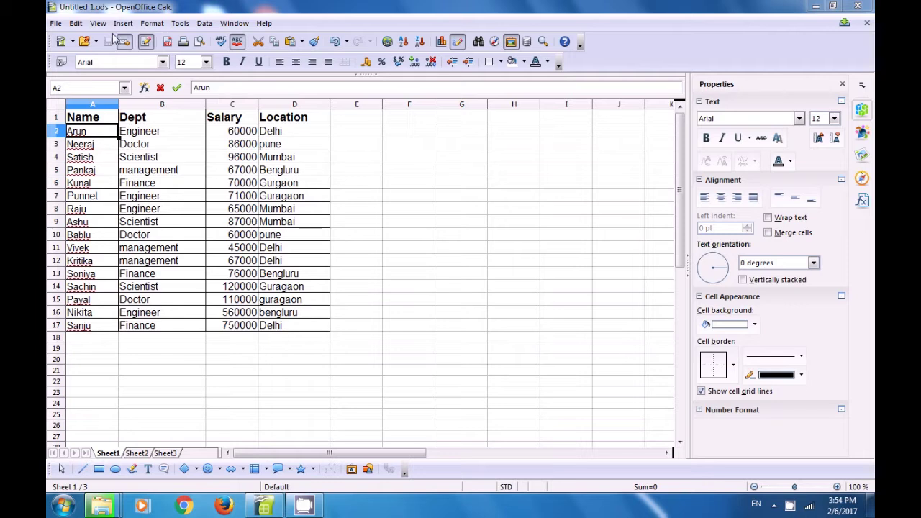
Step: Switch Sheet1 to Page Break Preview, then check its printed layout in Page Preview and close that preview
click(97, 24)
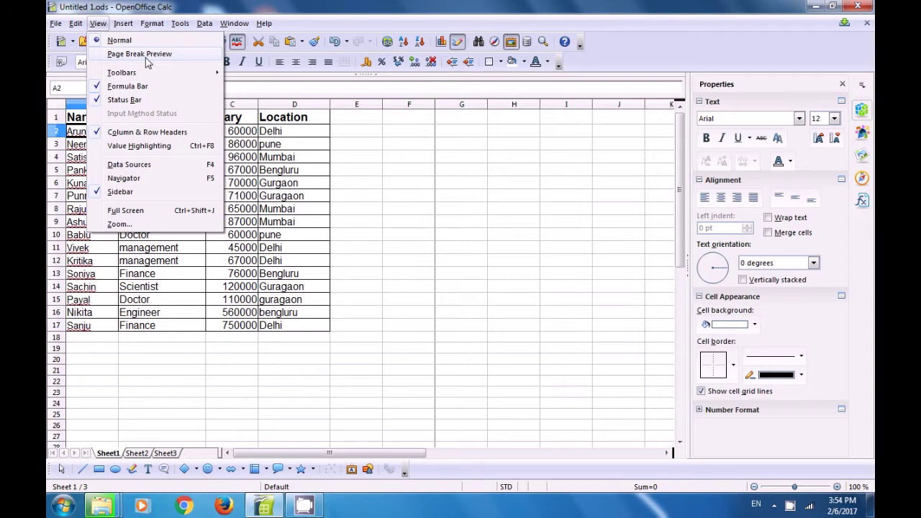
click(160, 58)
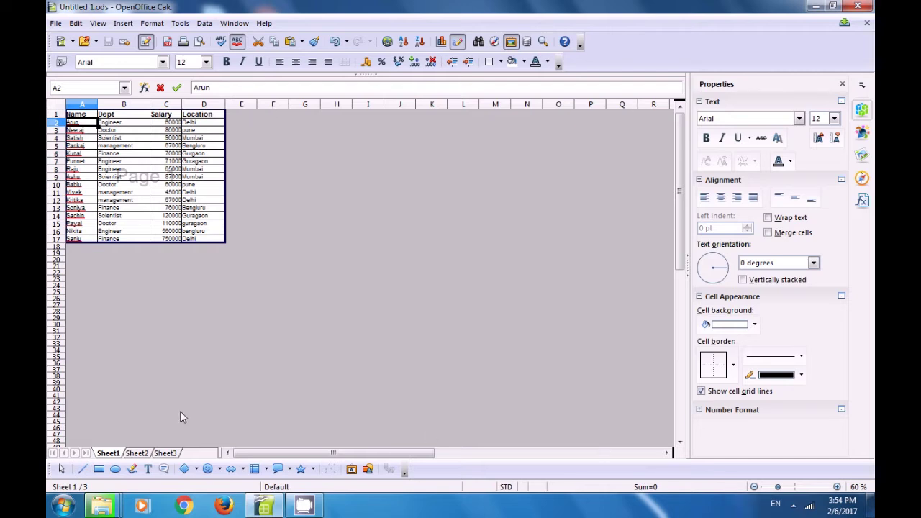
click(55, 23)
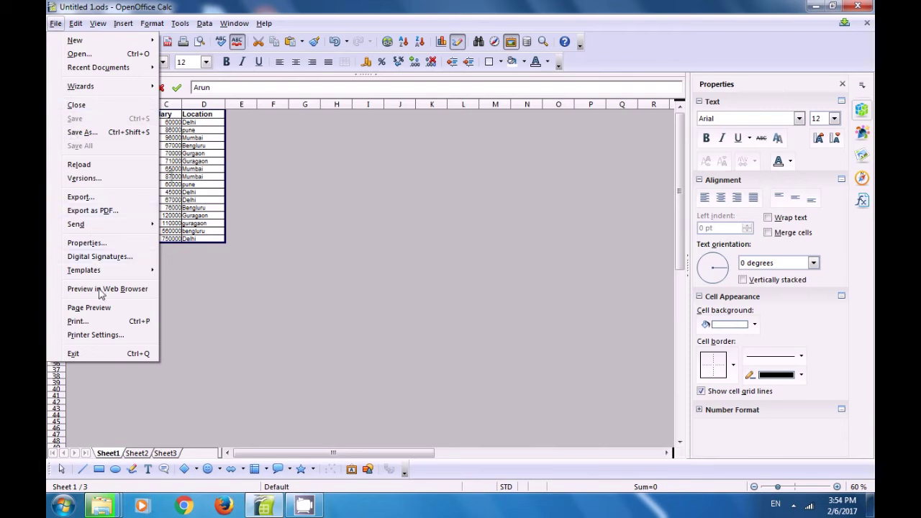
click(89, 307)
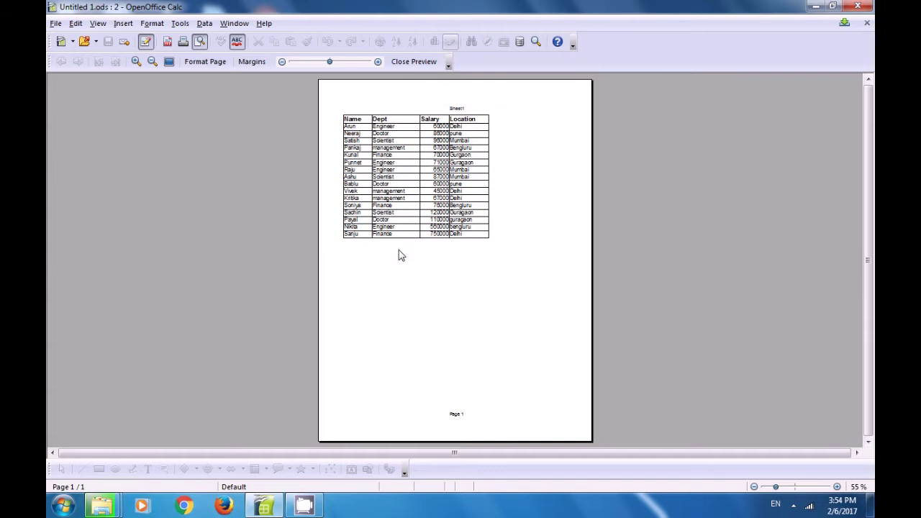
click(401, 62)
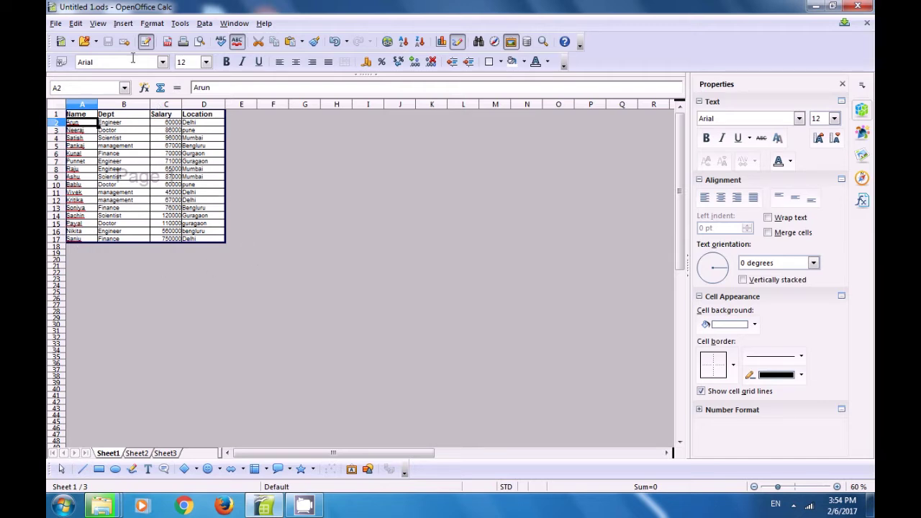
Step: Return the sheet to Normal view and select the empty cell B19 below the table
click(98, 24)
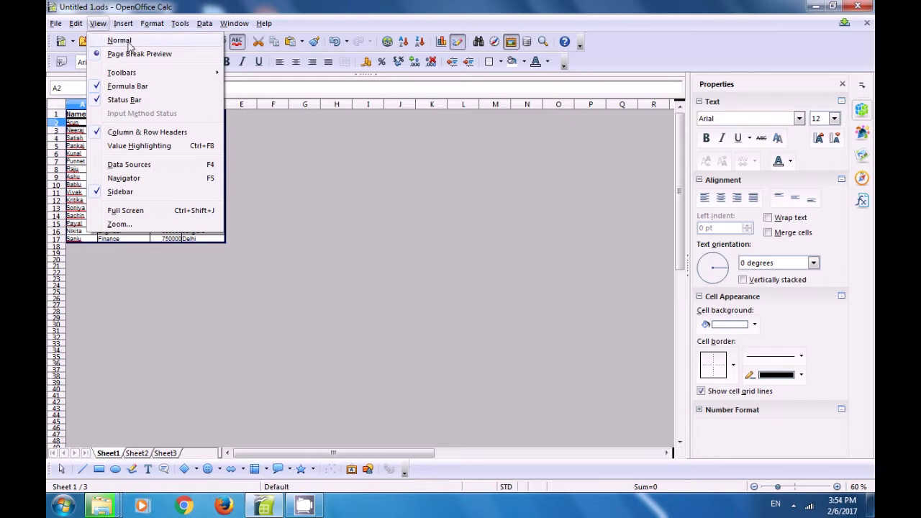
click(120, 41)
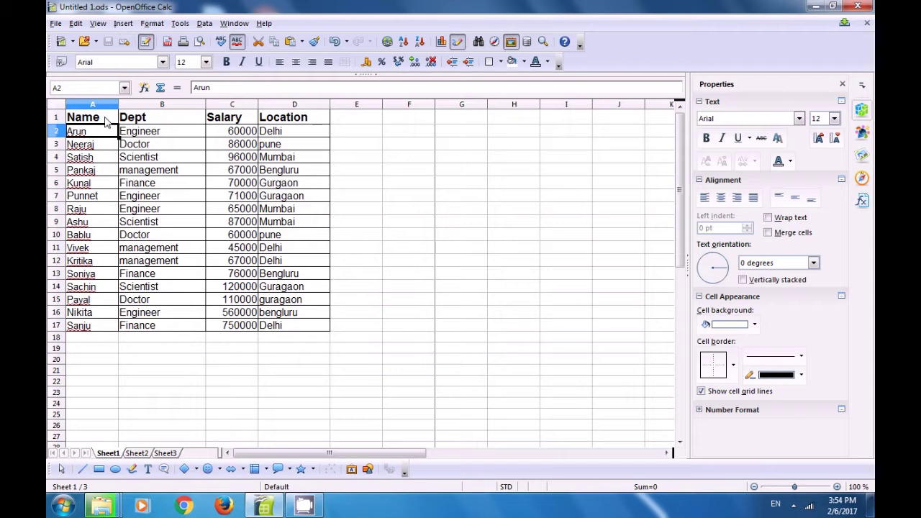
click(106, 123)
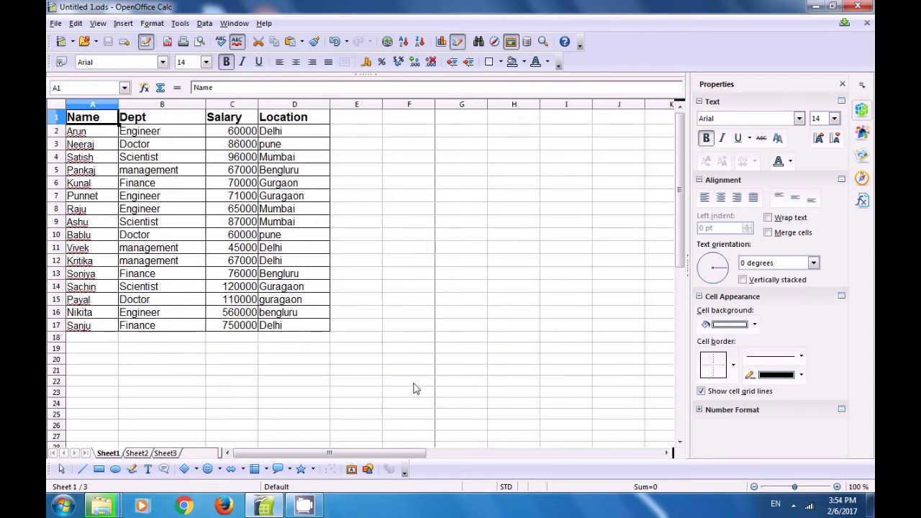
click(194, 349)
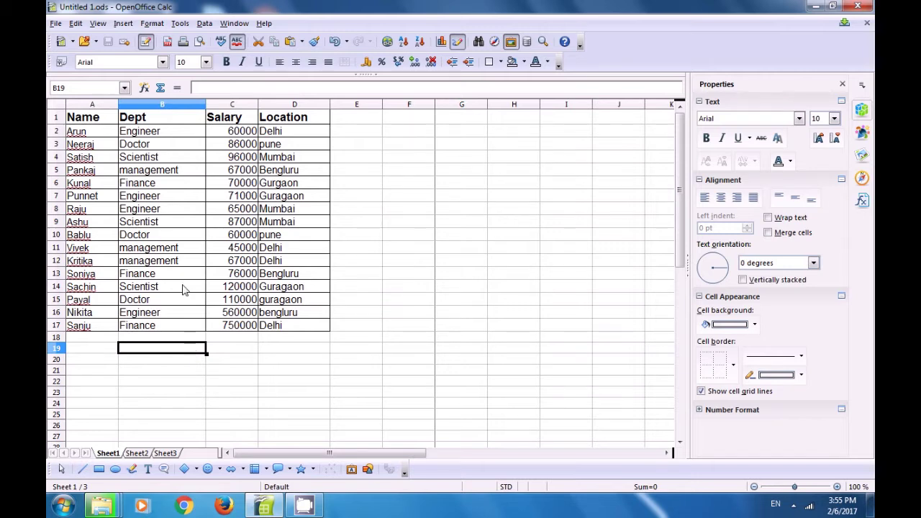
Step: Hide the Drawing toolbar and the Status Bar
click(105, 24)
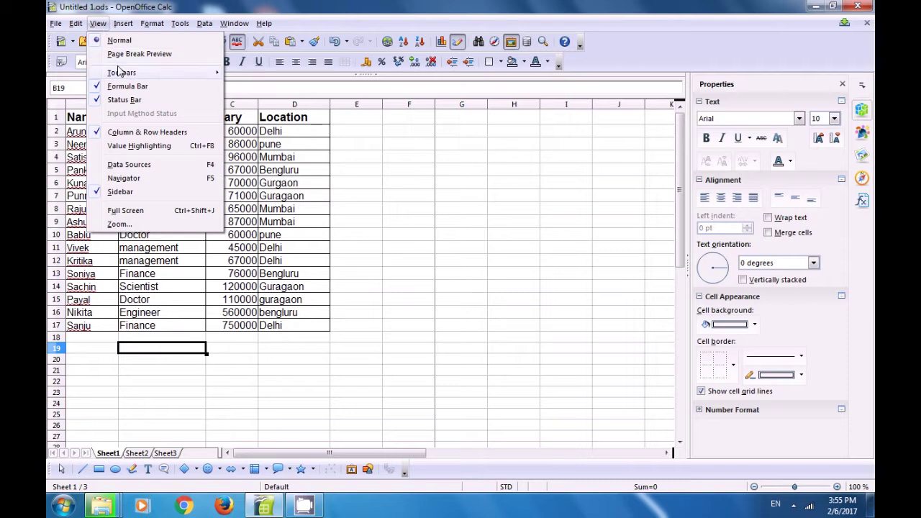
mouse_move(122, 76)
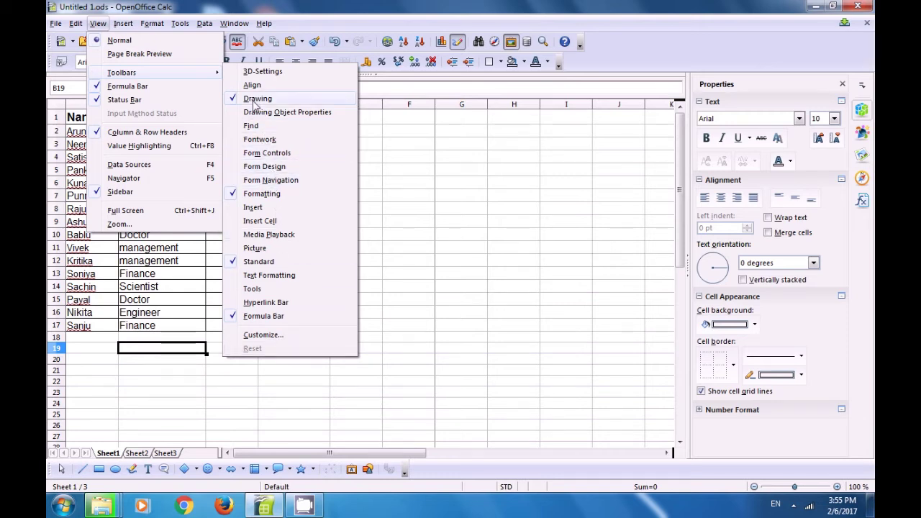
click(256, 99)
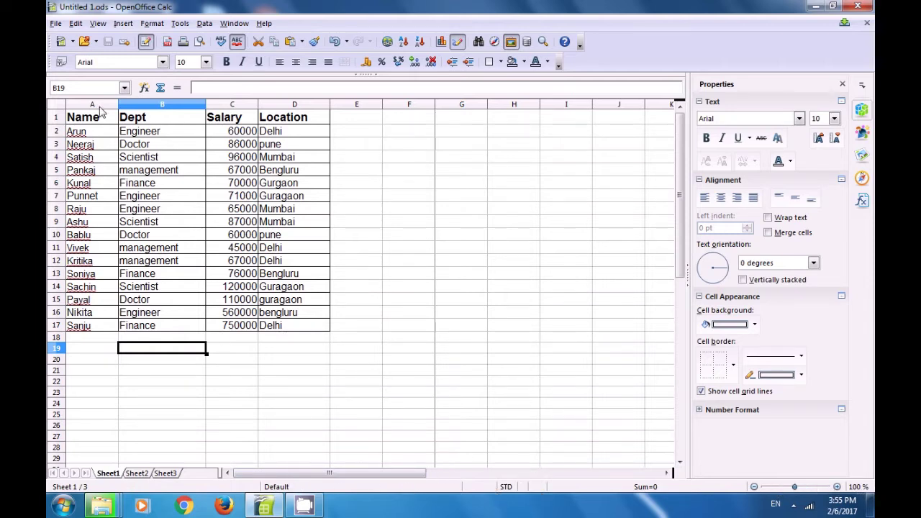
click(98, 24)
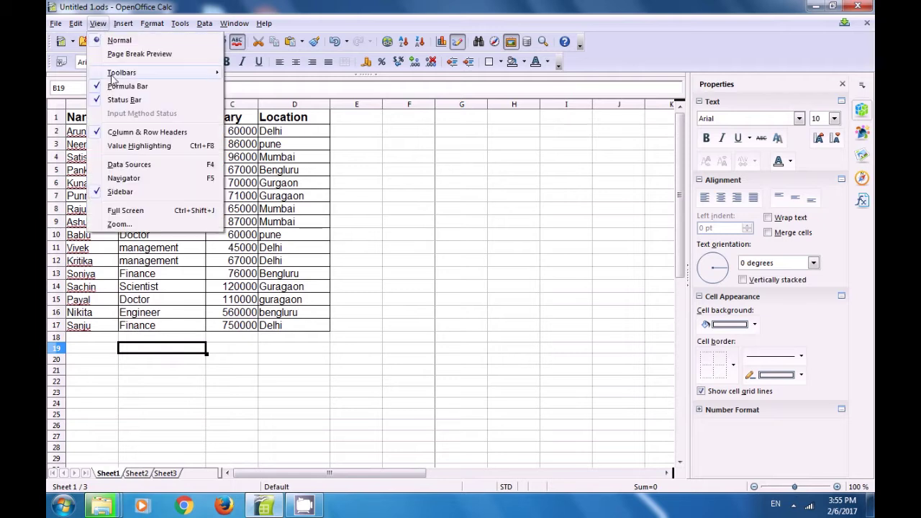
click(113, 101)
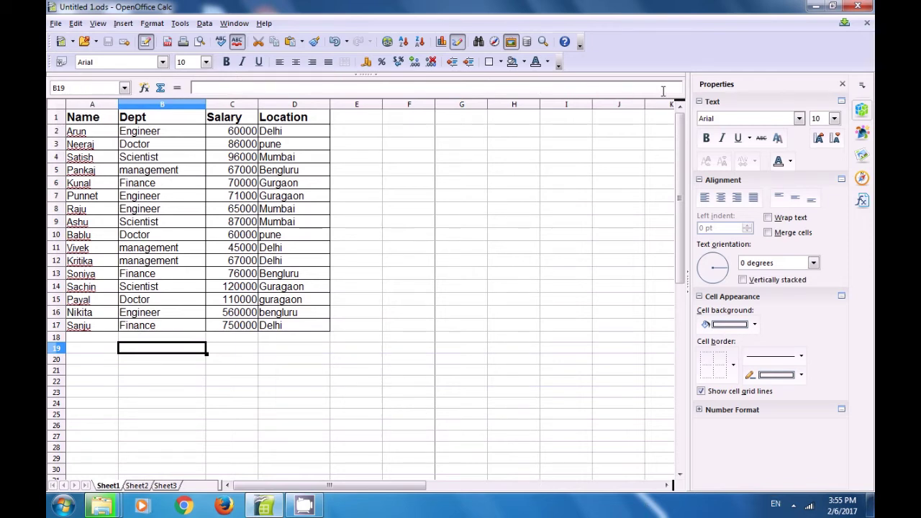
Step: Hide the Formula Bar and the Formatting toolbar
click(98, 24)
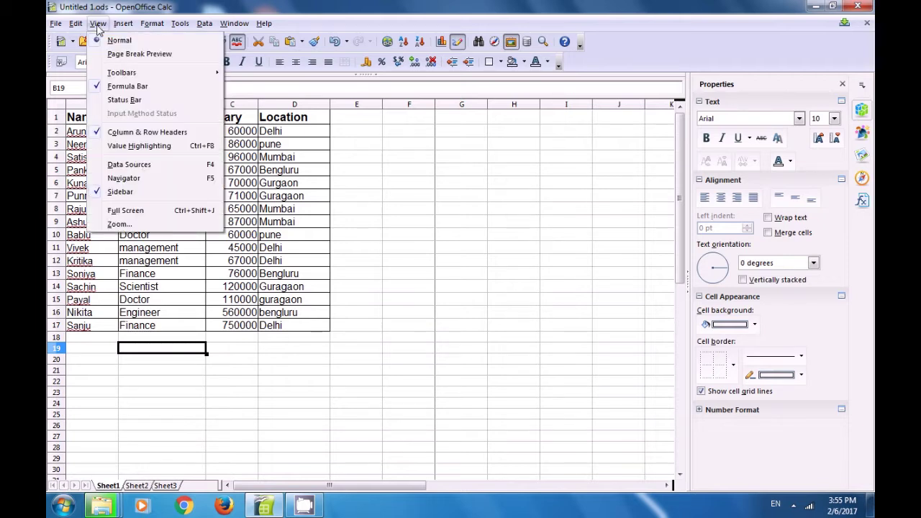
click(122, 87)
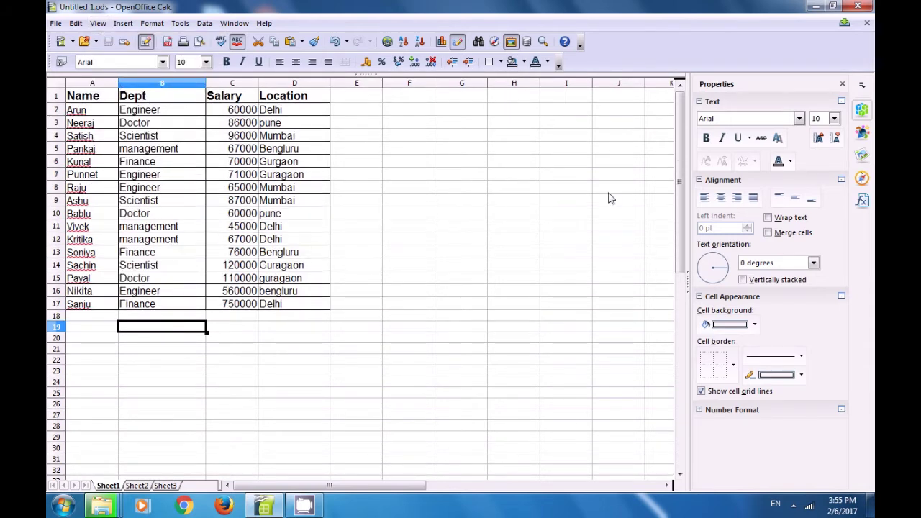
click(98, 23)
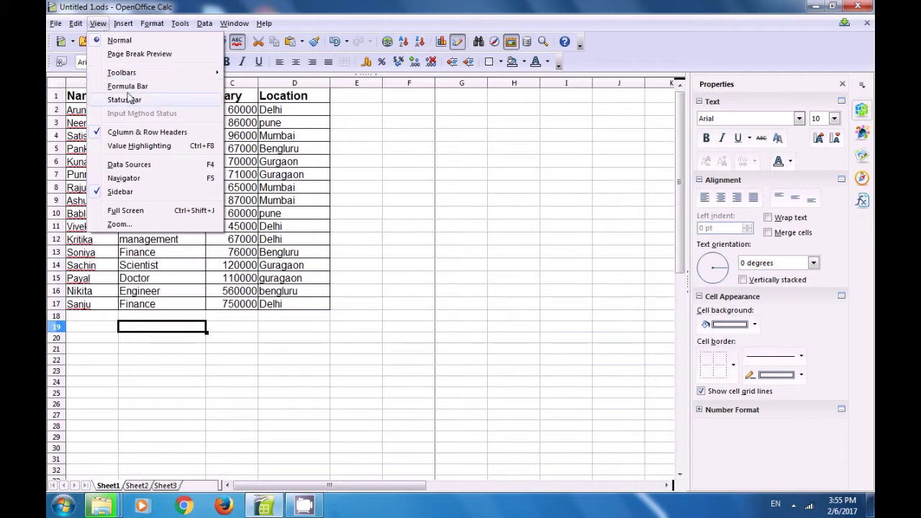
mouse_move(124, 74)
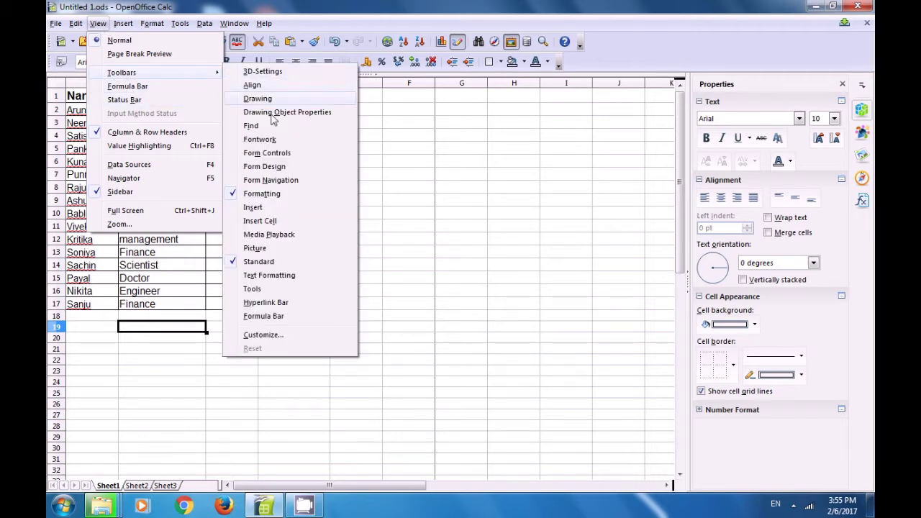
click(262, 194)
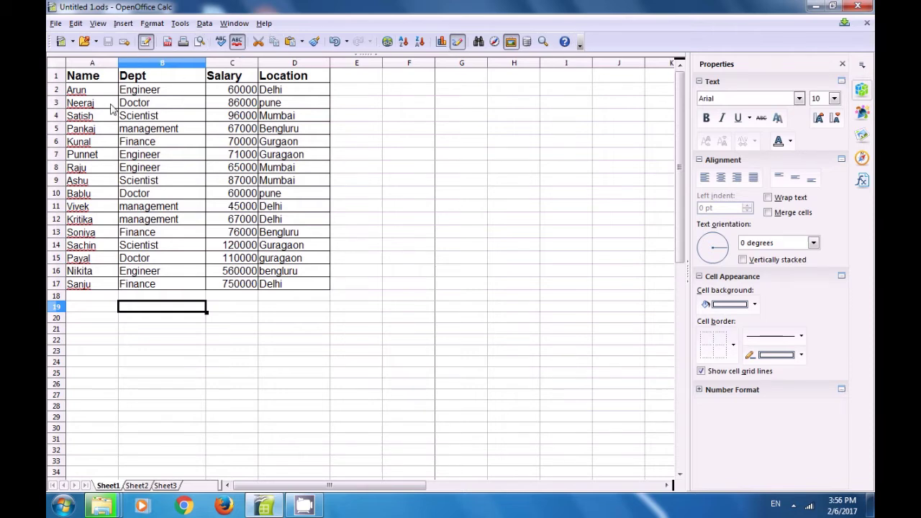
Step: Customize the Standard toolbar so that its Can't Undo and Can't Restore commands are hidden
click(98, 26)
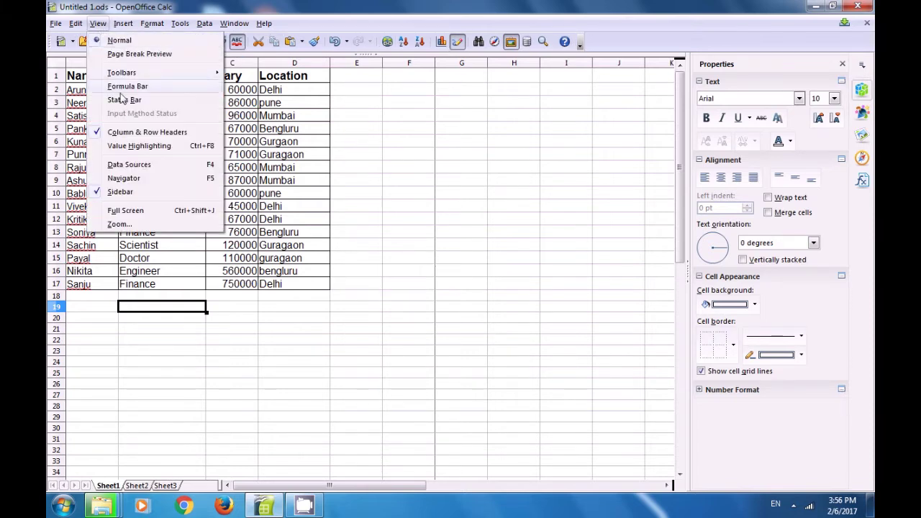
mouse_move(124, 73)
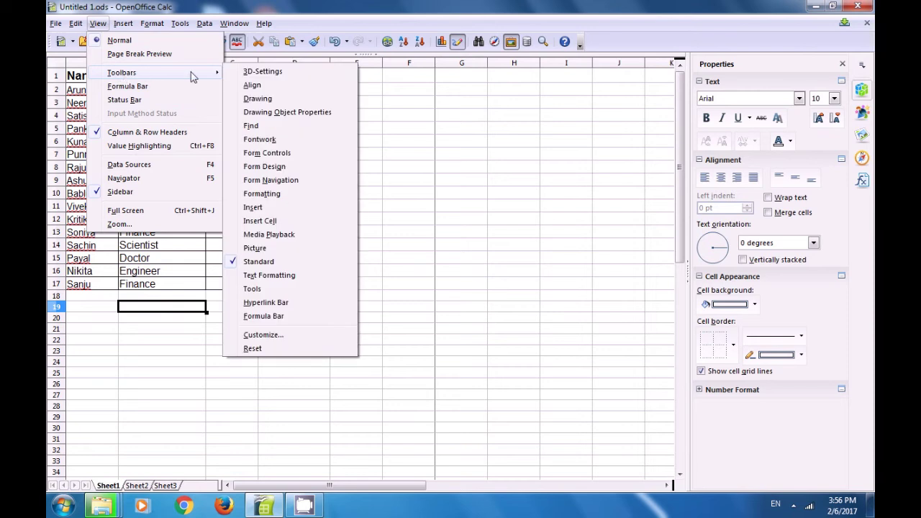
click(292, 335)
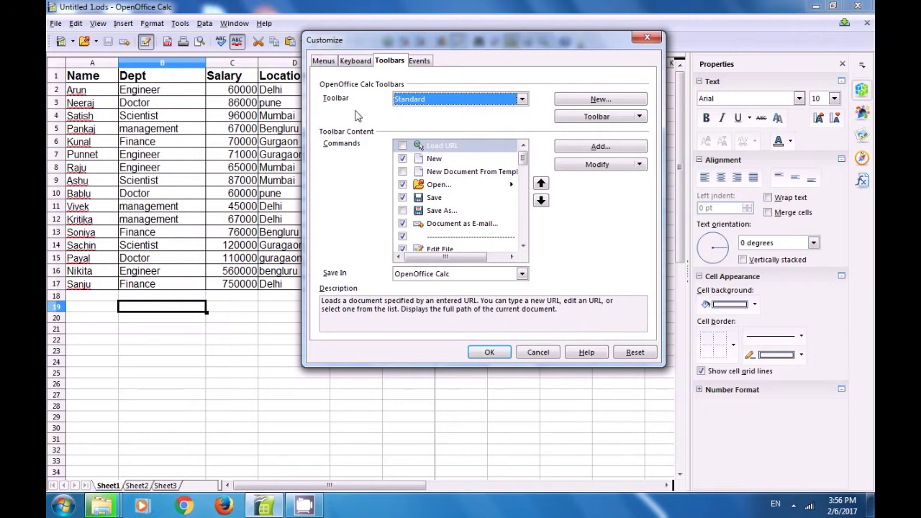
drag(523, 158, 530, 200)
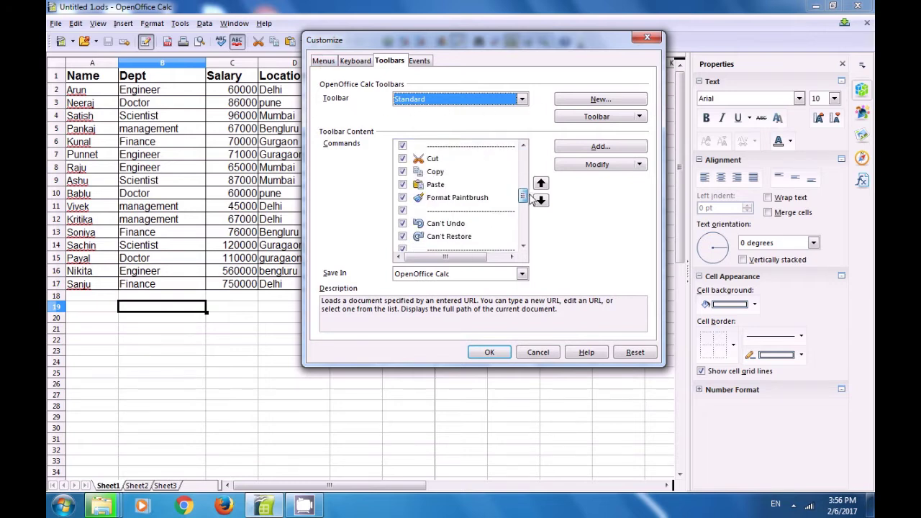
click(403, 223)
click(402, 236)
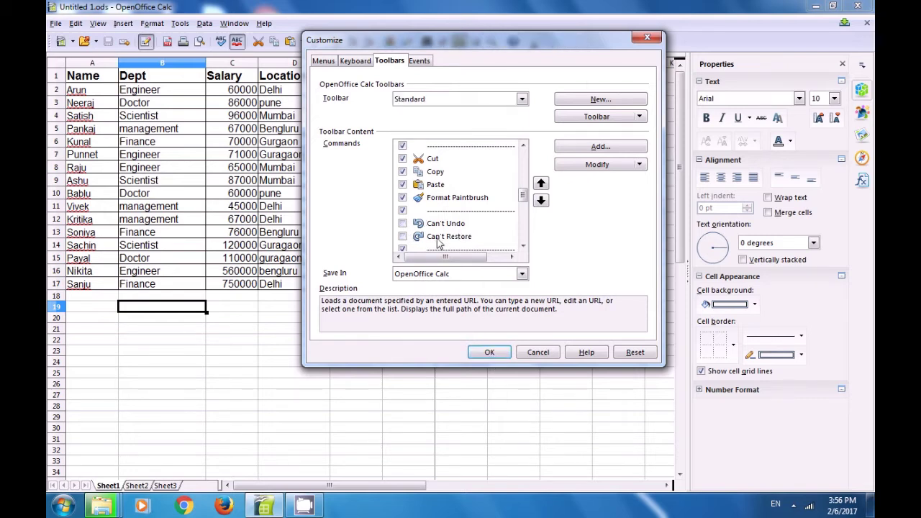
click(489, 352)
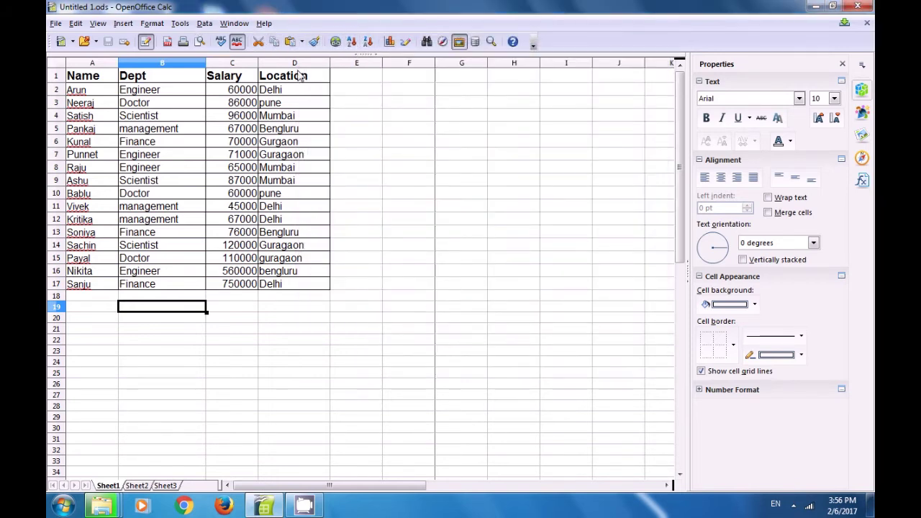
Step: Show the Drawing toolbar and the Formula Bar again
click(98, 23)
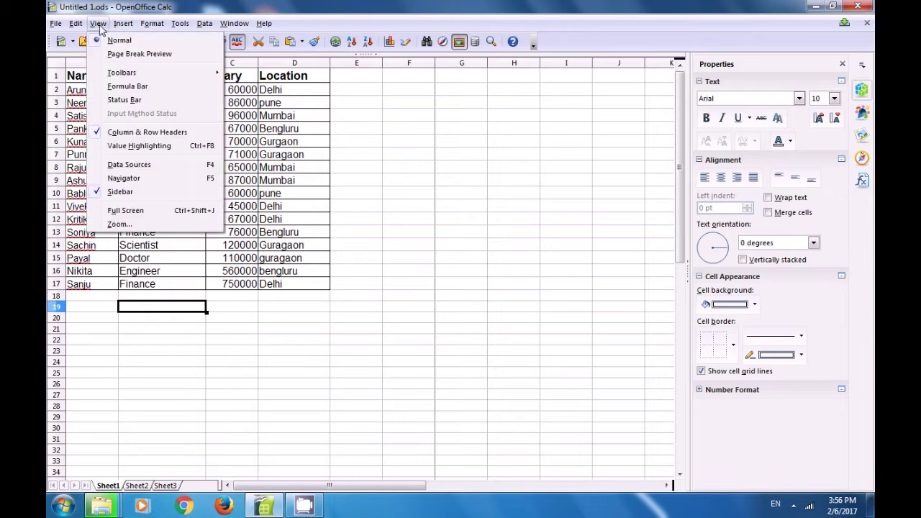
mouse_move(126, 72)
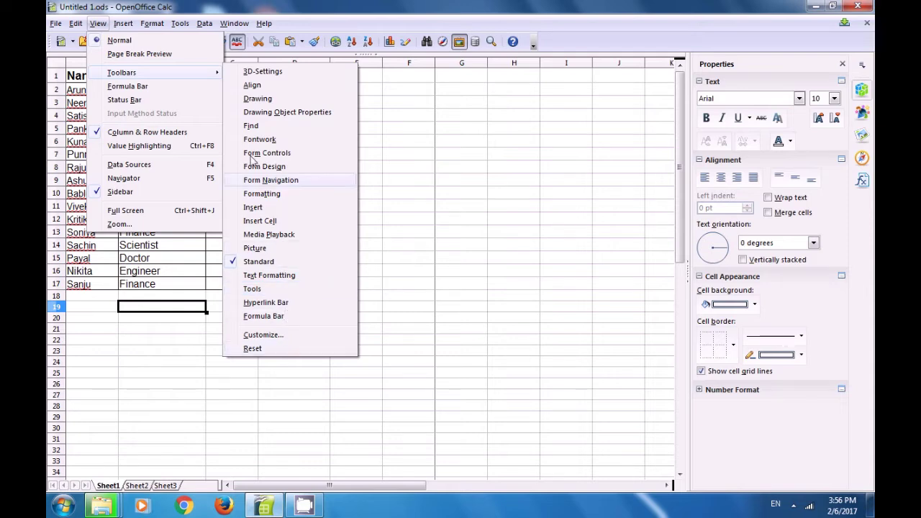
click(258, 99)
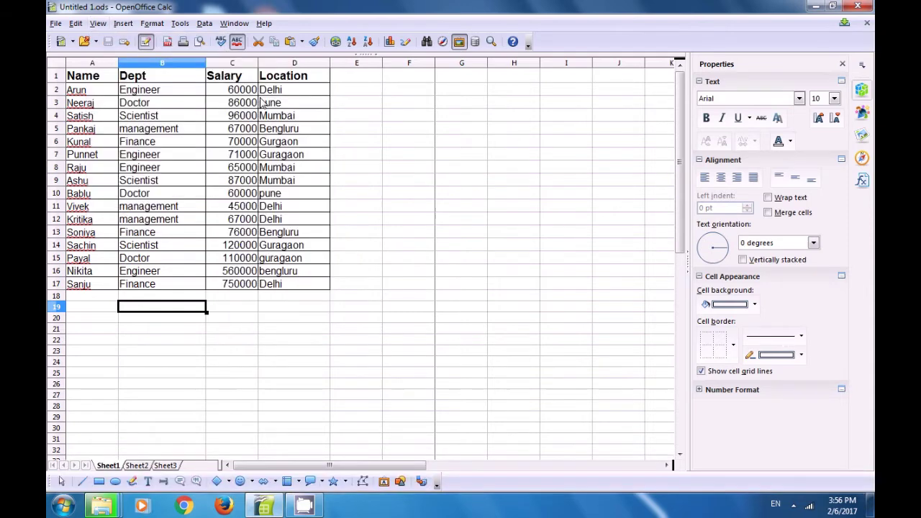
click(99, 23)
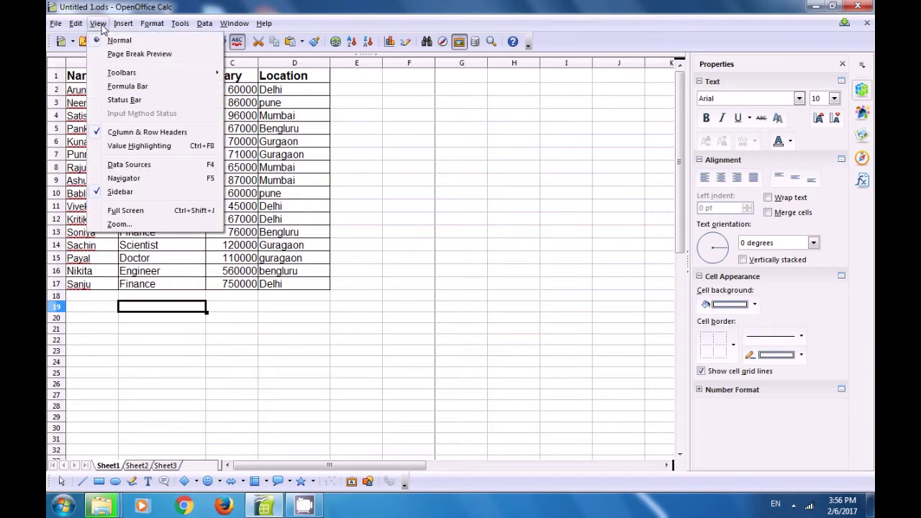
click(128, 86)
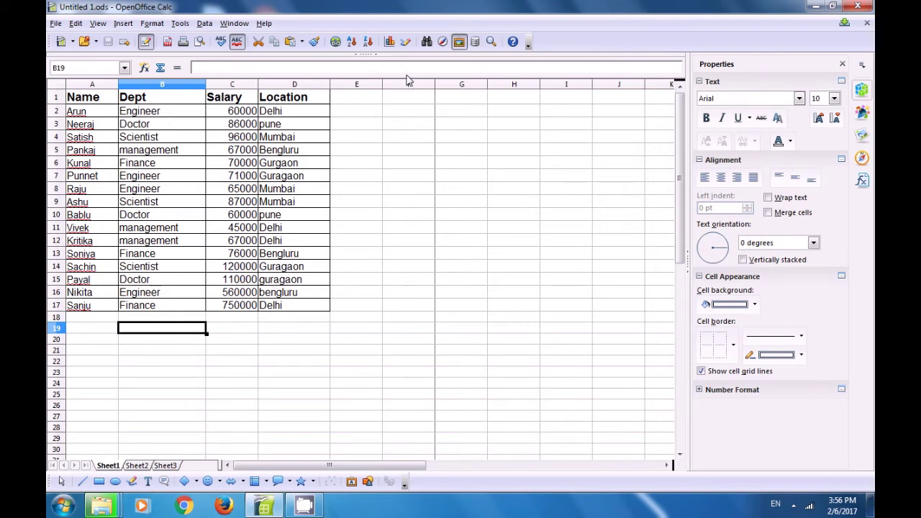
Step: Show the Formatting toolbar and the Status Bar again
click(99, 26)
mouse_move(122, 72)
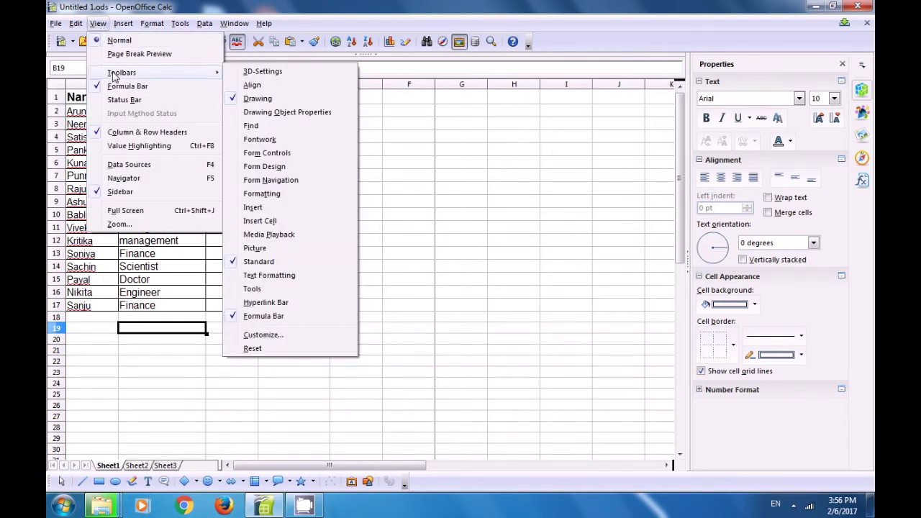
click(252, 192)
click(97, 23)
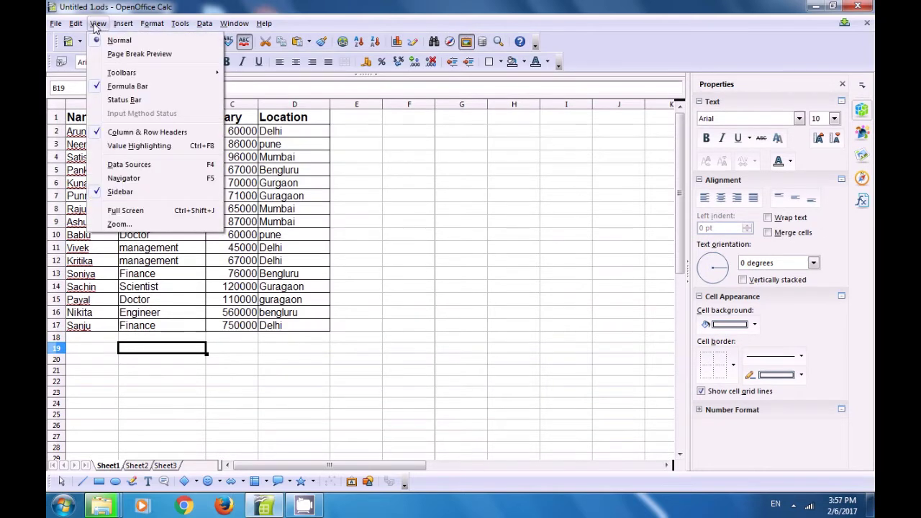
click(124, 100)
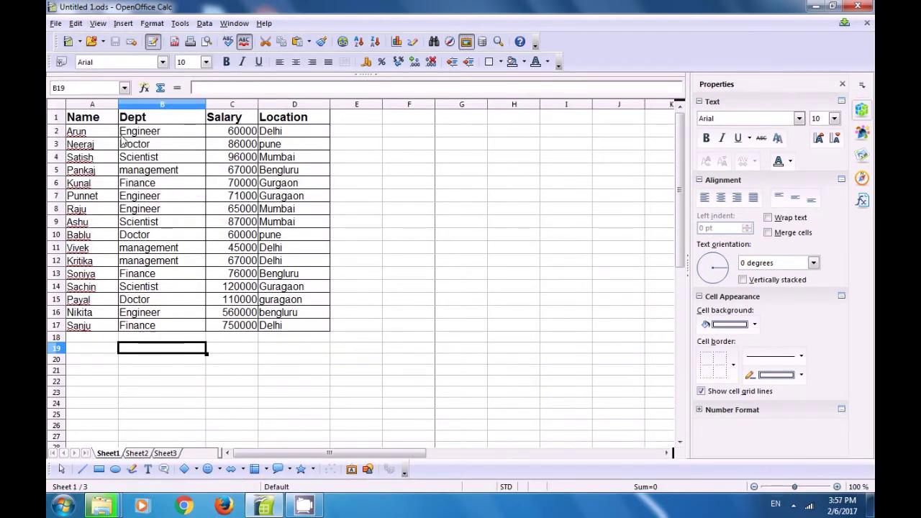
click(97, 24)
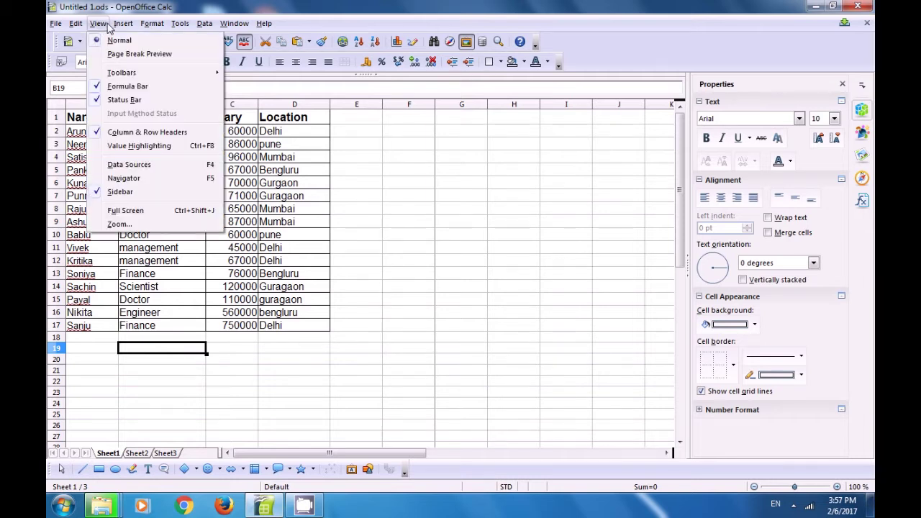
click(116, 24)
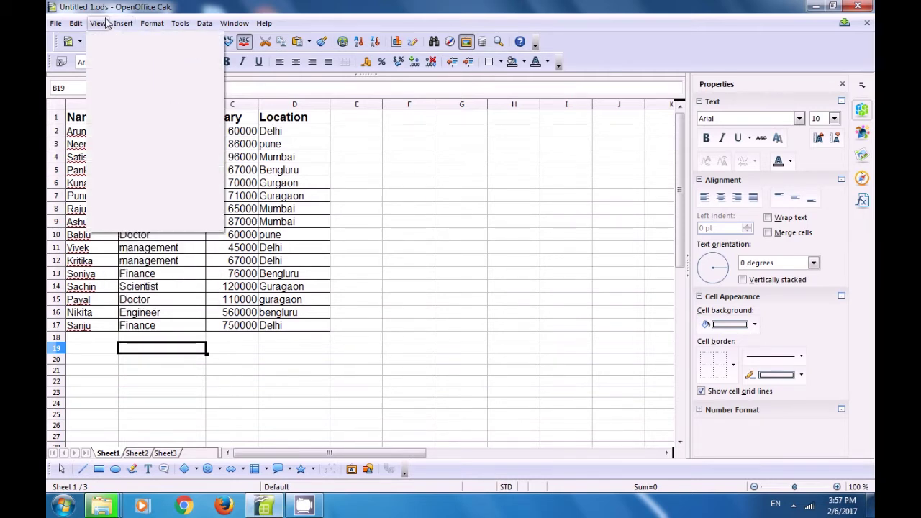
Step: Hide the column and row headers of the sheet and look over the cells without them
click(104, 24)
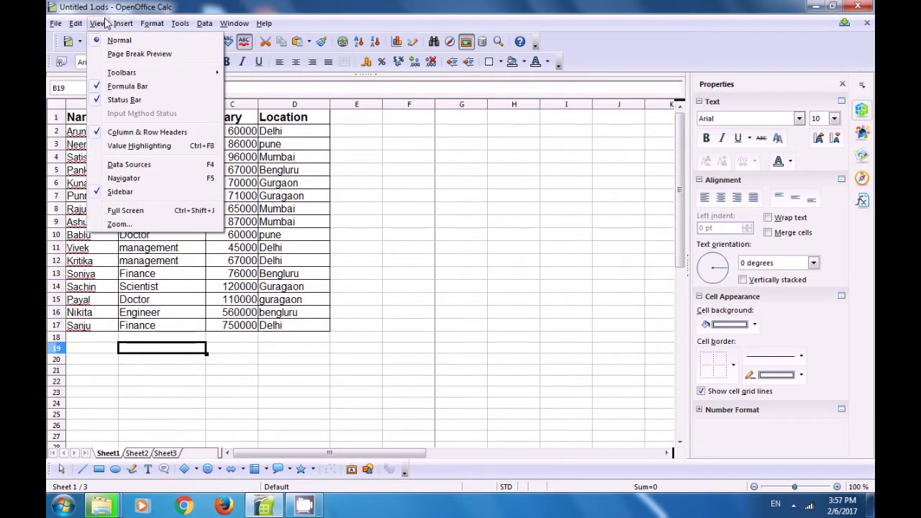
click(141, 132)
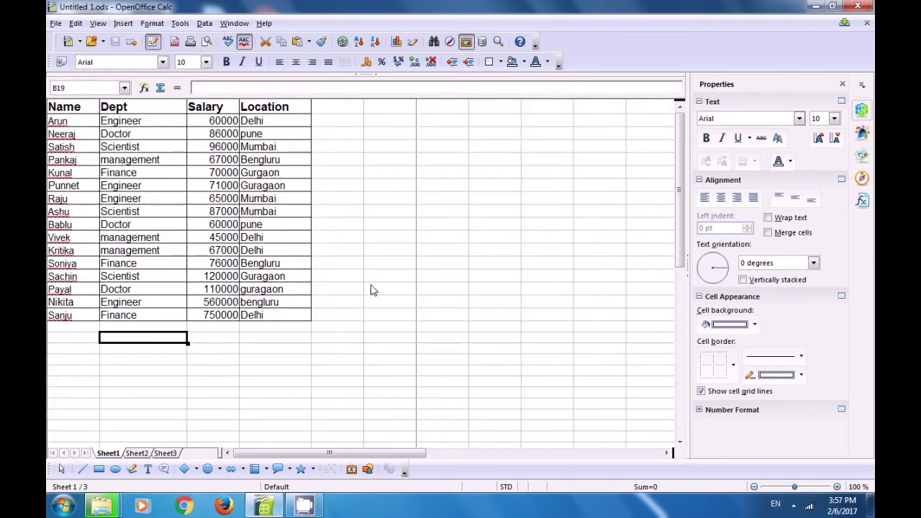
drag(369, 442, 386, 456)
scroll(323, 247, up, 4)
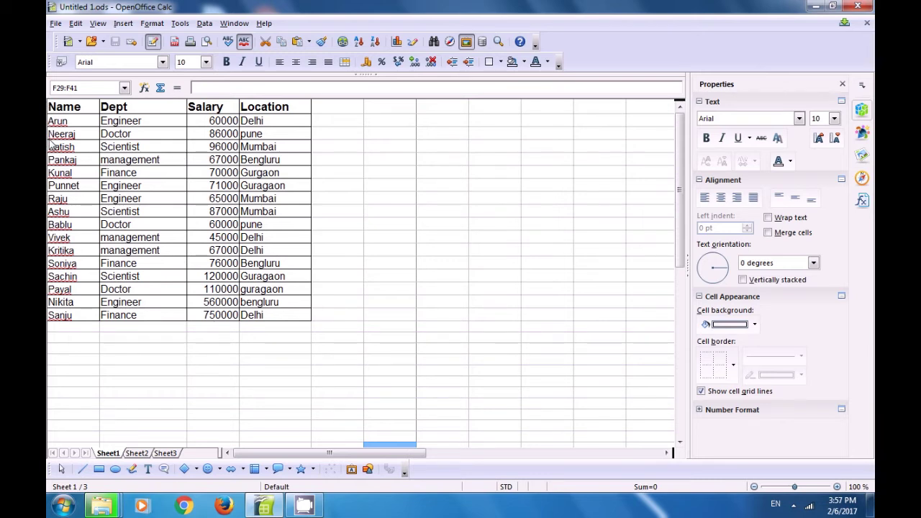
Step: View the sheet in Page Preview and close the preview
click(56, 25)
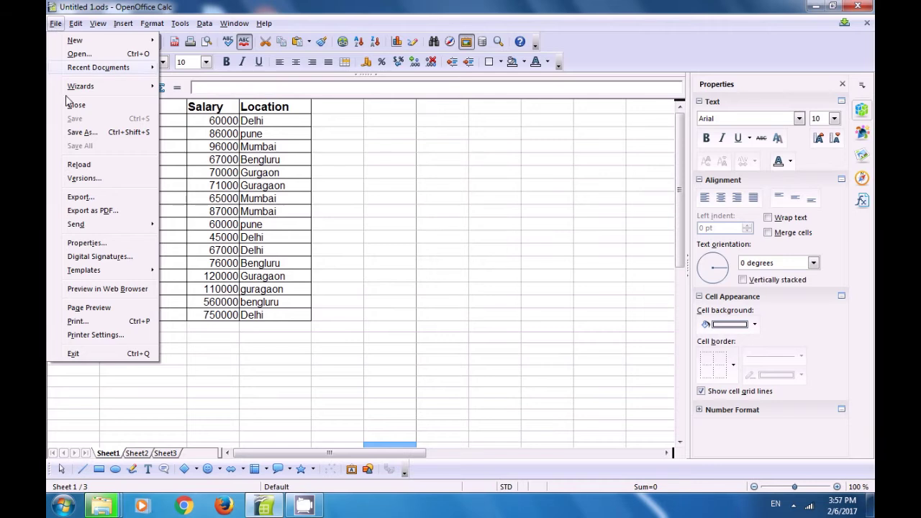
click(89, 308)
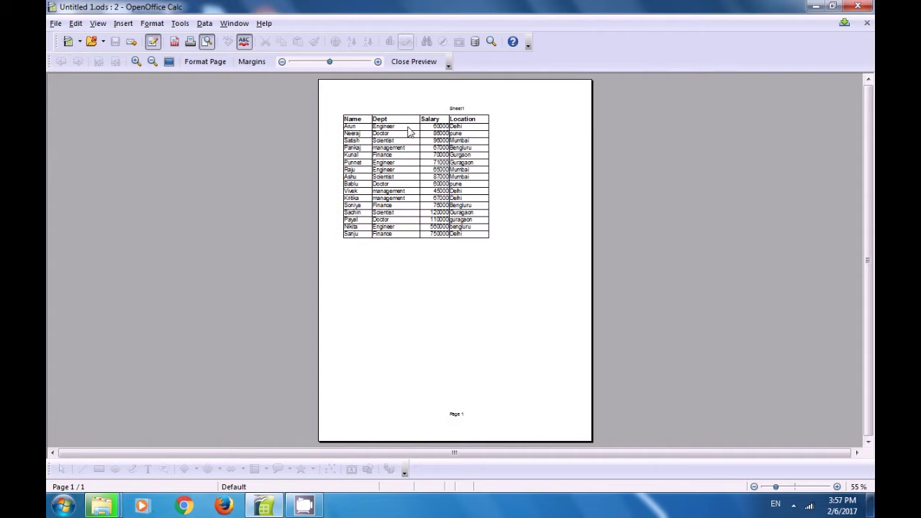
click(400, 63)
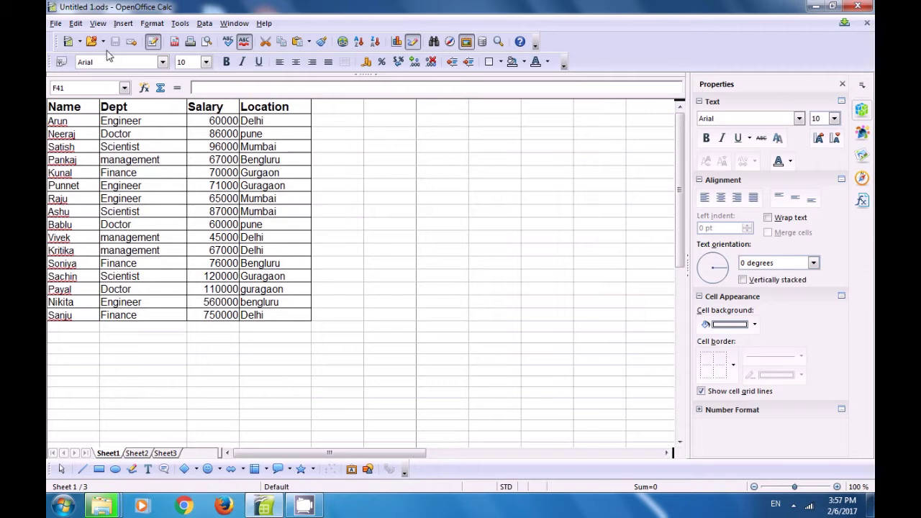
Step: Show the column and row headers again and select cell E13
click(98, 23)
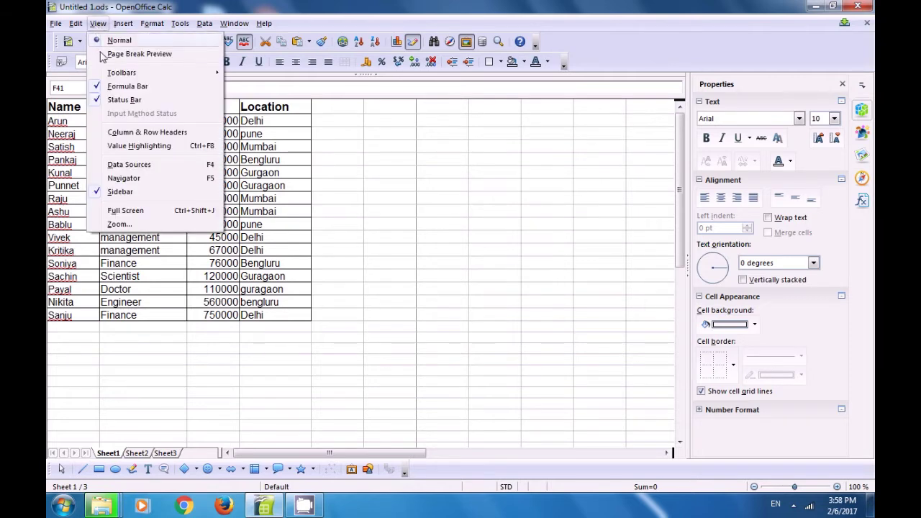
click(129, 136)
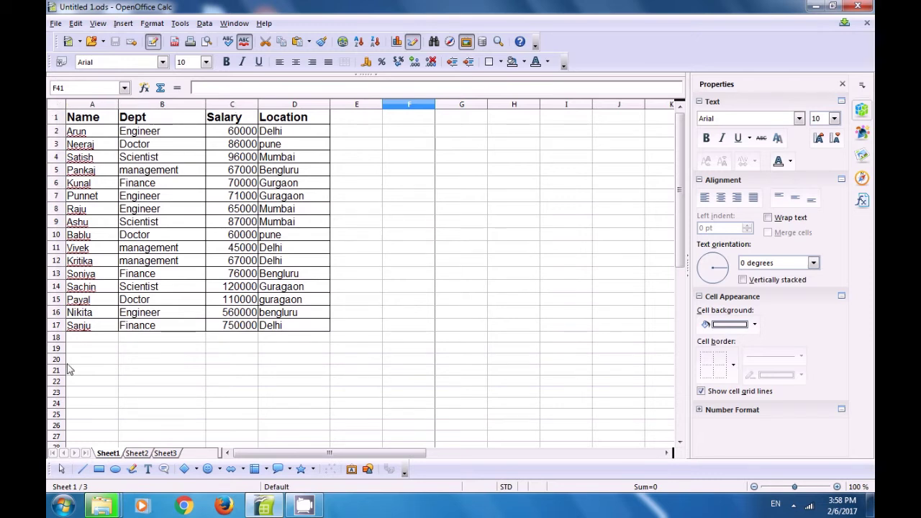
click(373, 274)
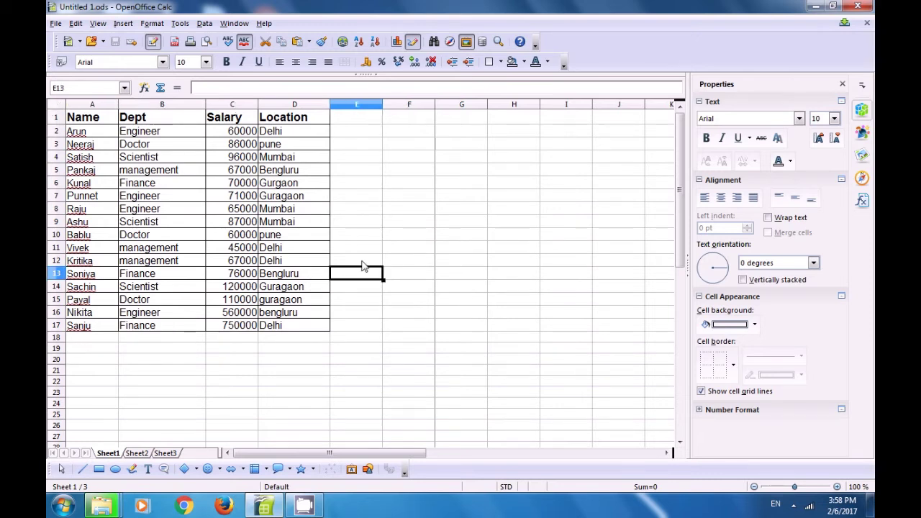
Step: Turn on Value Highlighting and inspect the salary figures in column C
click(106, 25)
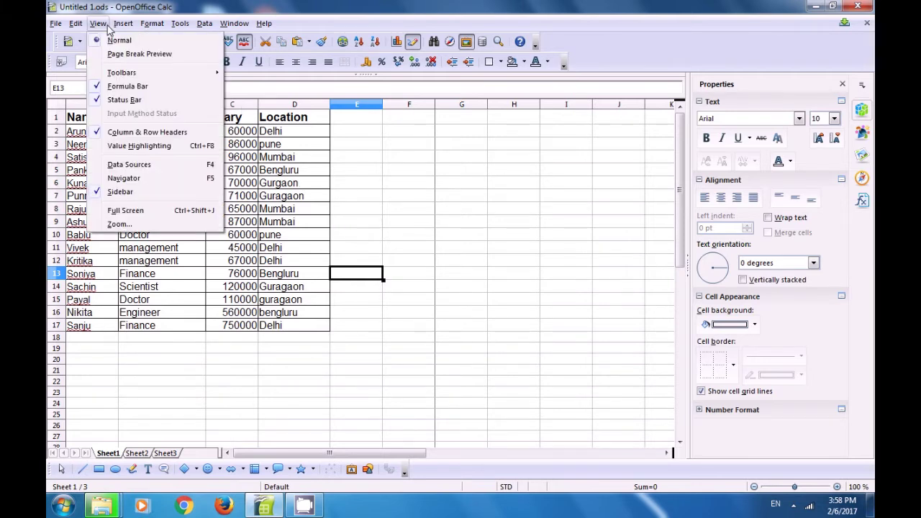
click(135, 147)
click(447, 196)
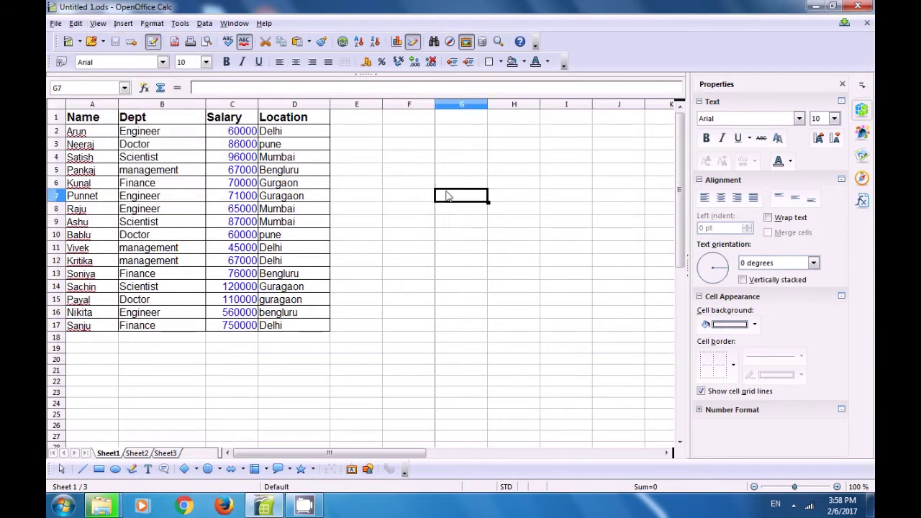
click(232, 131)
drag(231, 154, 253, 332)
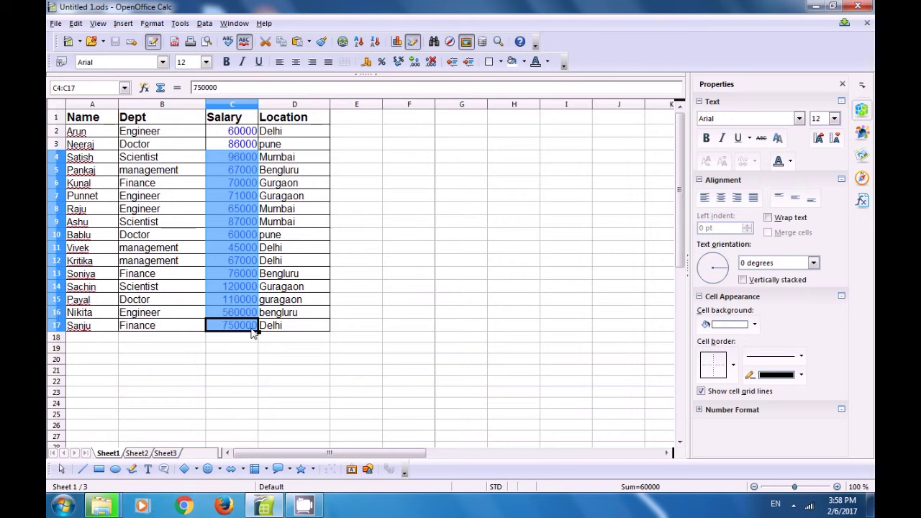
click(234, 137)
key(F2)
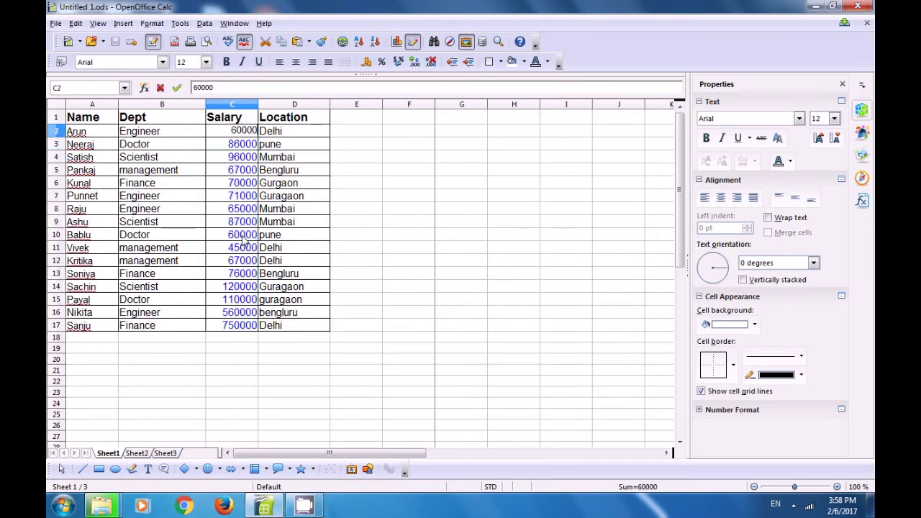
click(244, 162)
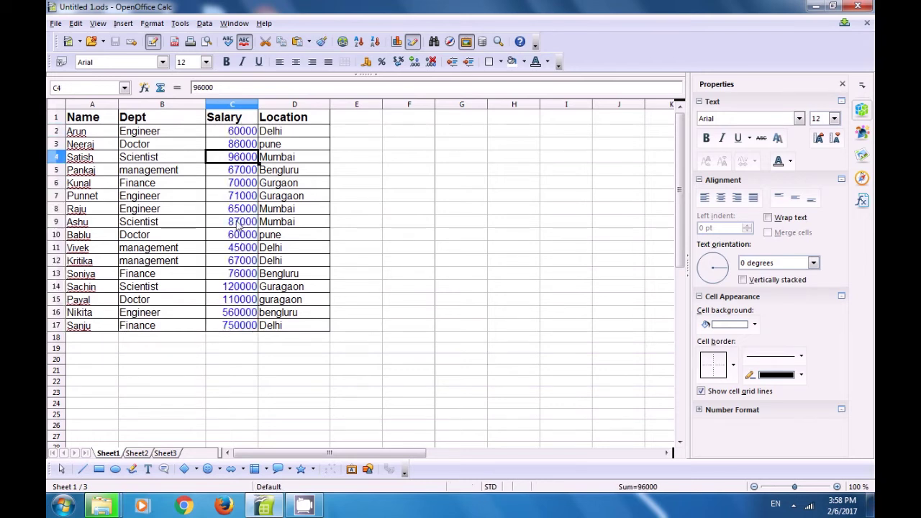
click(243, 248)
Step: Deselect the salary figures by selecting cell E6, and turn Value Highlighting off
click(374, 186)
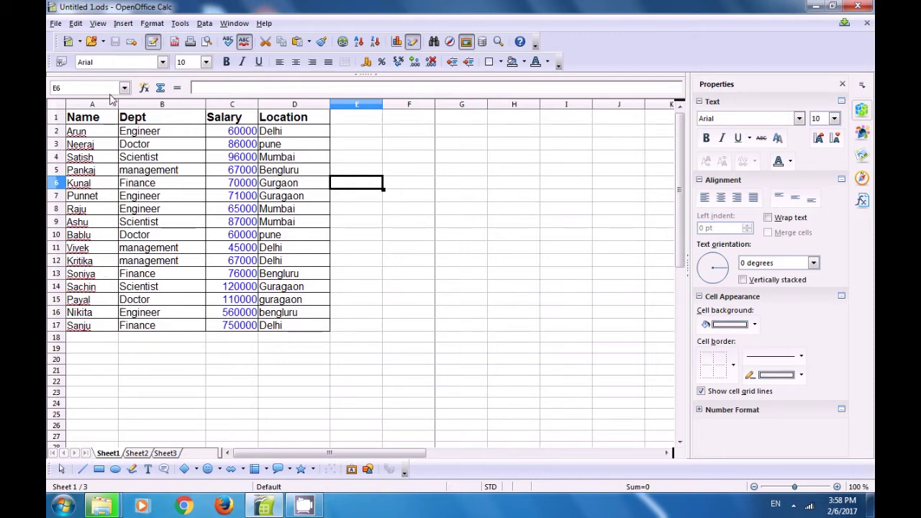
click(98, 23)
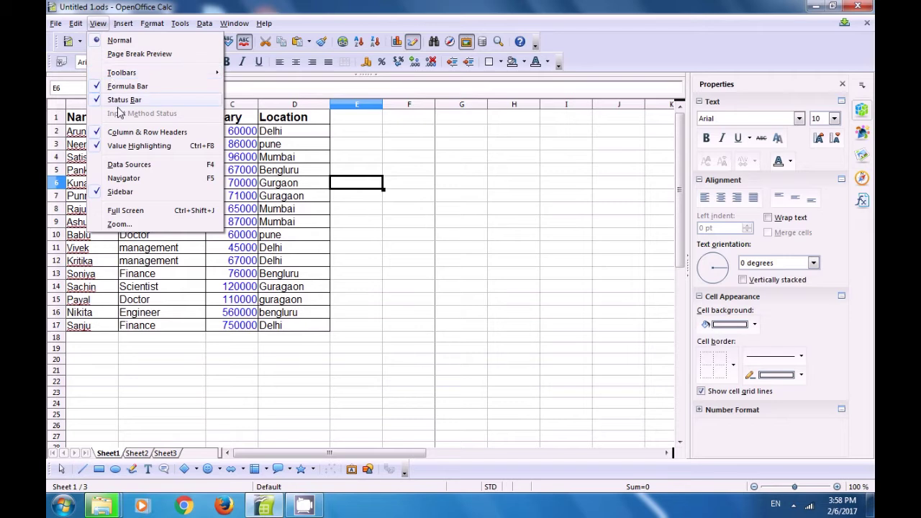
click(128, 147)
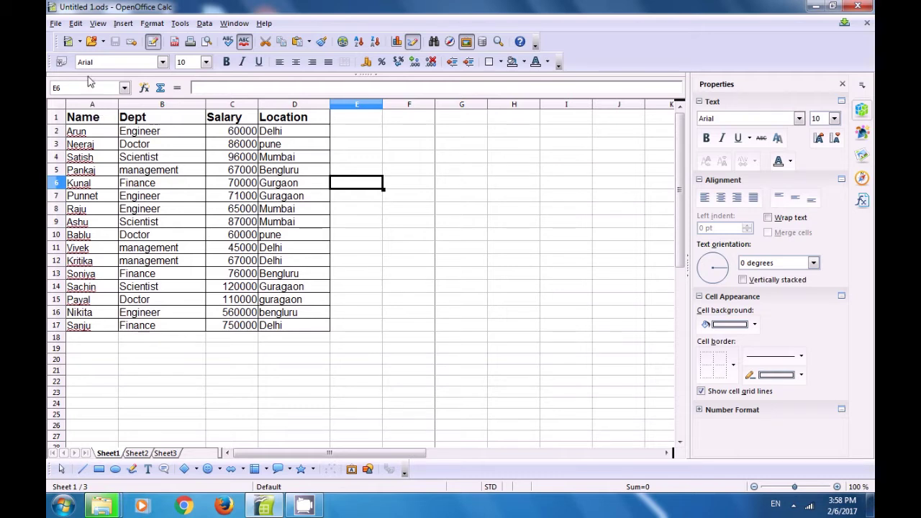
Step: Show the Data Sources, and look at the Signalétique Danger gallery theme and the contents of database 12345
click(98, 23)
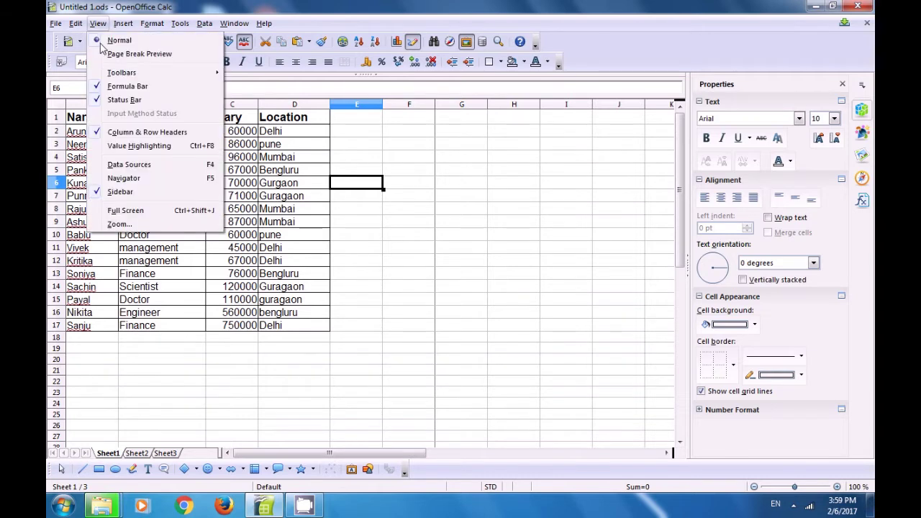
click(130, 165)
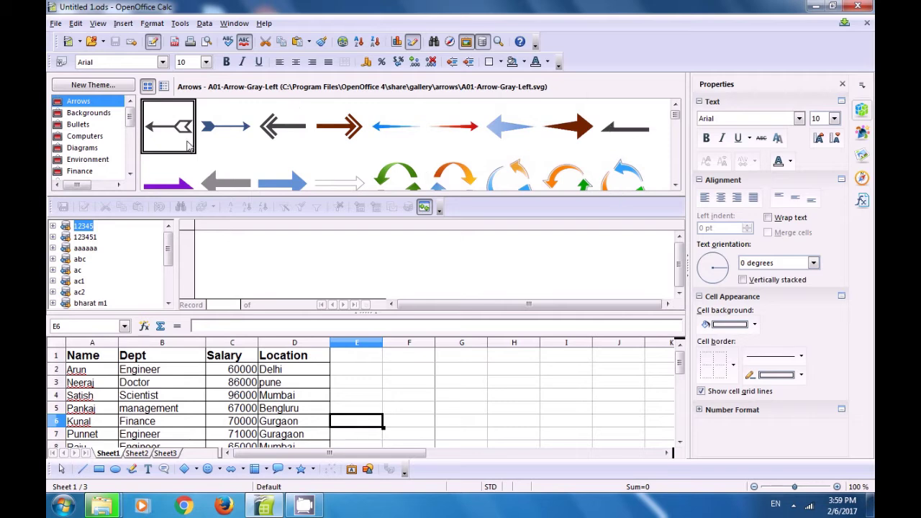
scroll(132, 124, down, 3)
click(97, 135)
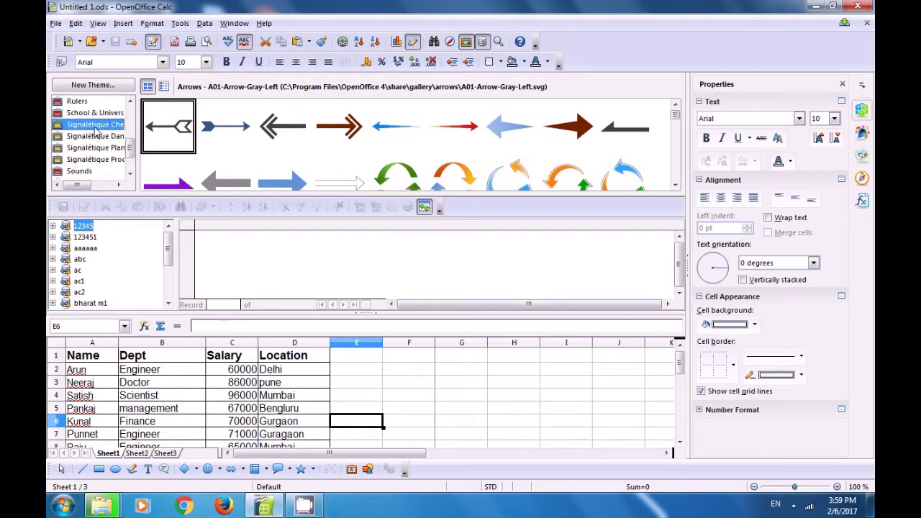
click(84, 238)
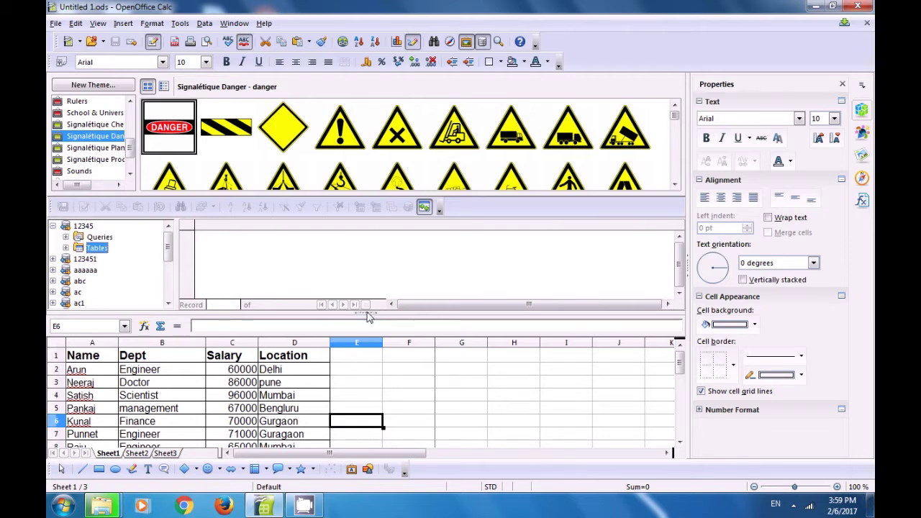
Step: Hide the Data Sources and the gallery above the sheet
click(98, 24)
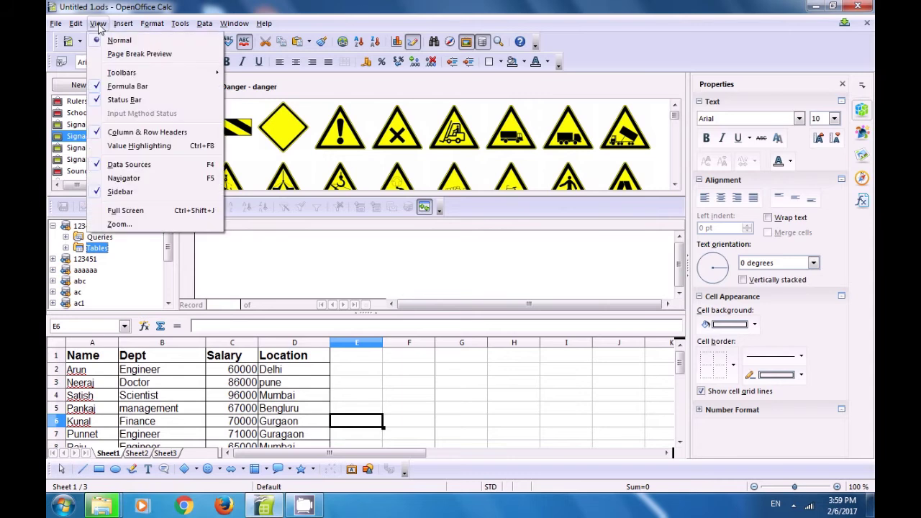
click(122, 165)
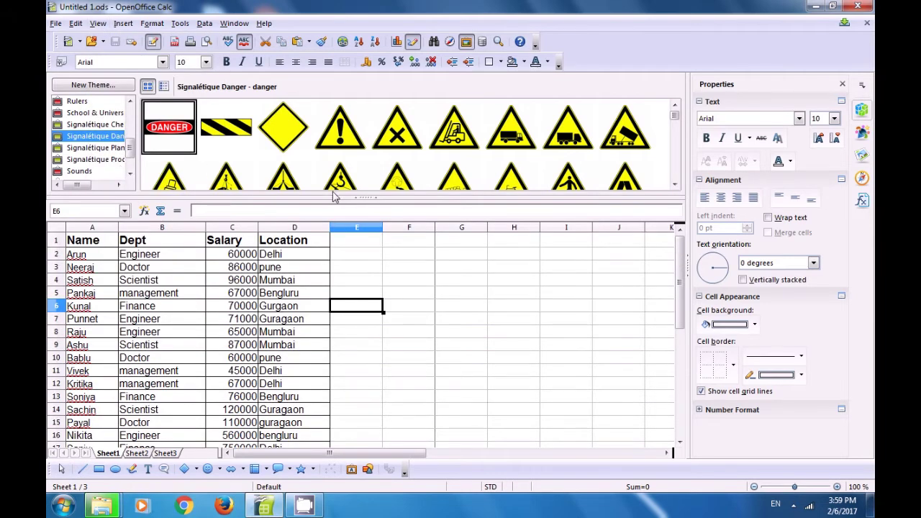
click(364, 200)
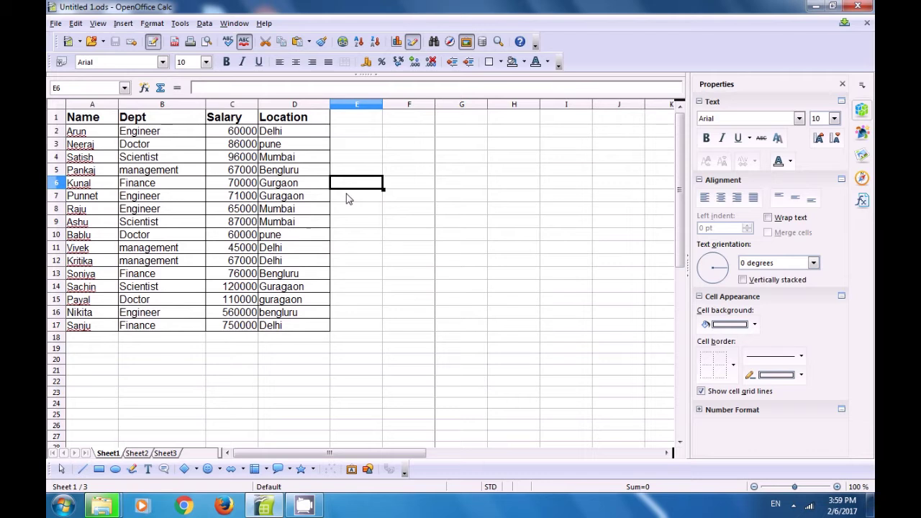
Step: Open the Navigator and go through its categories from Range names to Drawing objects, finishing on Sheets
click(100, 25)
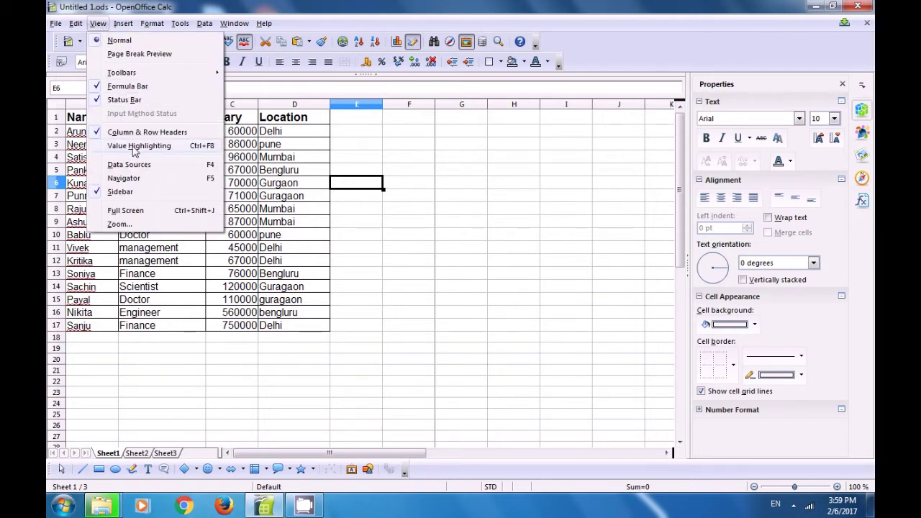
click(126, 178)
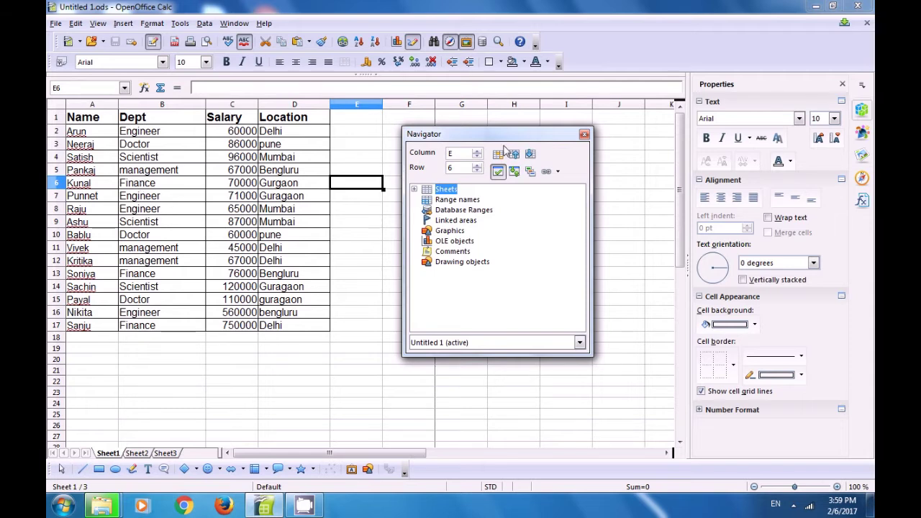
click(442, 200)
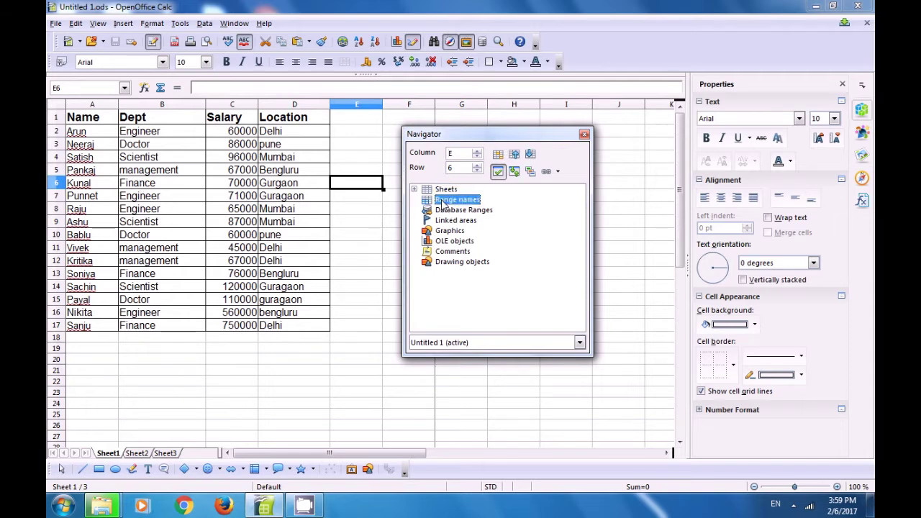
click(446, 211)
click(447, 221)
click(449, 231)
click(448, 242)
click(451, 252)
click(453, 262)
click(439, 190)
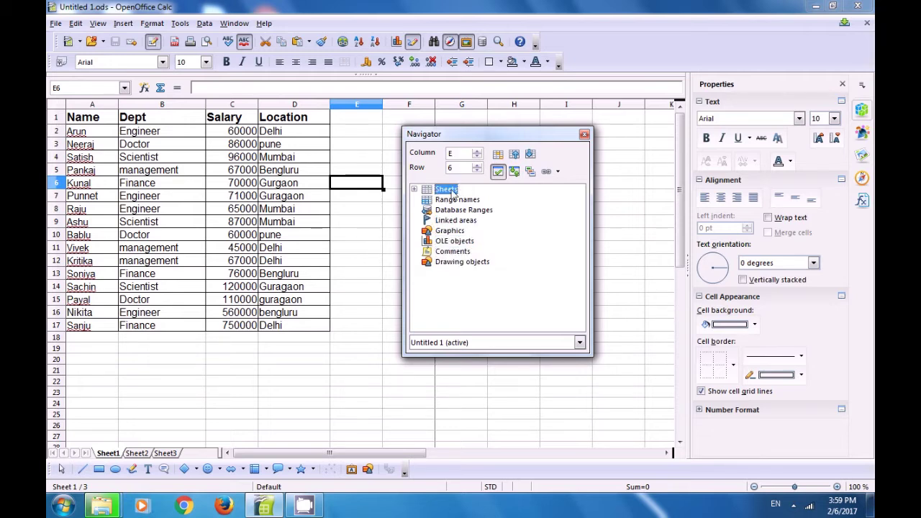
Step: Select cells E7, E6, E7 and C8 in turn to check the Navigator's column and row fields
click(364, 197)
click(364, 187)
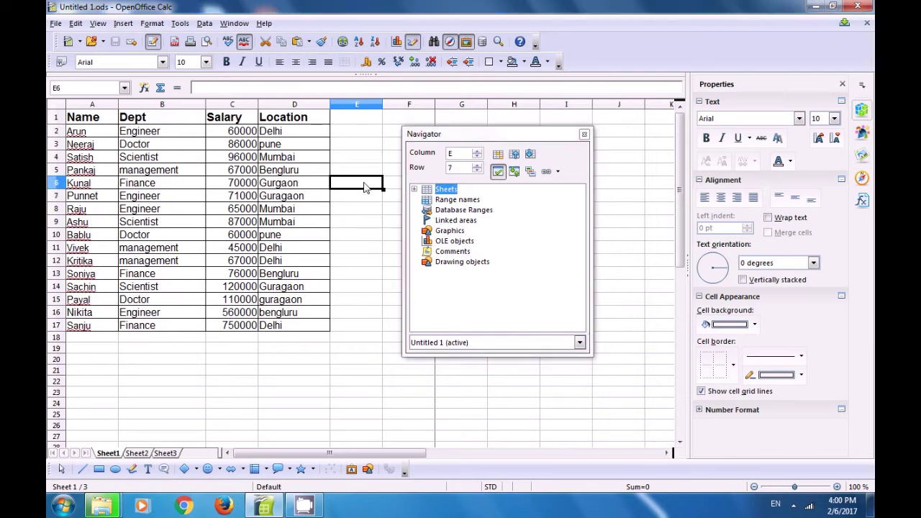
click(366, 197)
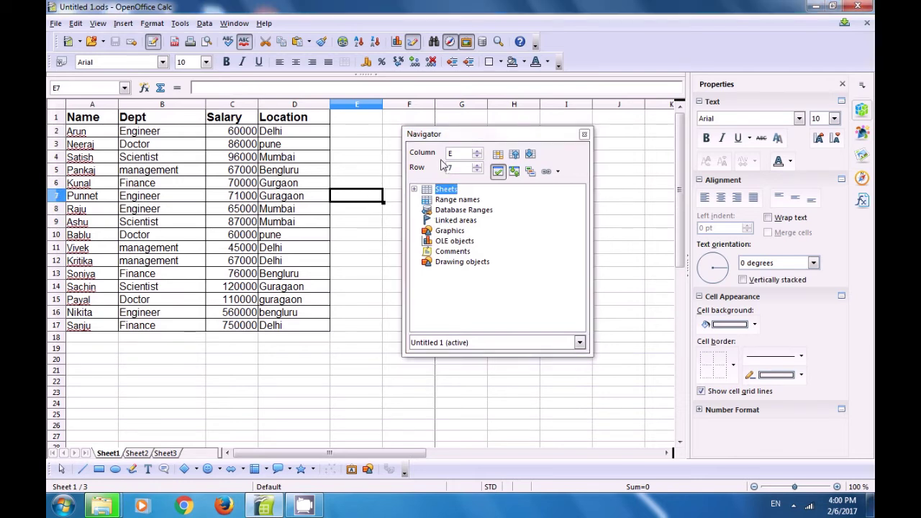
click(241, 210)
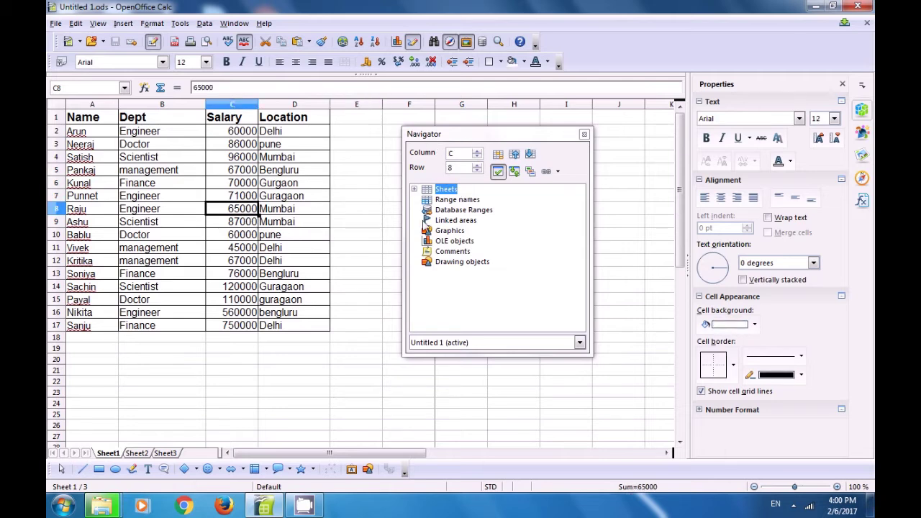
Step: Collapse and restore the Navigator's list, and limit it to the Sheets category before bringing all categories back
click(498, 172)
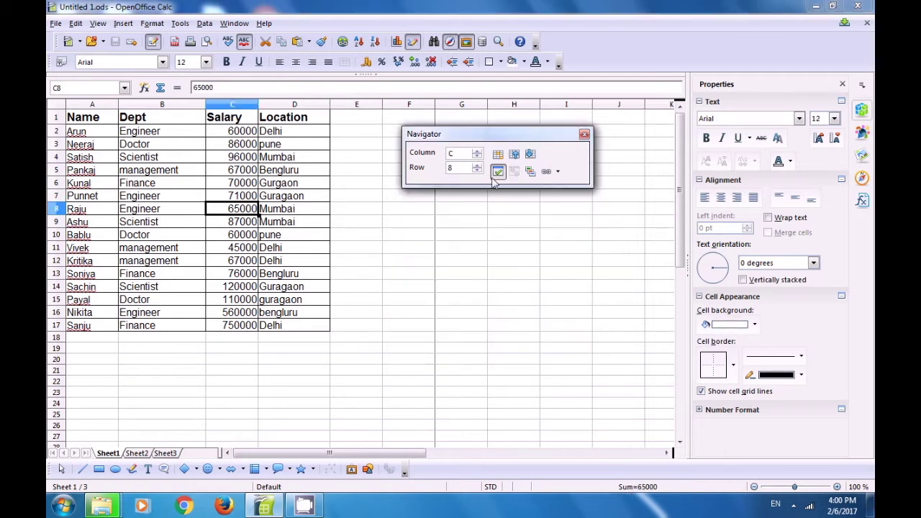
click(498, 173)
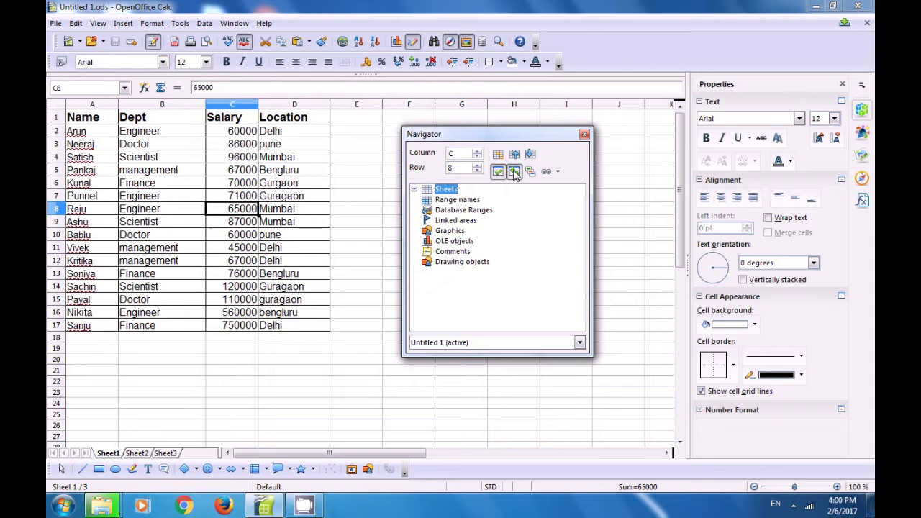
click(514, 173)
click(415, 190)
click(415, 190)
click(414, 189)
click(414, 189)
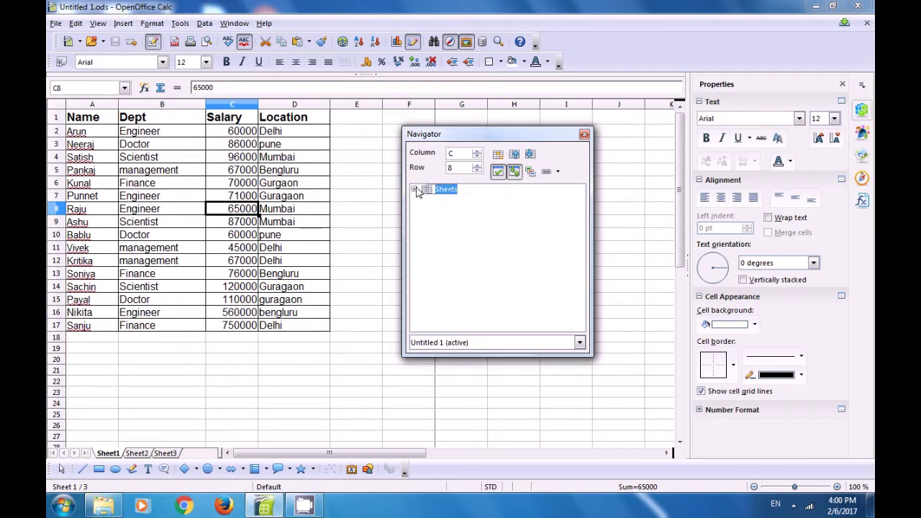
click(513, 172)
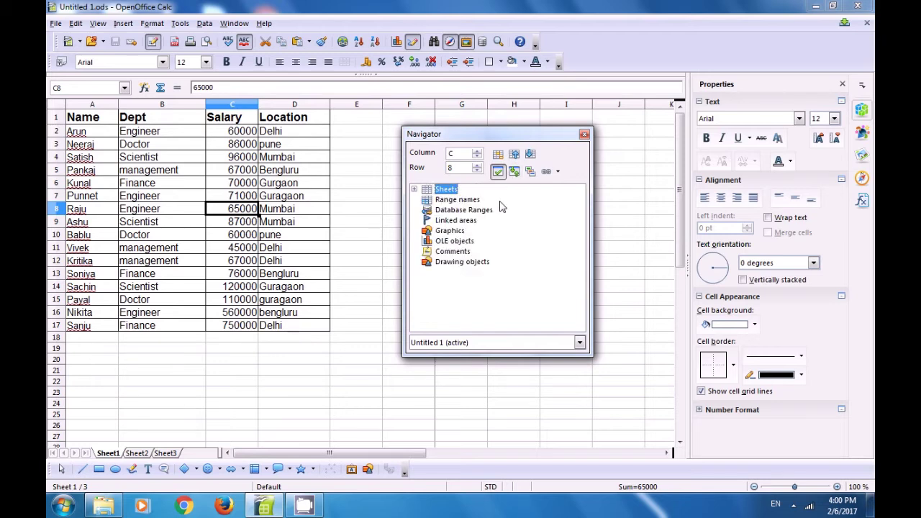
Step: Limit the Navigator's list to the Graphics category, and switch its Scenarios view on and off again
click(441, 232)
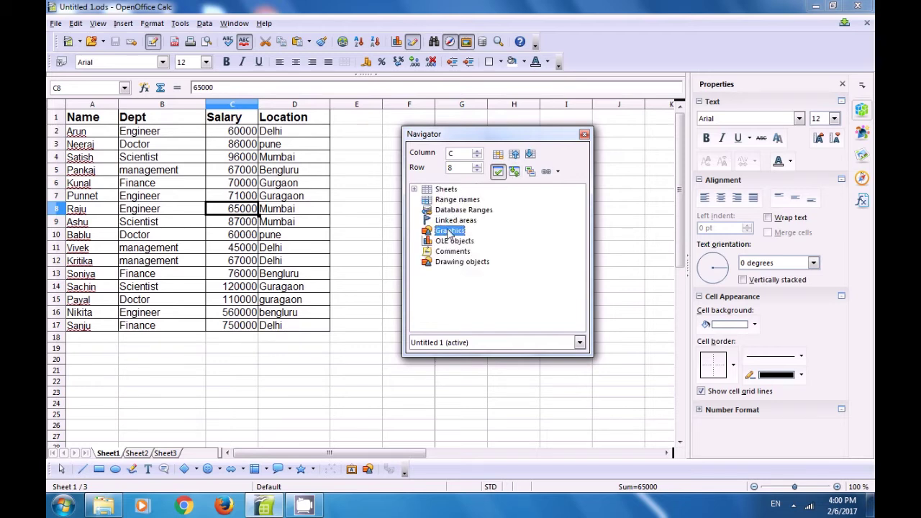
click(514, 171)
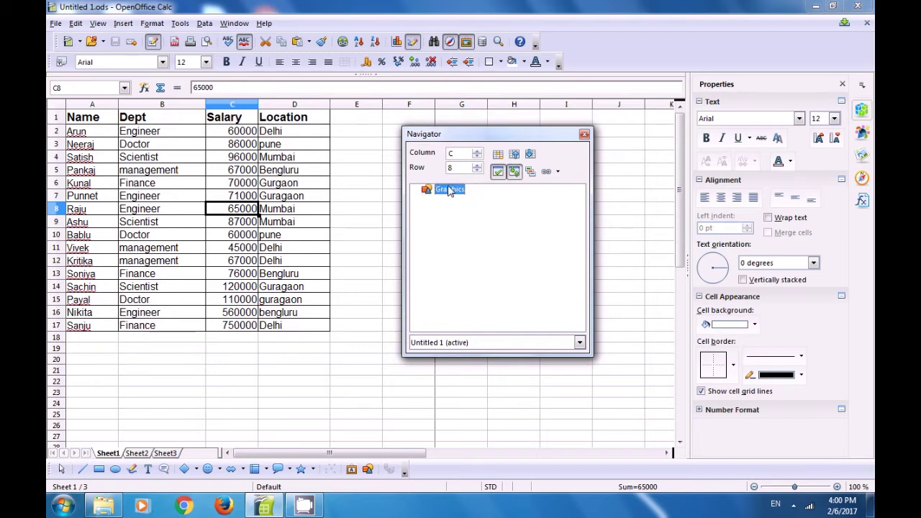
click(531, 172)
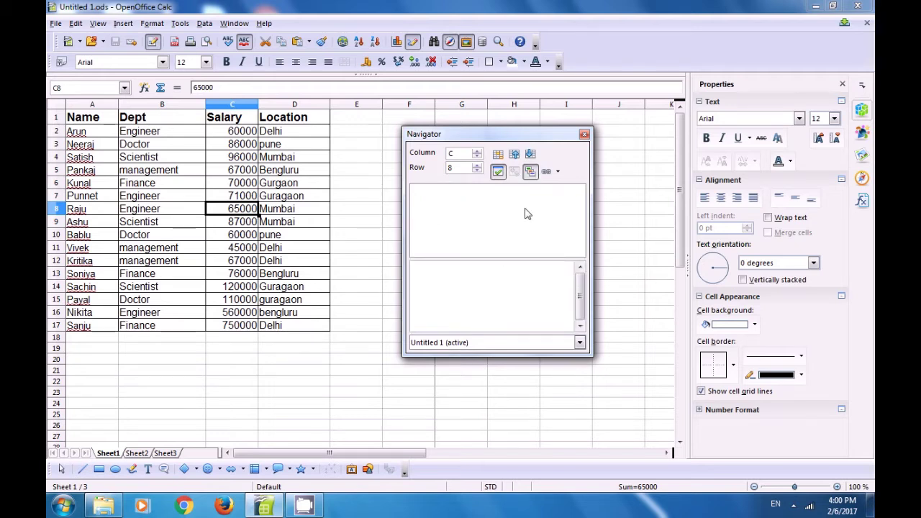
click(531, 173)
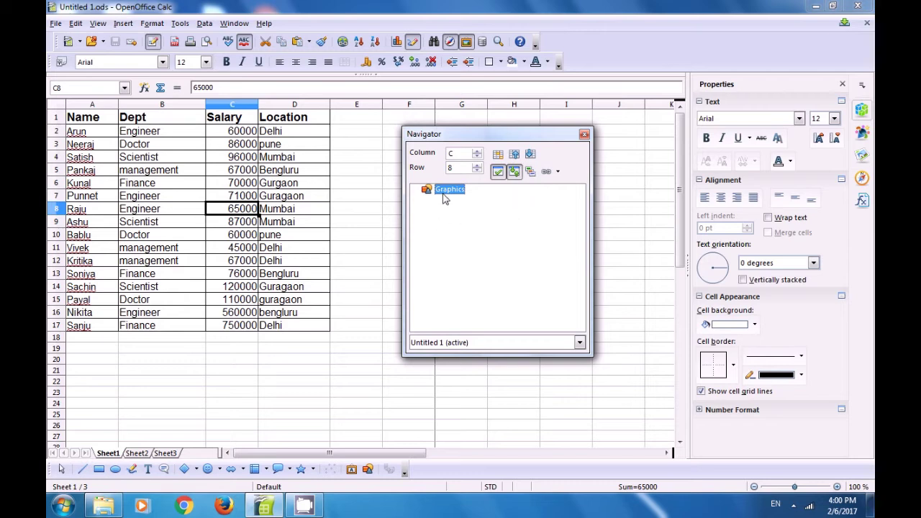
Step: Look through the Navigator's drag mode options without changing the mode, and close the Navigator
click(553, 172)
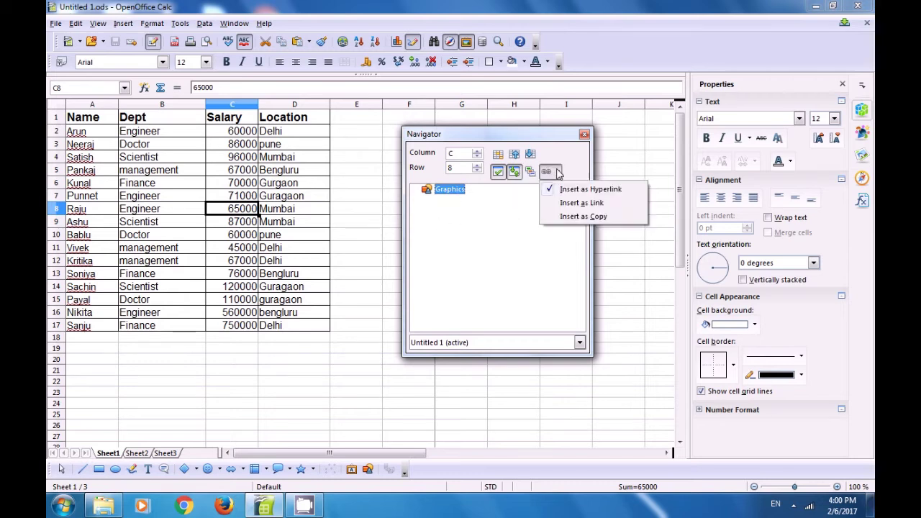
click(480, 224)
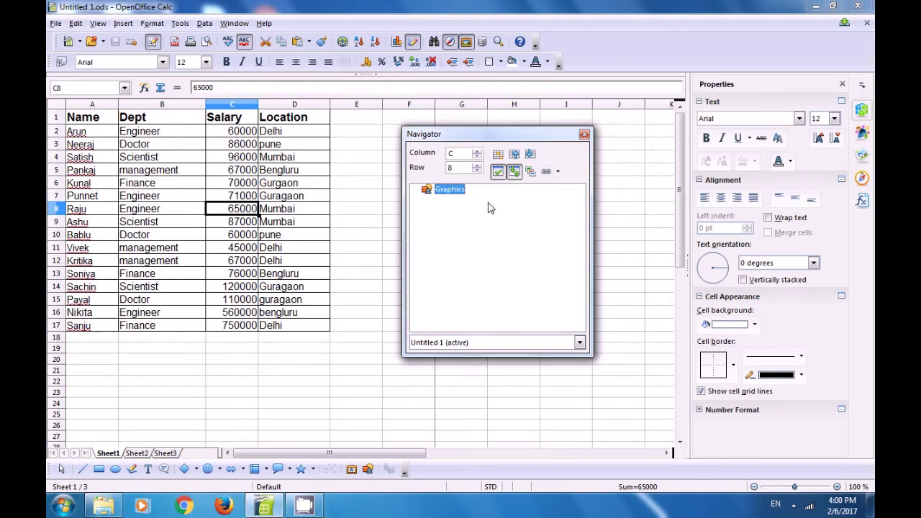
click(583, 134)
click(432, 184)
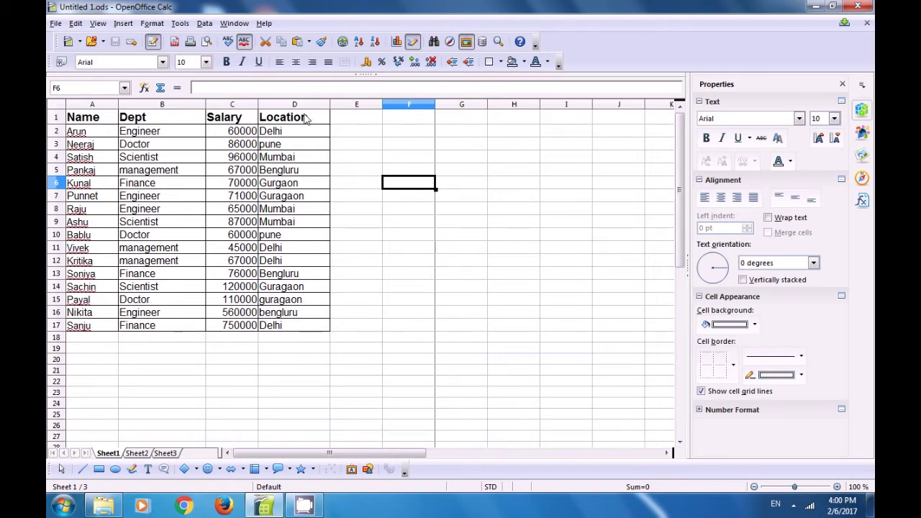
Step: Hide the Sidebar to widen the sheet area, and display it again
click(98, 23)
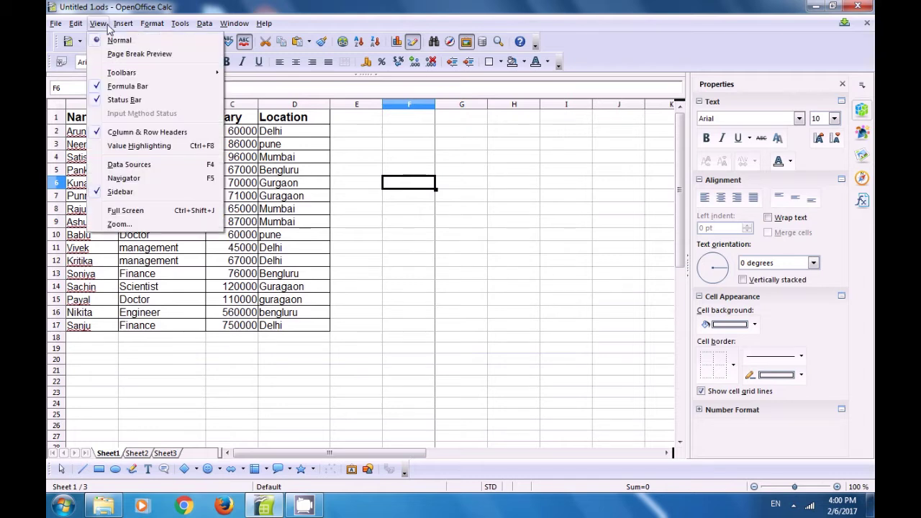
click(120, 192)
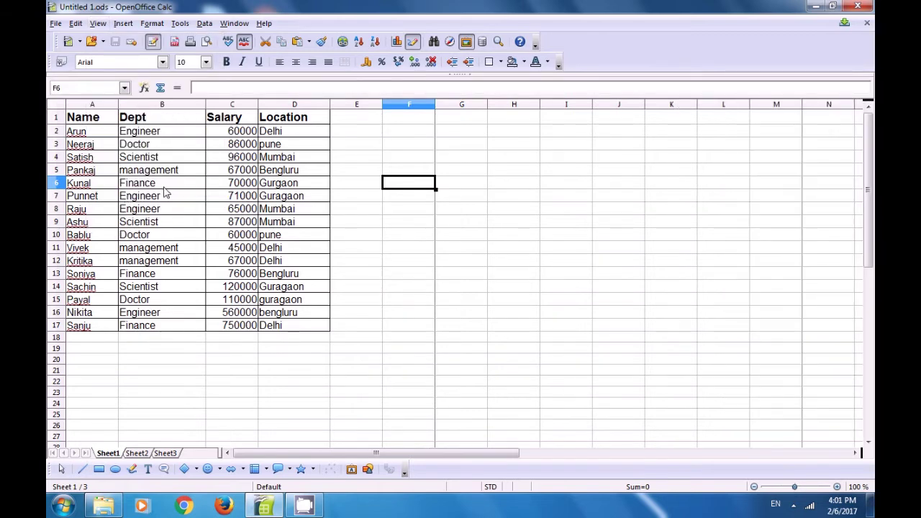
click(619, 273)
click(97, 23)
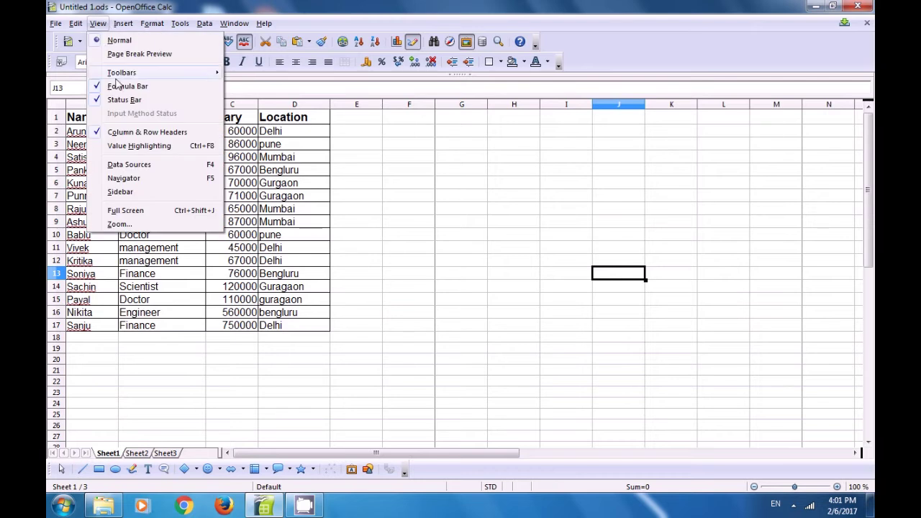
click(134, 192)
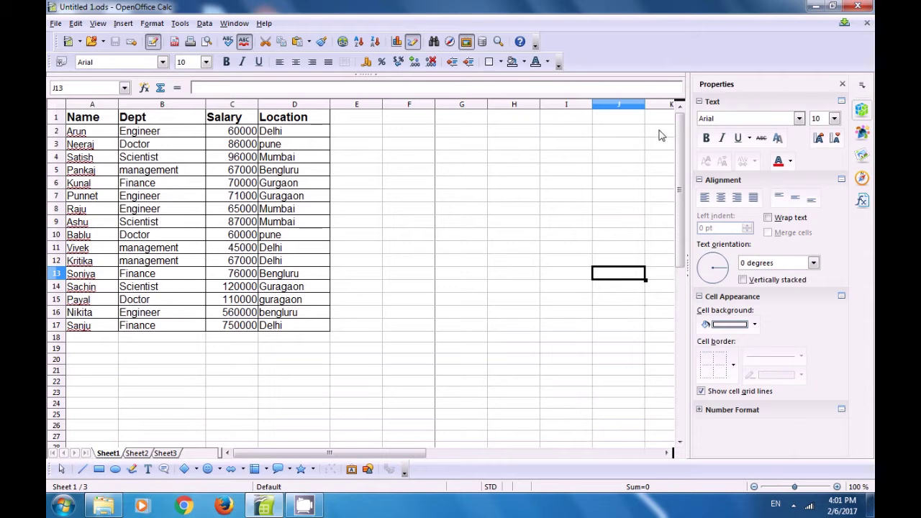
click(555, 136)
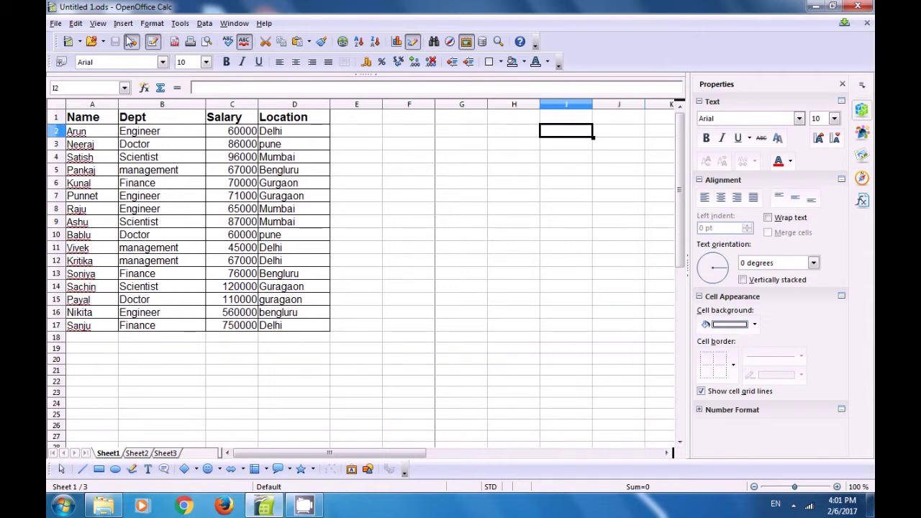
Step: Switch the spreadsheet to Full Screen view and return to the normal window
click(101, 25)
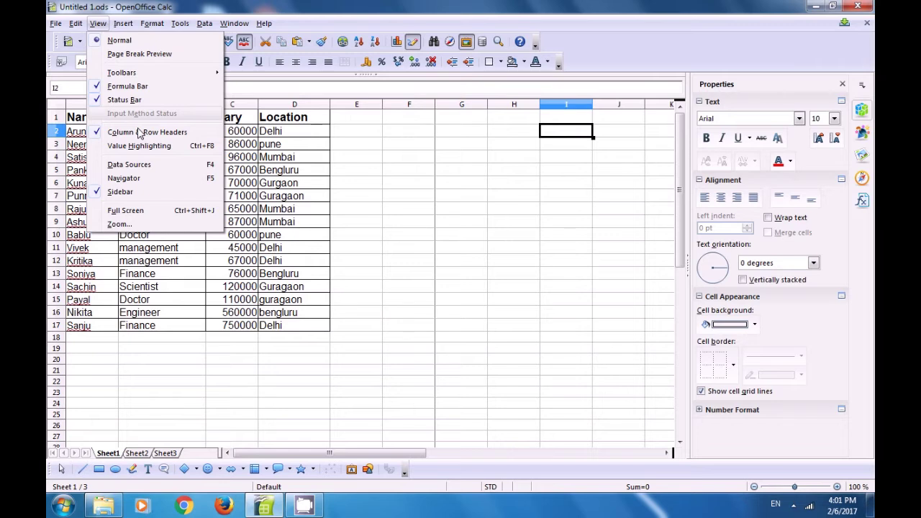
click(160, 212)
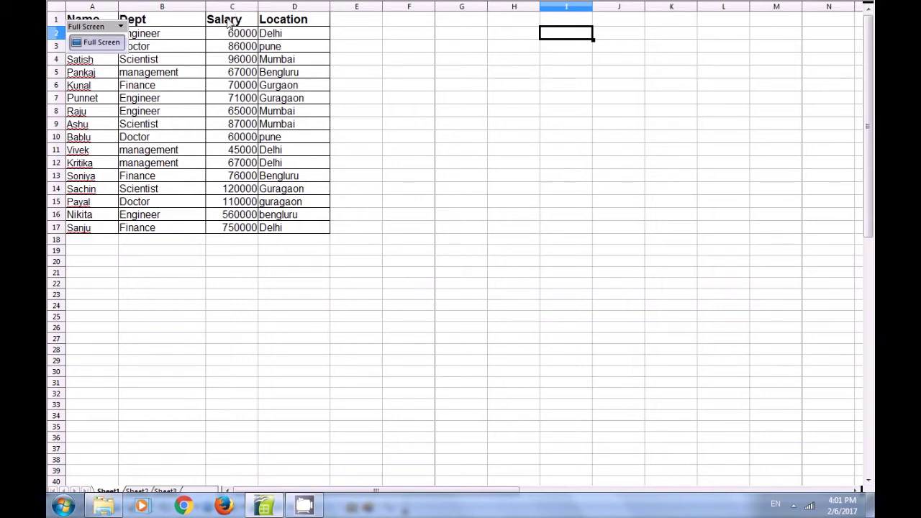
click(96, 43)
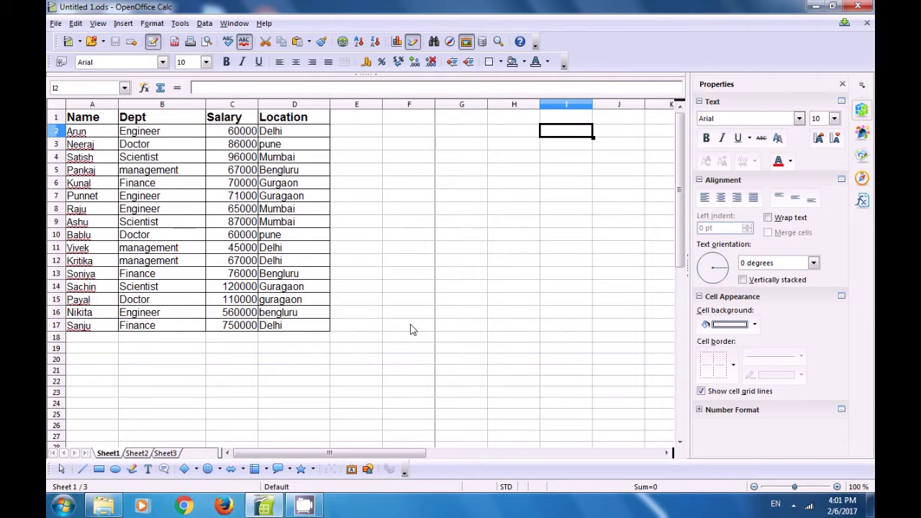
Step: Try the zoom factors Fit width and height, Fit width, 100 % and Variable in the zoom settings, and close them without applying
click(99, 24)
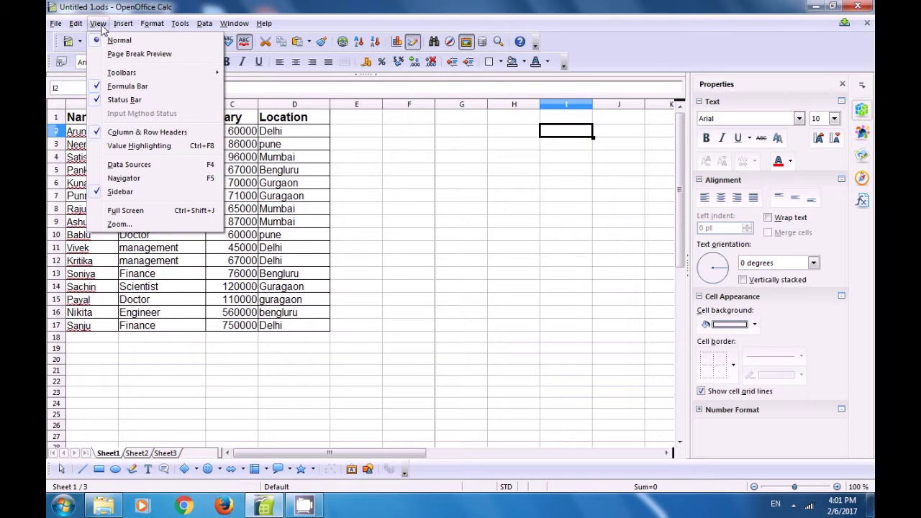
click(142, 225)
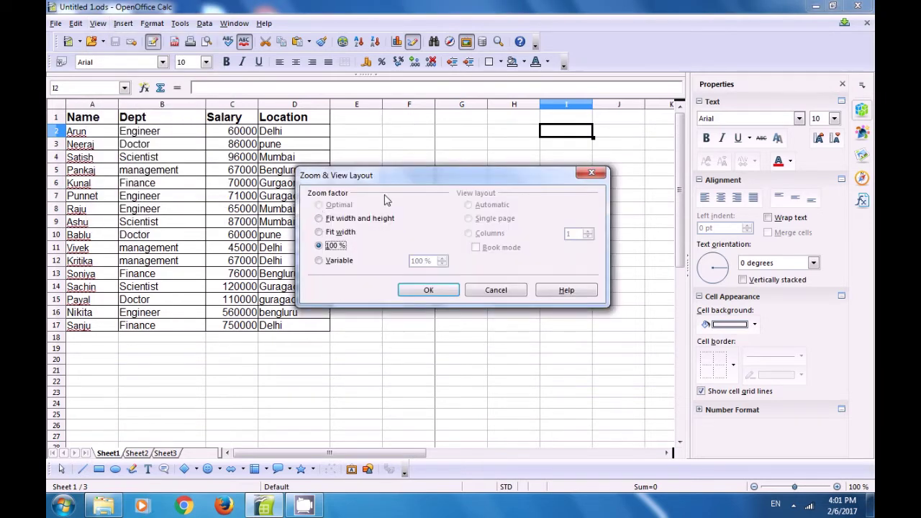
click(318, 218)
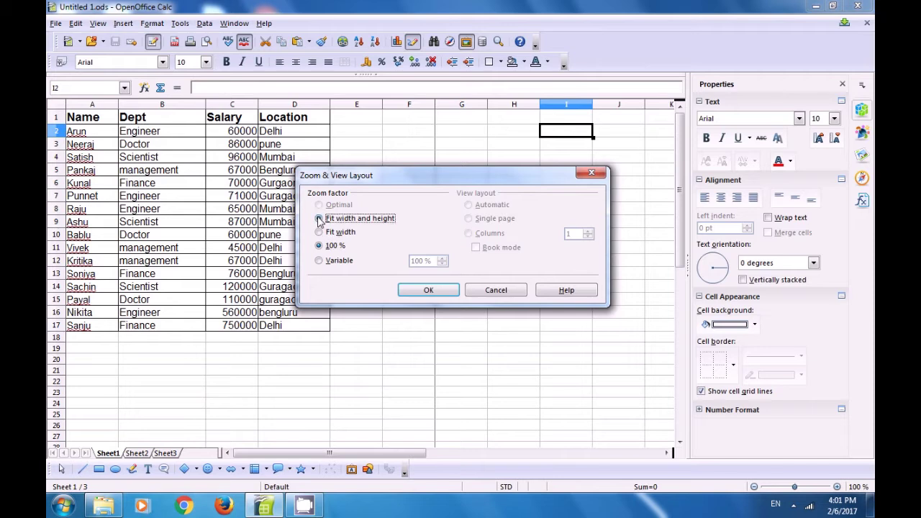
click(319, 246)
click(319, 261)
click(319, 232)
click(319, 218)
click(319, 246)
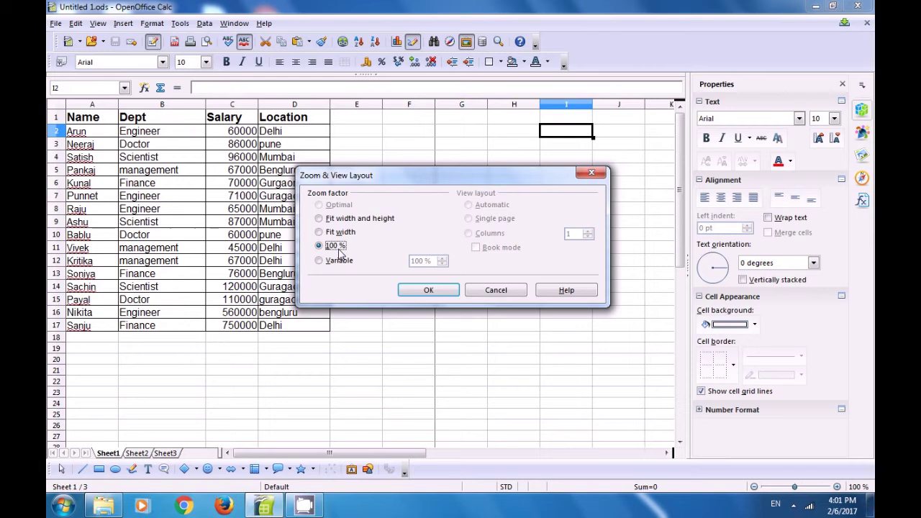
click(319, 260)
click(441, 264)
click(591, 173)
click(402, 208)
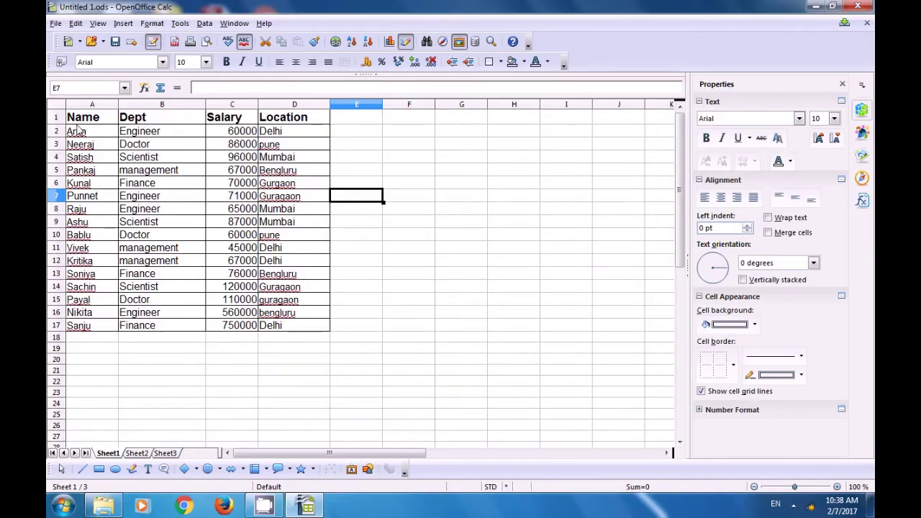
Step: Define the name compuiter1 for the employee table in A1:D17 on Sheet1
drag(81, 123, 314, 333)
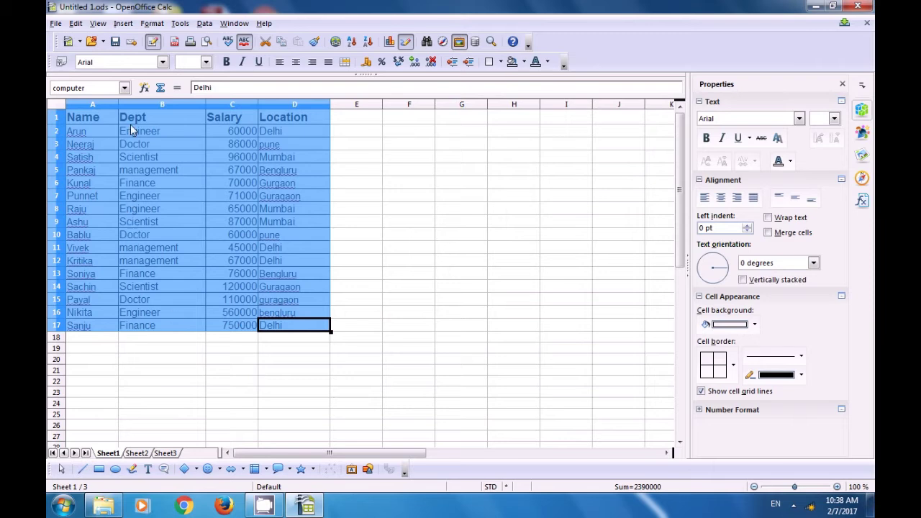
click(123, 24)
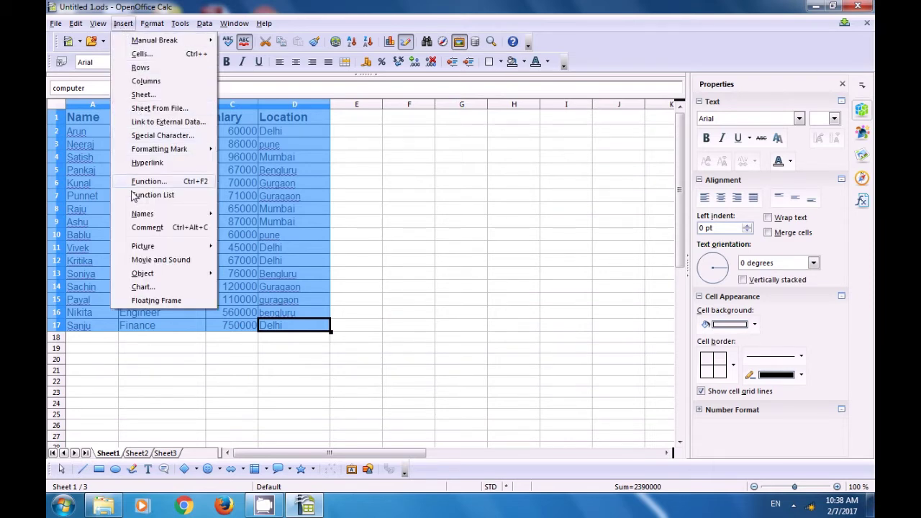
mouse_move(146, 218)
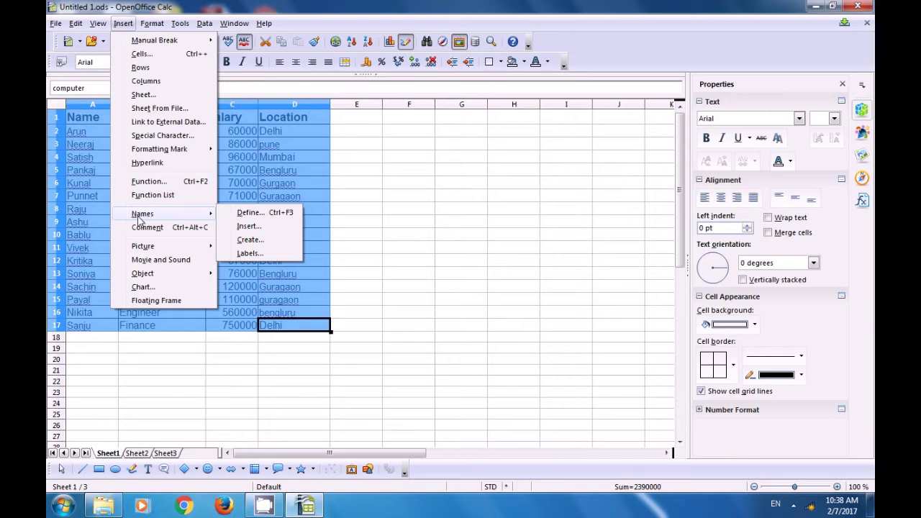
click(260, 214)
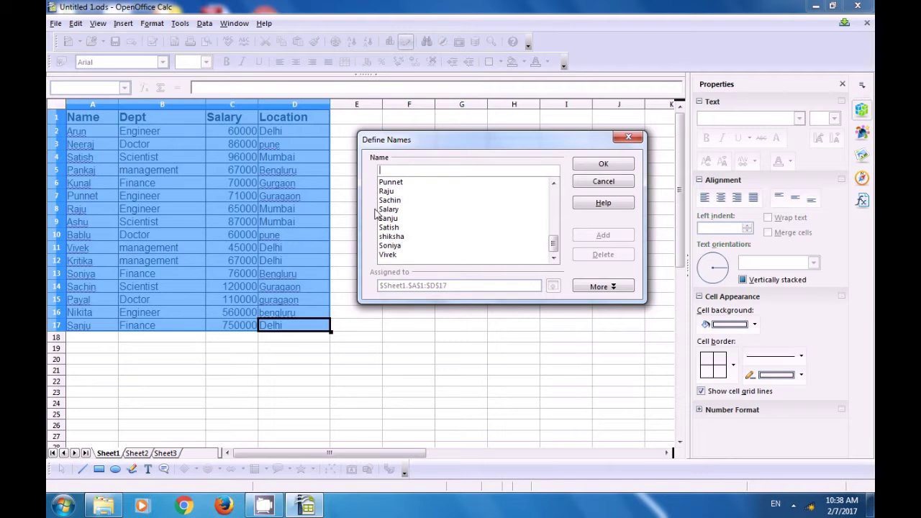
scroll(436, 203, up, 5)
scroll(428, 202, up, 3)
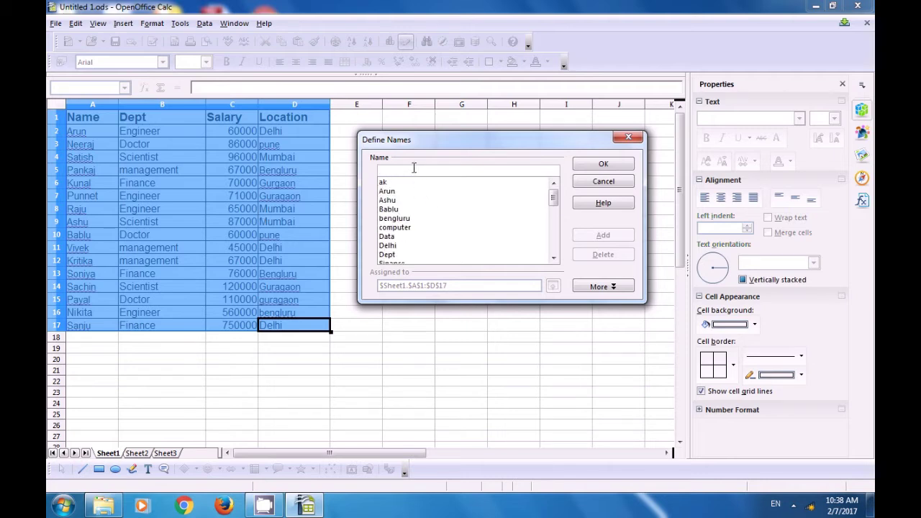
text(computed)
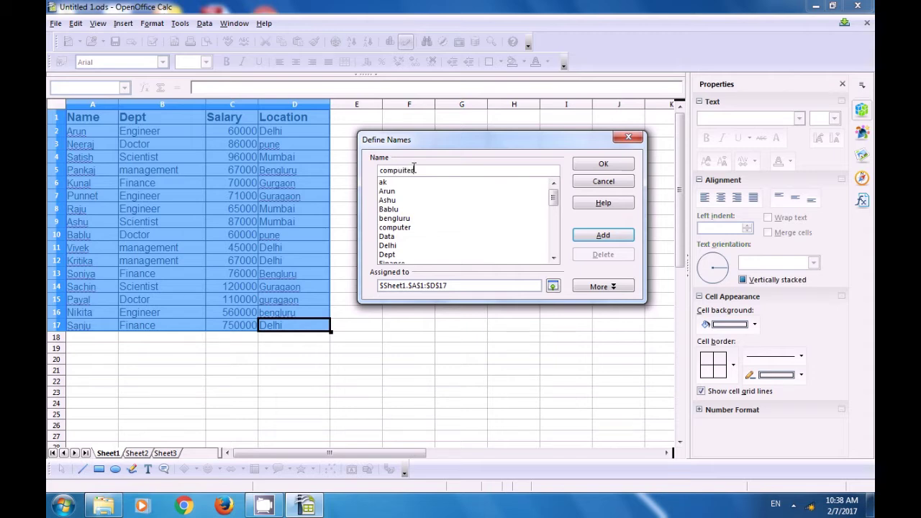
key(BackSpace)
text(r)
text(1)
click(597, 237)
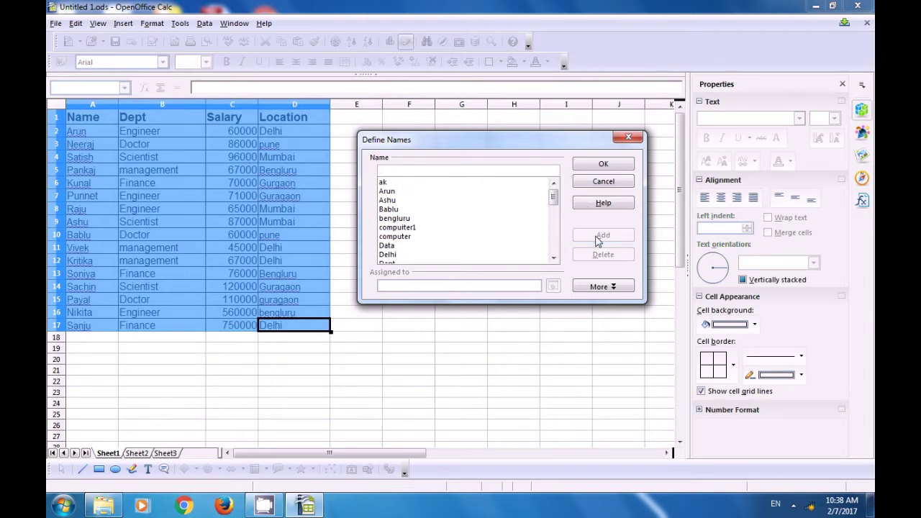
click(596, 168)
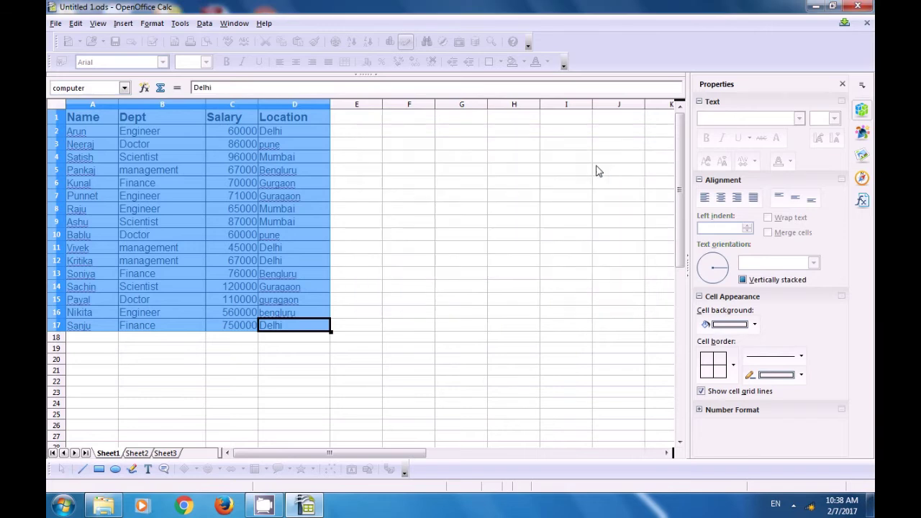
click(452, 184)
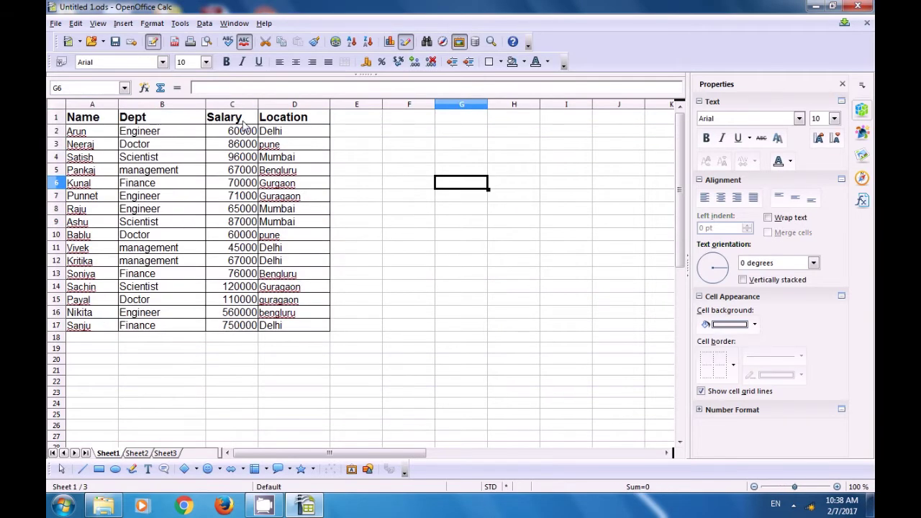
Step: Try to link external data from Untitled 1.ods into Sheet2, starting at cell J1
key(ctrl+Page_Down)
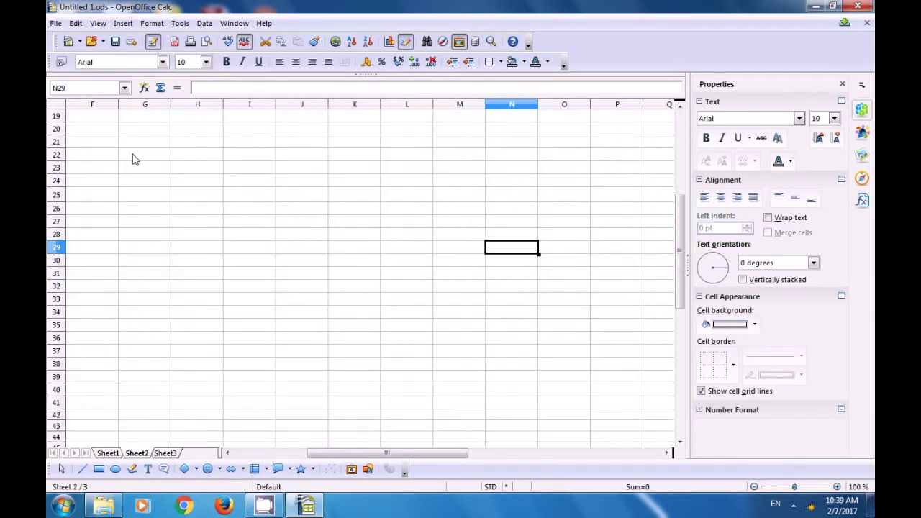
scroll(100, 148, up, 6)
click(100, 122)
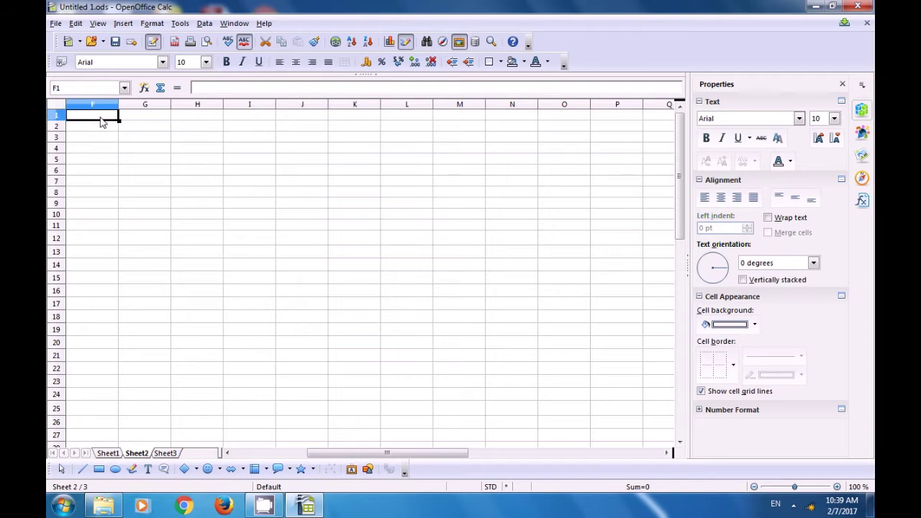
click(282, 138)
click(286, 119)
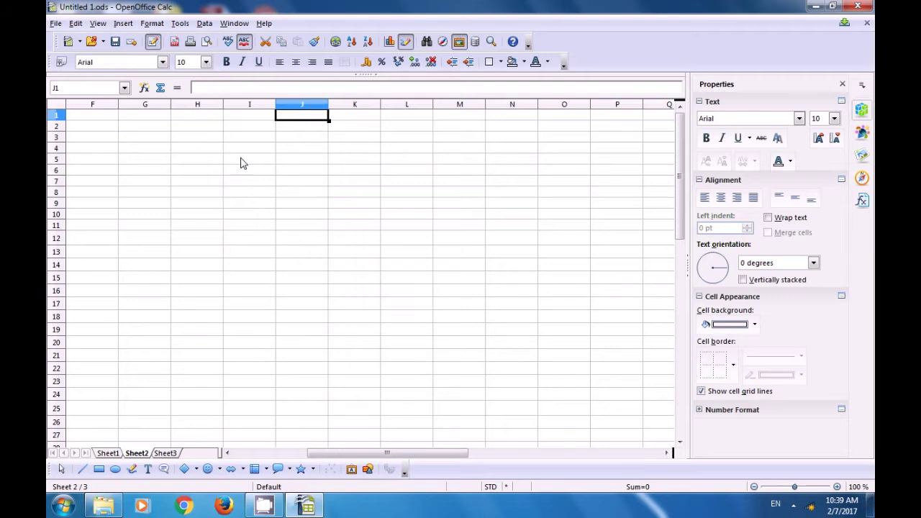
click(121, 29)
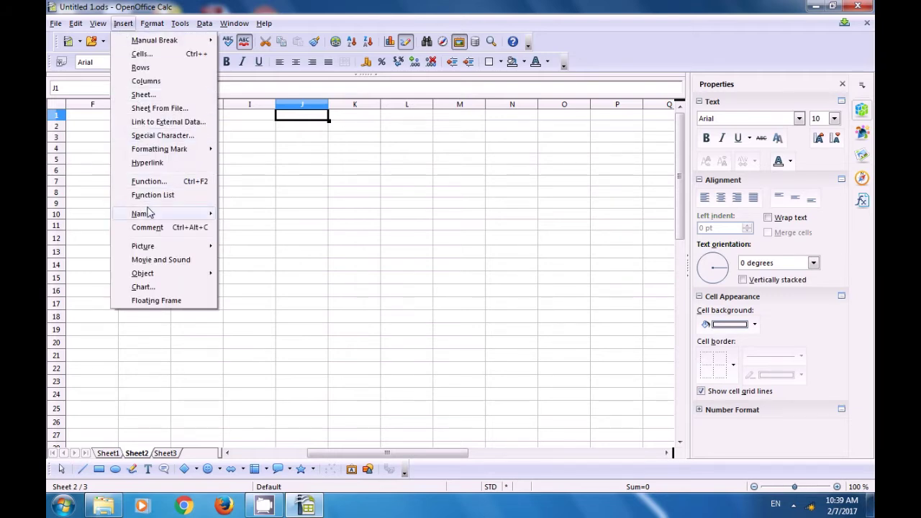
click(148, 124)
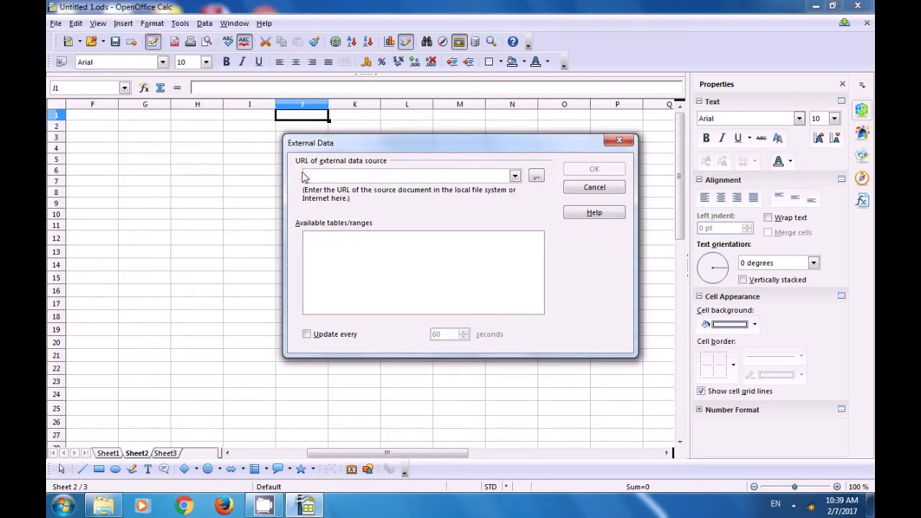
click(515, 176)
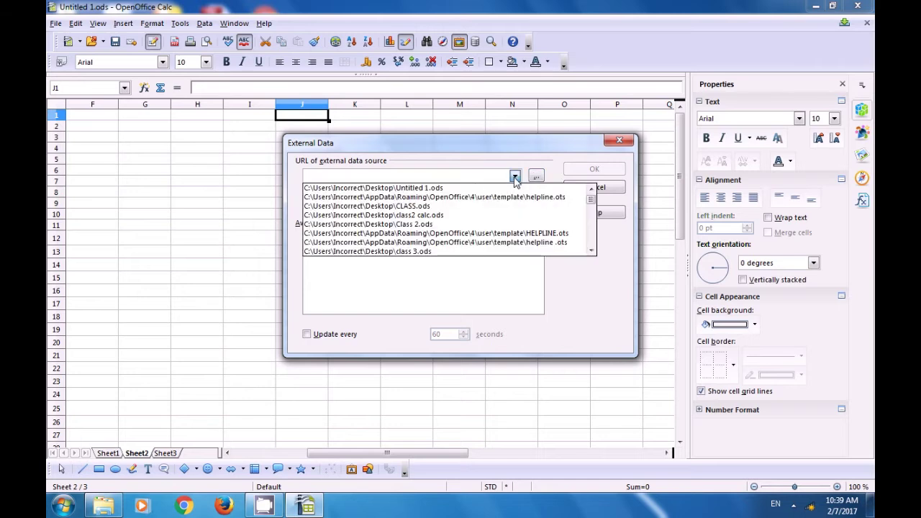
click(427, 188)
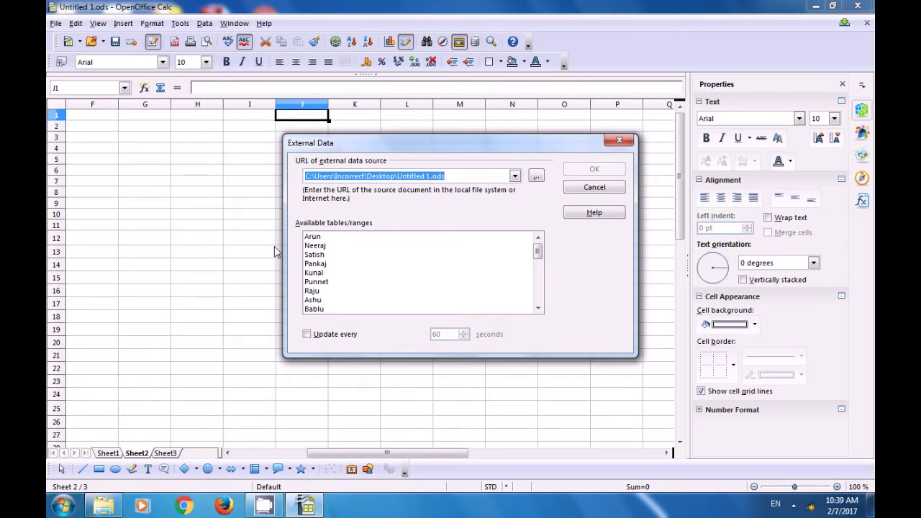
click(318, 239)
scroll(330, 254, down, 10)
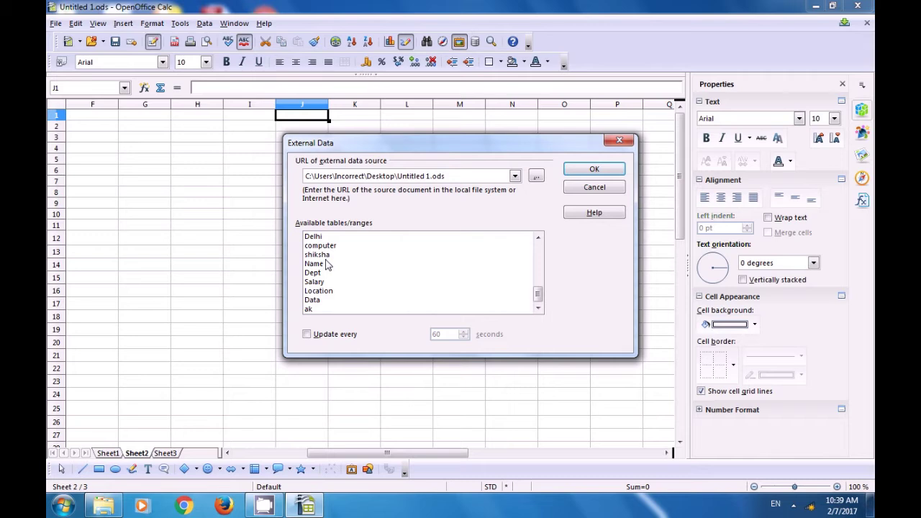
scroll(329, 282, up, 1)
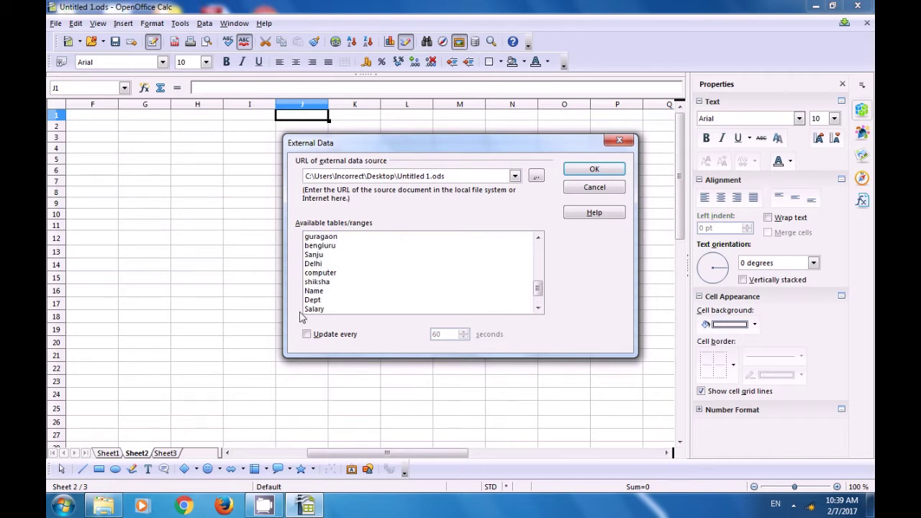
click(565, 170)
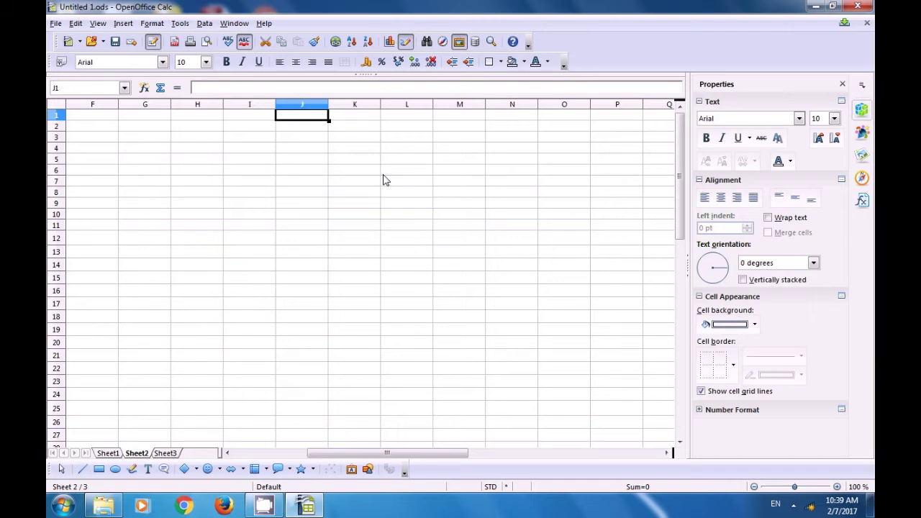
Step: Close Untitled 1.ods with its changes saved, and reopen it from the desktop without updating its links
click(385, 173)
click(859, 6)
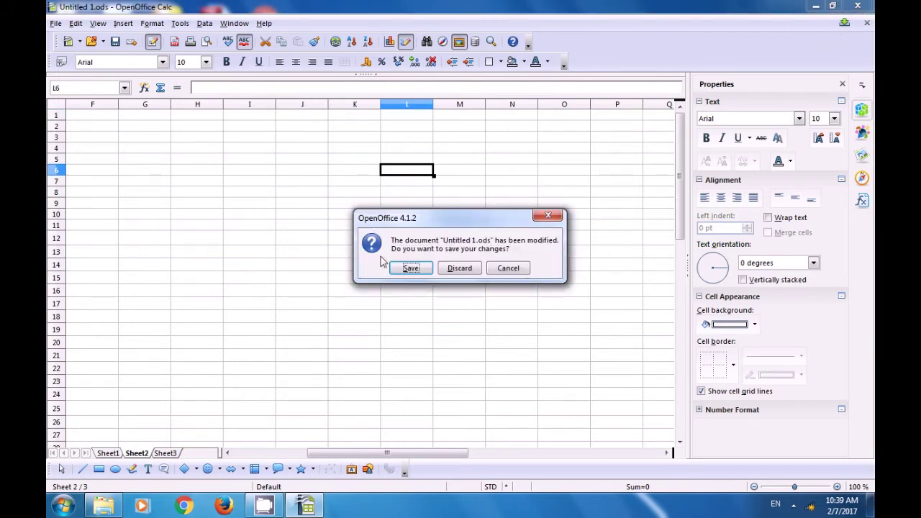
click(437, 269)
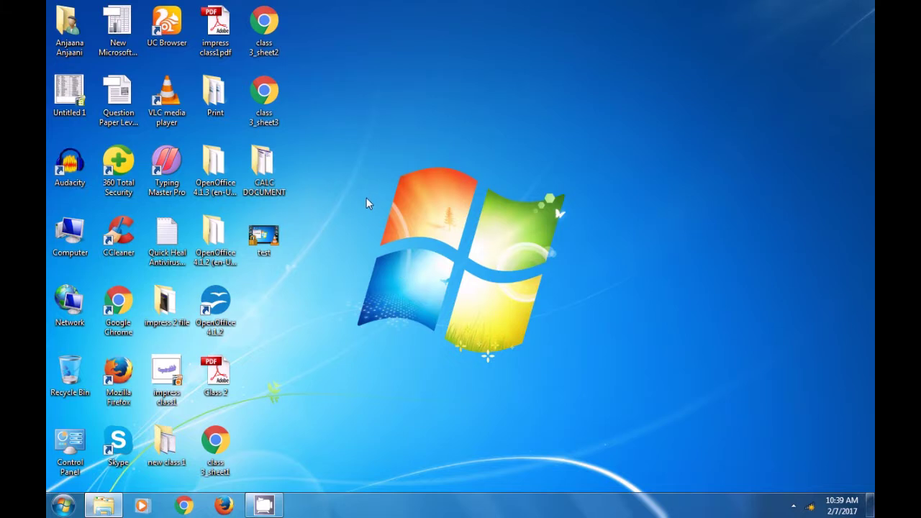
click(61, 96)
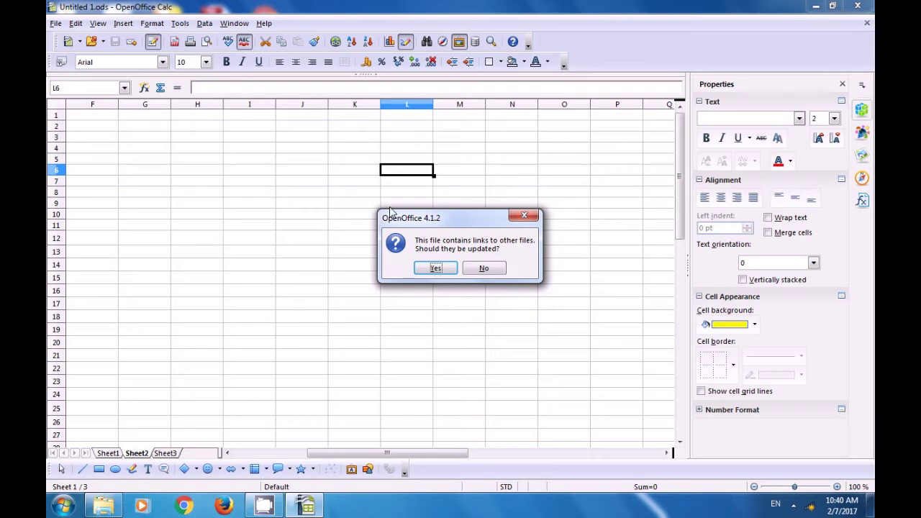
click(526, 216)
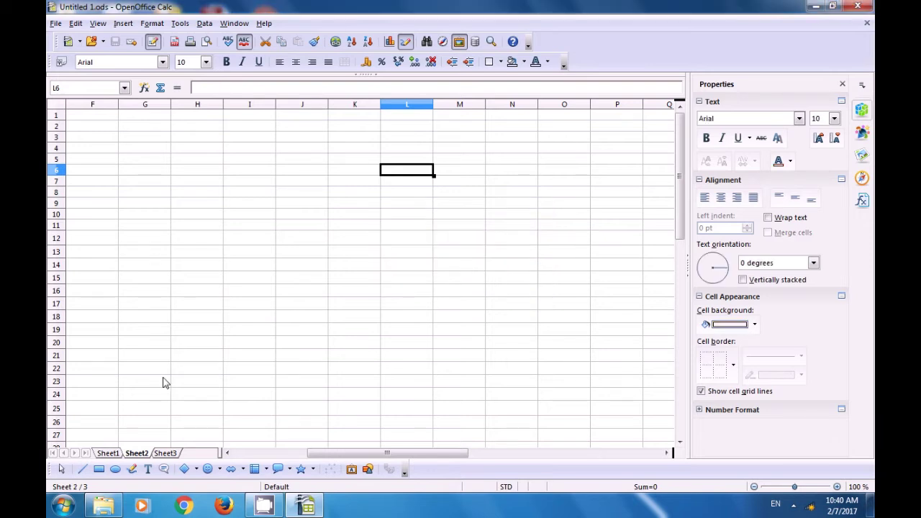
Step: Link the compuiter1 range from Untitled 1.ods as external data at cell J1 of Sheet2
click(101, 453)
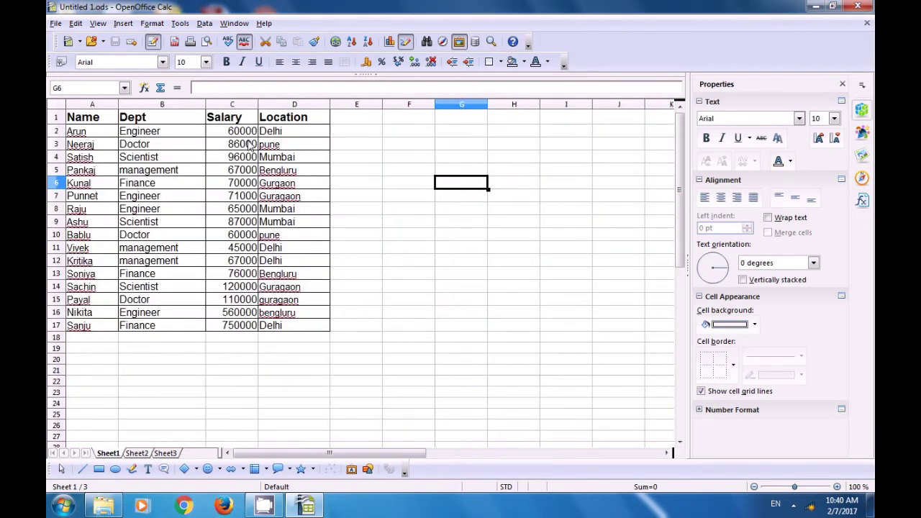
click(138, 453)
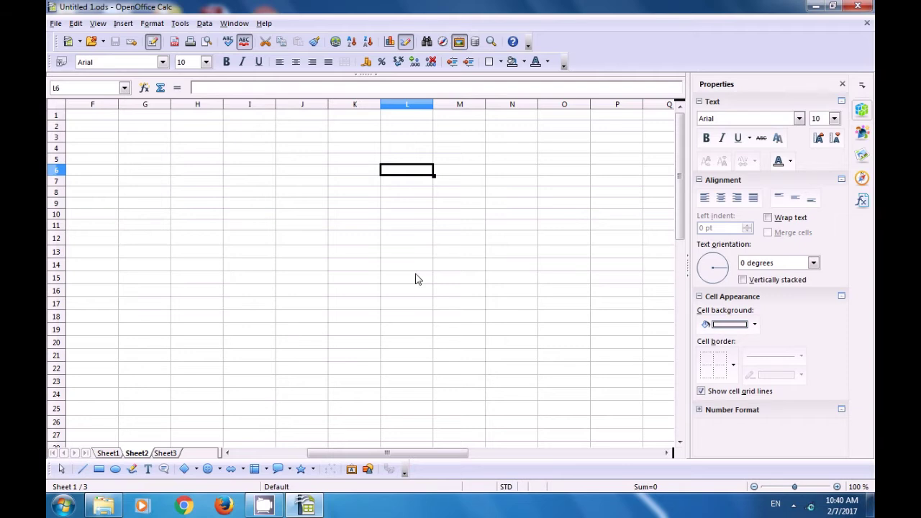
click(406, 116)
click(291, 117)
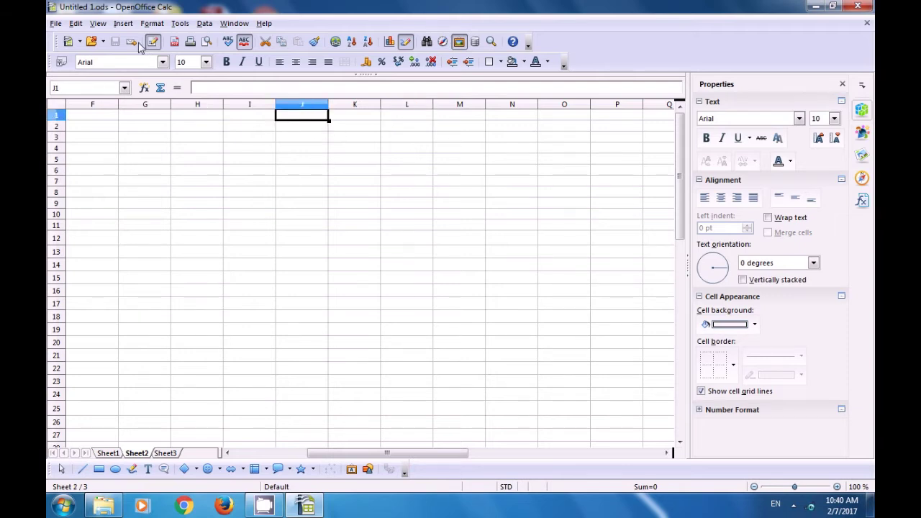
click(125, 23)
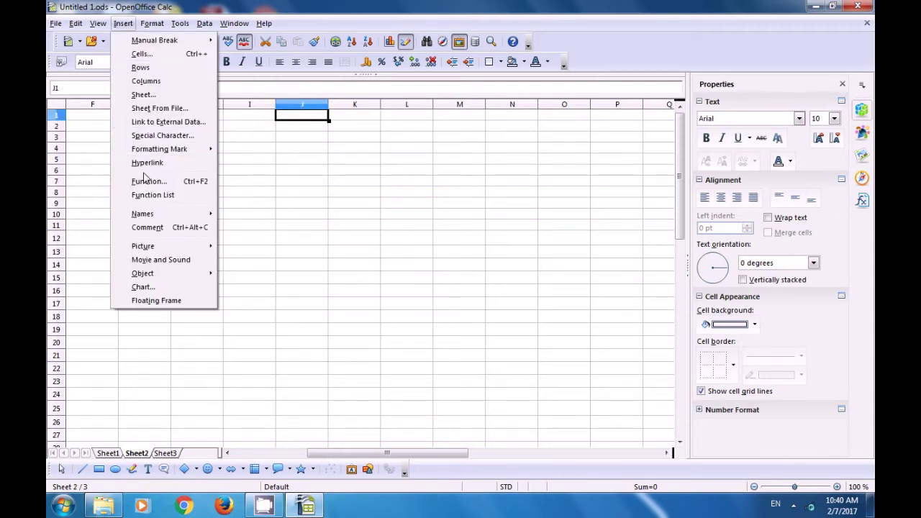
click(143, 124)
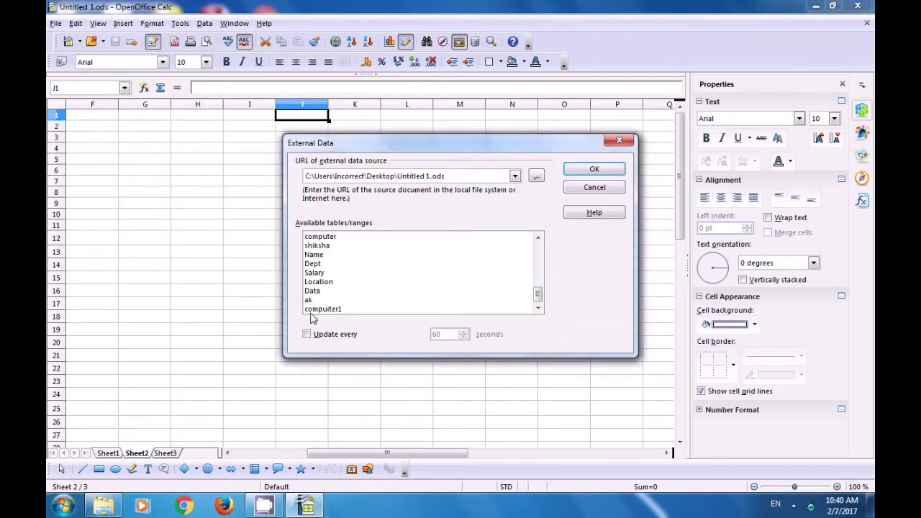
click(325, 309)
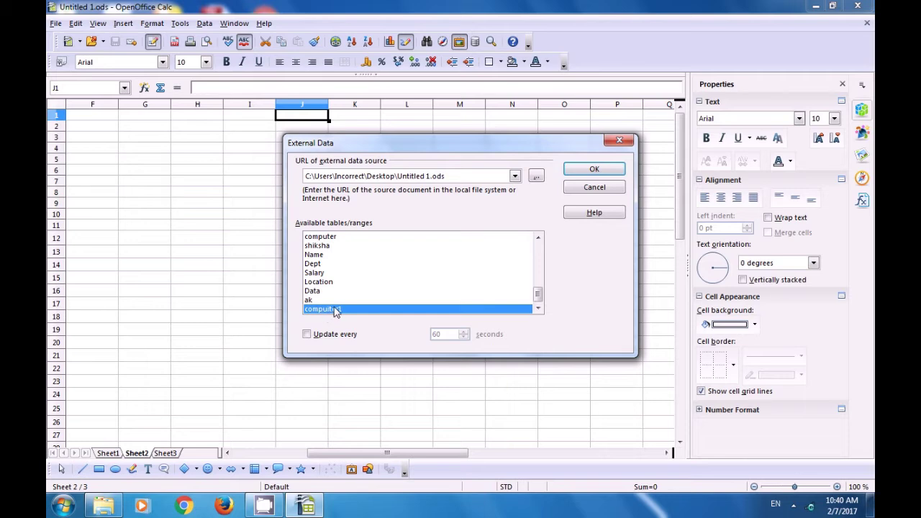
click(585, 176)
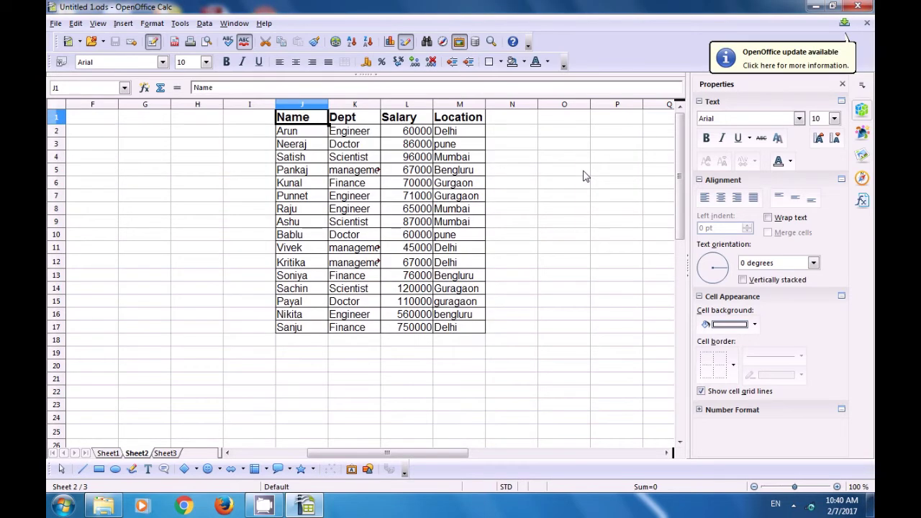
Step: Compare the linked table on Sheet2 with the original employee table on Sheet1
click(211, 145)
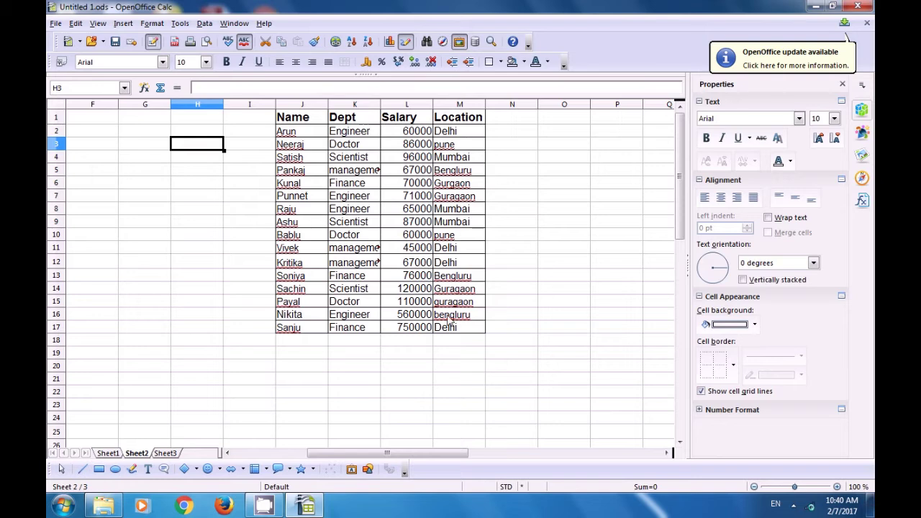
click(107, 454)
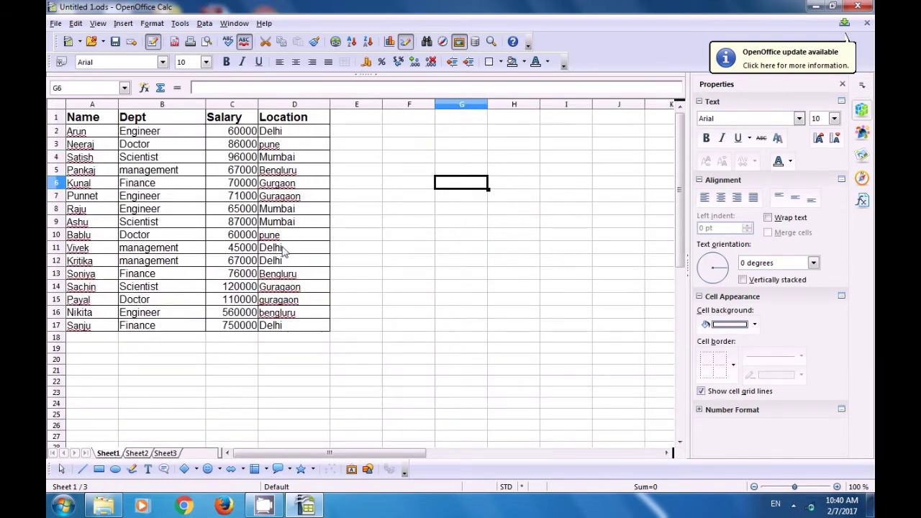
click(135, 453)
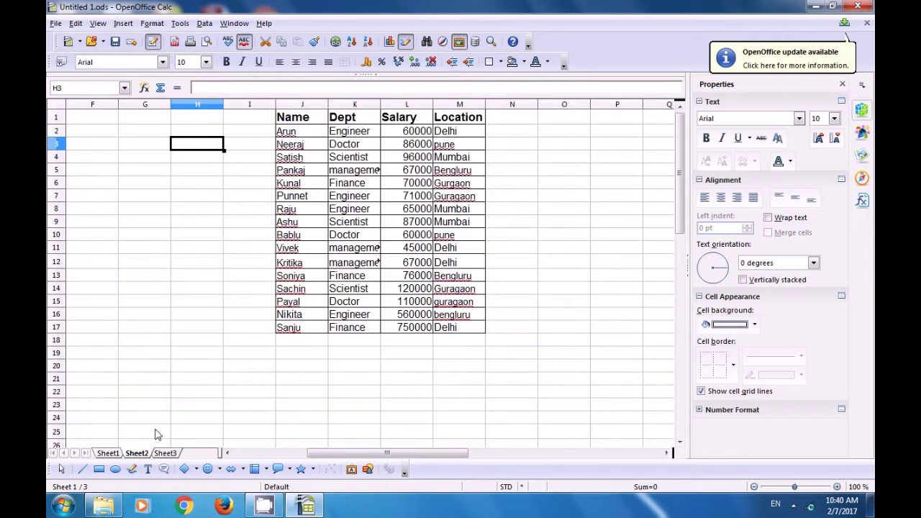
click(323, 354)
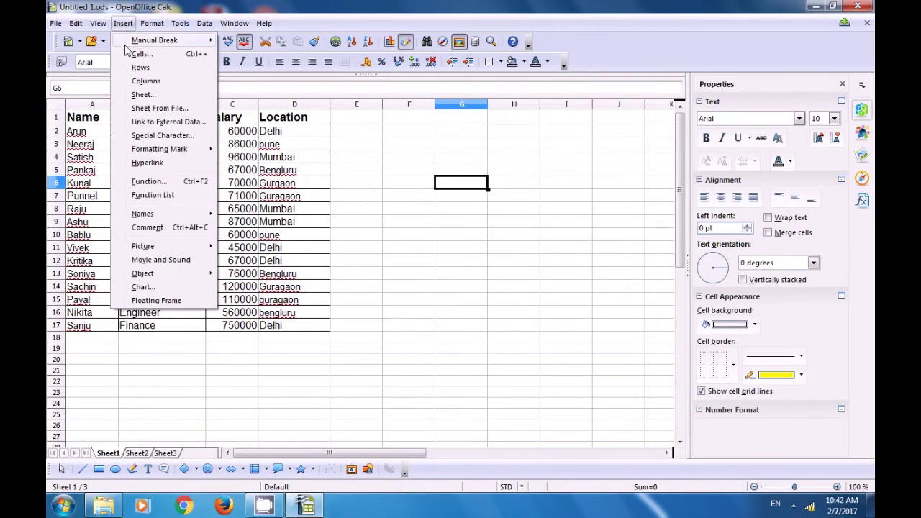
mouse_move(152, 216)
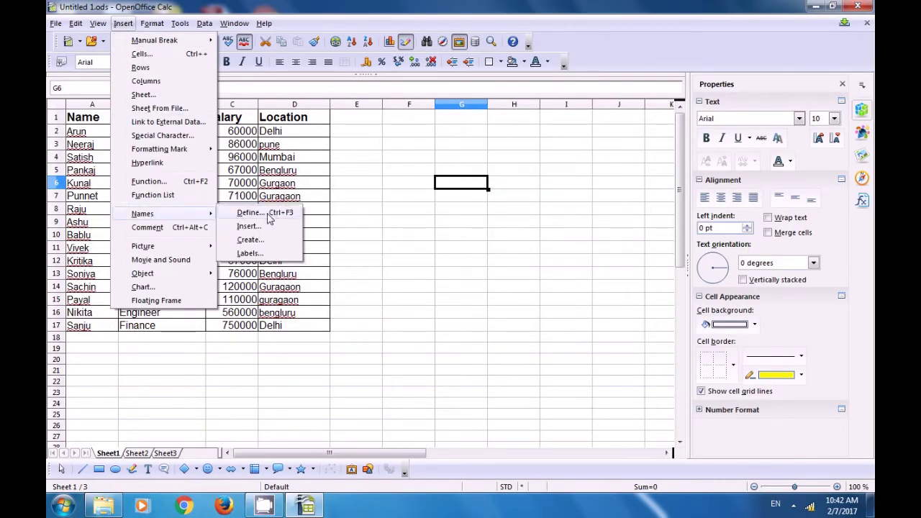
click(397, 207)
click(462, 129)
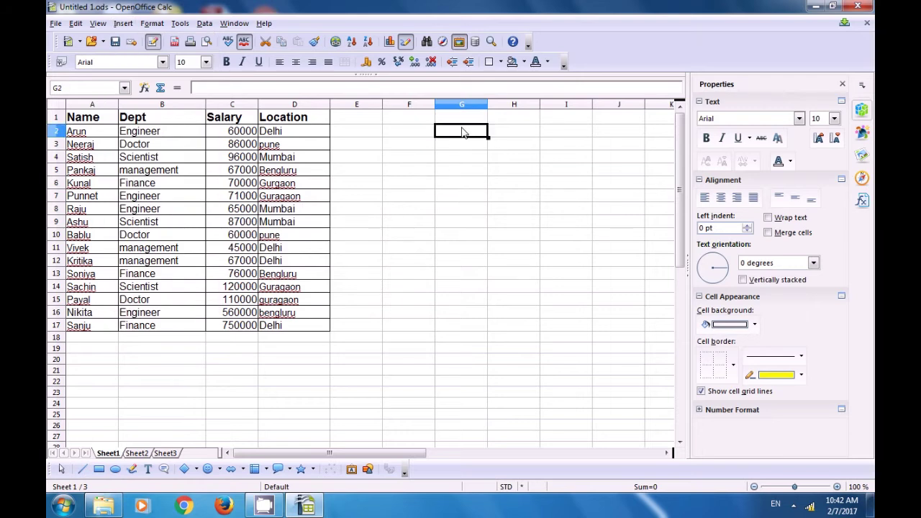
click(464, 171)
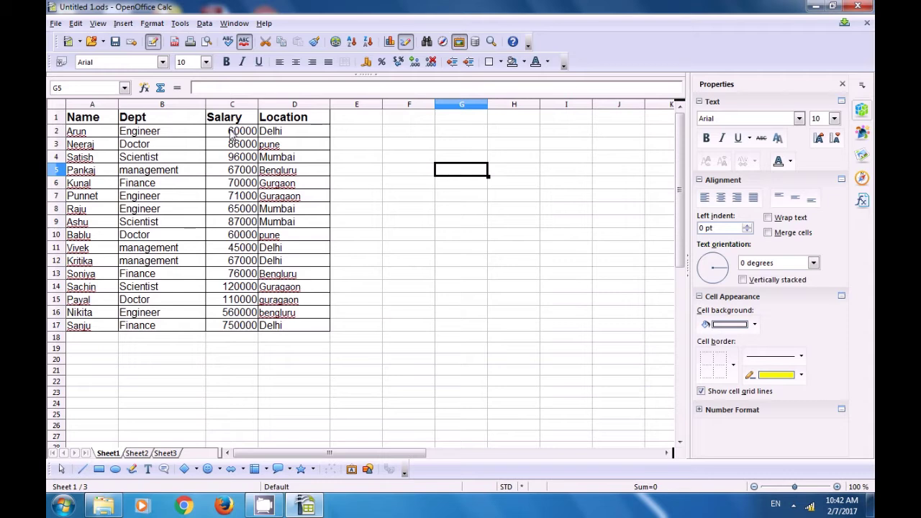
Step: Try to define the name CS1 for the header row A1:D1 of the employee table on Sheet1
drag(85, 117, 294, 119)
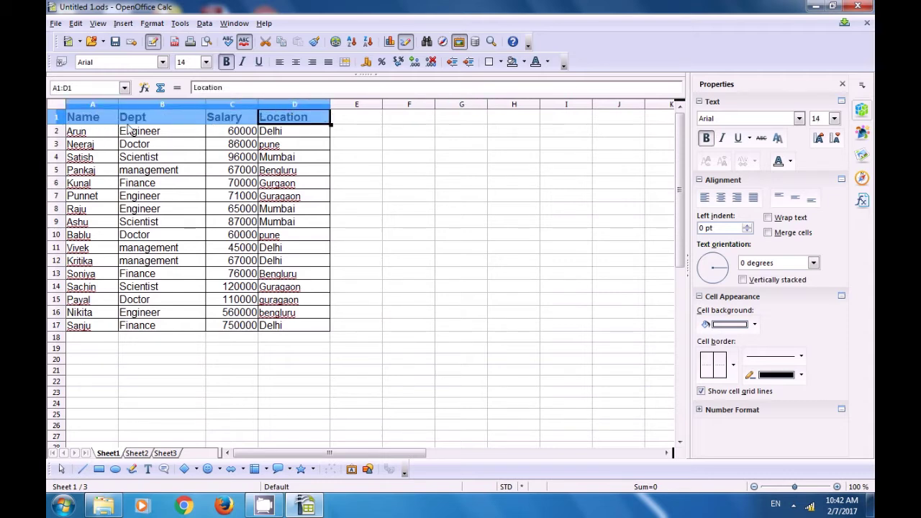
click(123, 23)
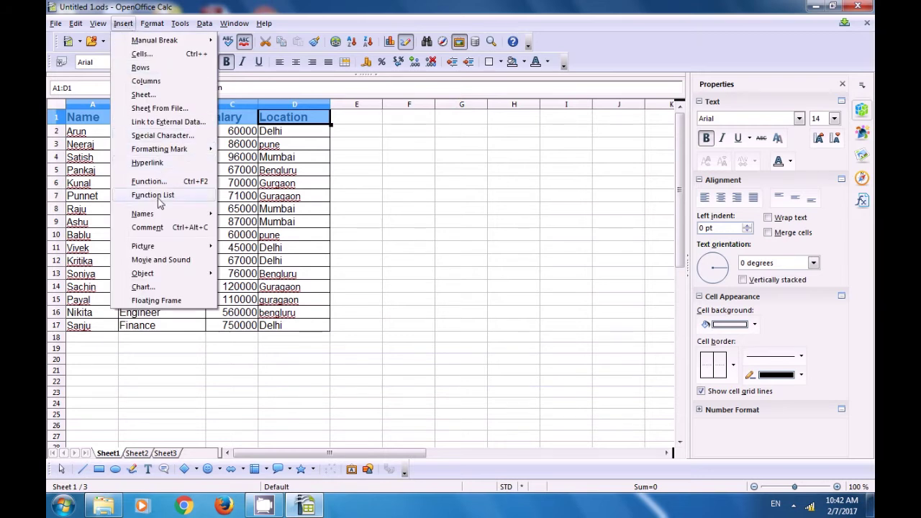
mouse_move(157, 213)
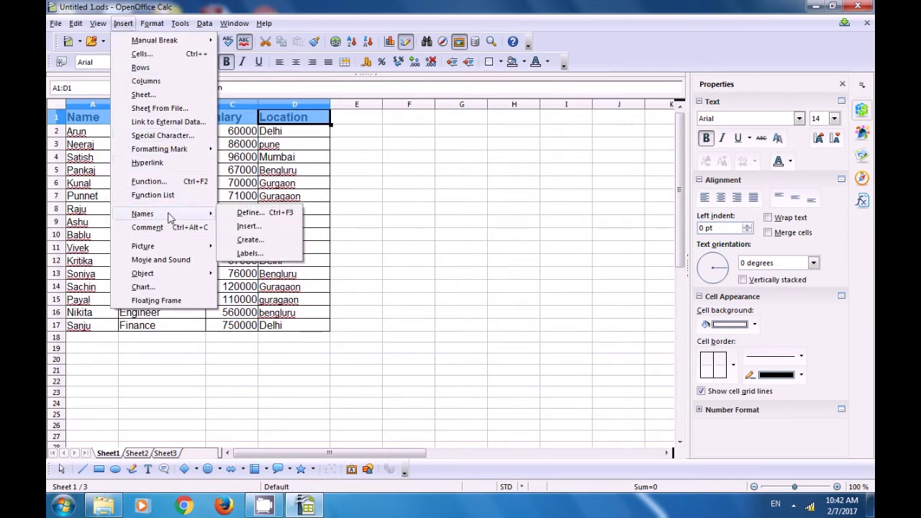
click(248, 218)
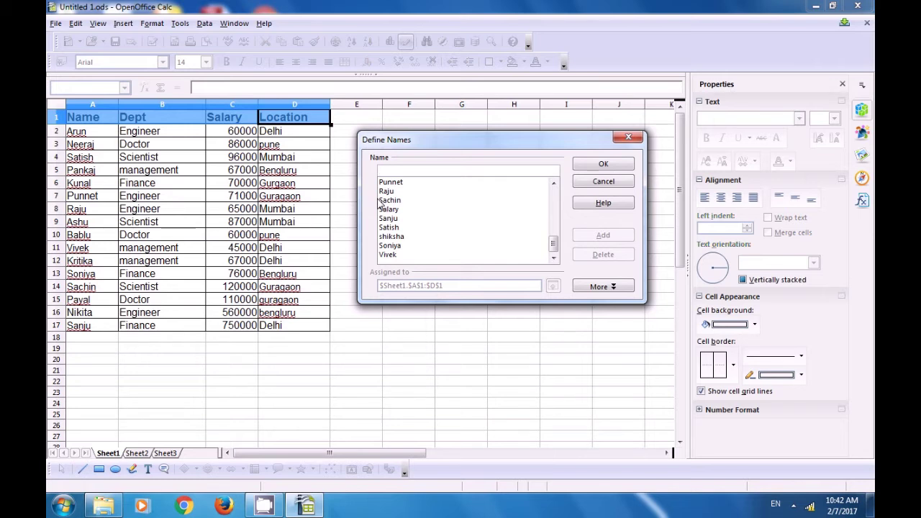
text(s)
key(BackSpace)
text(CS1)
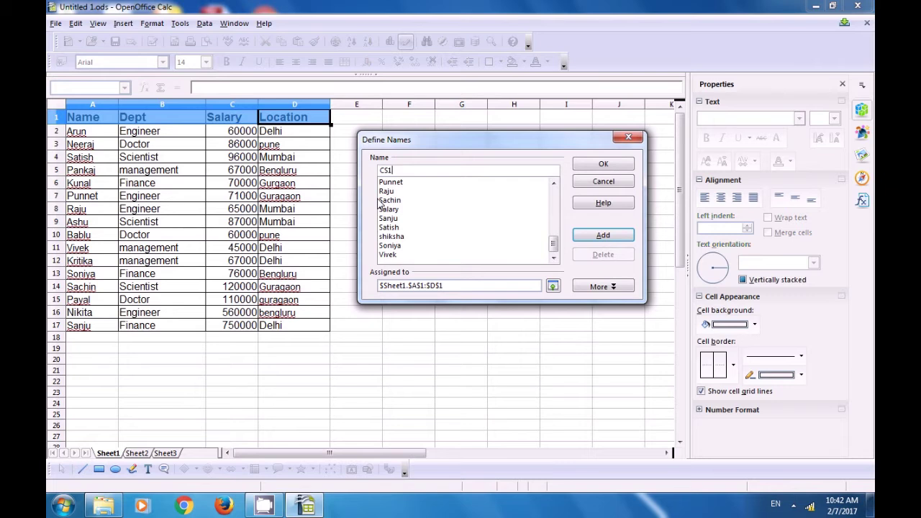
click(595, 238)
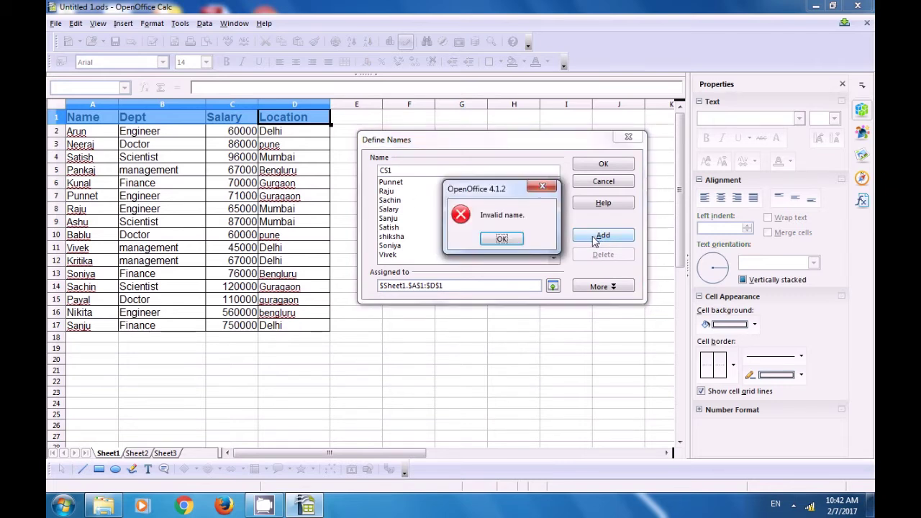
click(502, 238)
Step: Shorten the header row's name to CS, add it to the defined names, and deselect the row
click(439, 167)
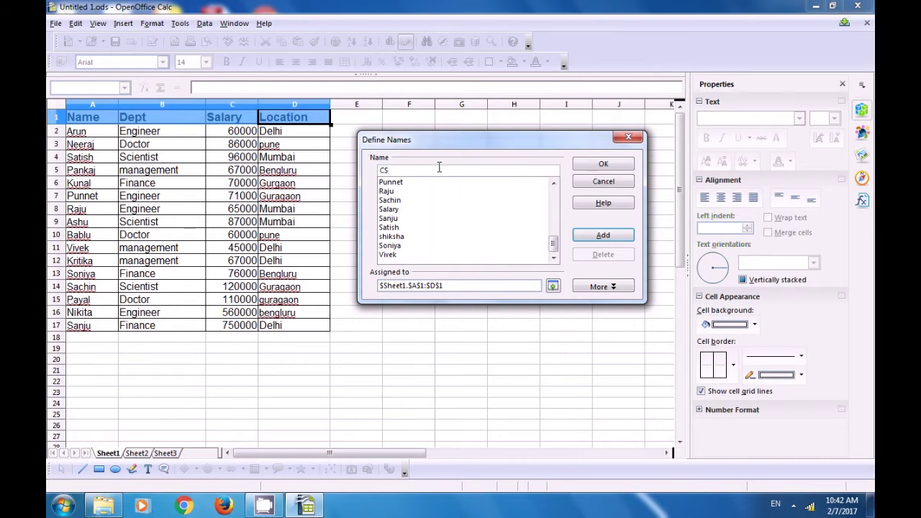
click(585, 236)
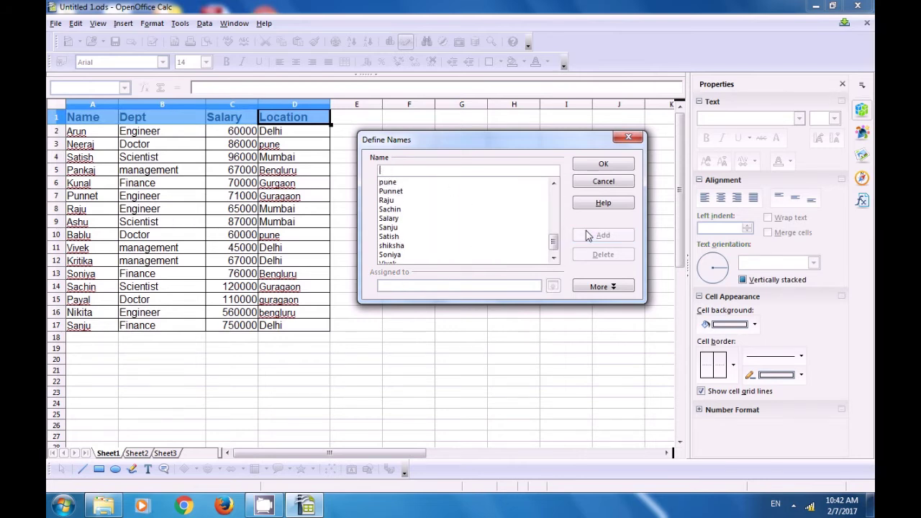
click(603, 164)
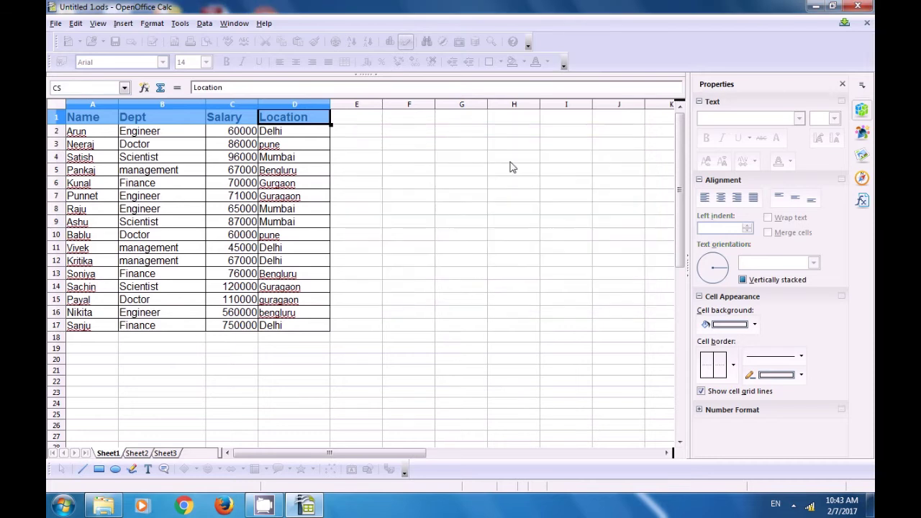
click(446, 187)
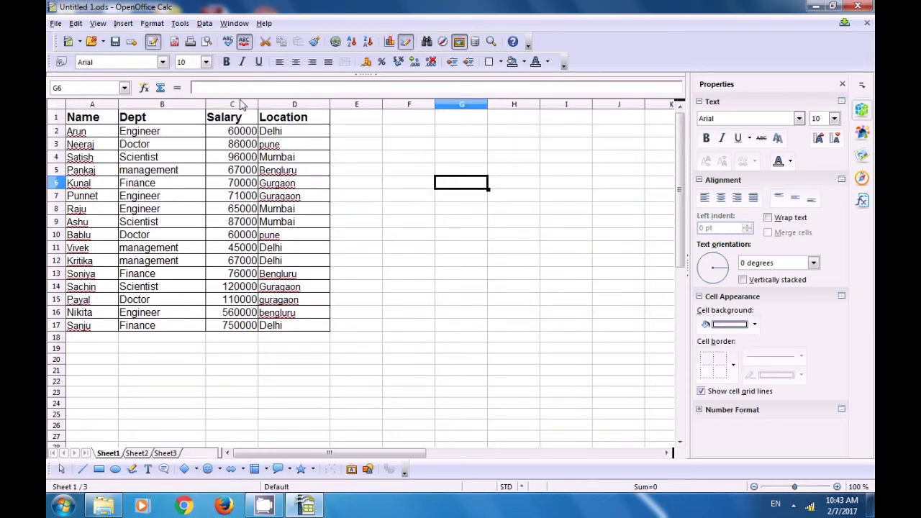
Step: Insert the defined name CS as a formula in cell F21 of Sheet2
click(141, 454)
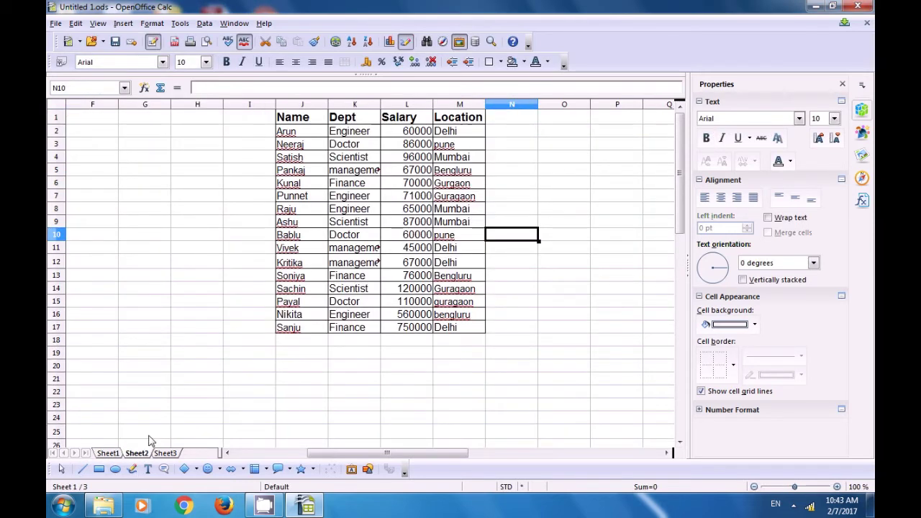
click(102, 380)
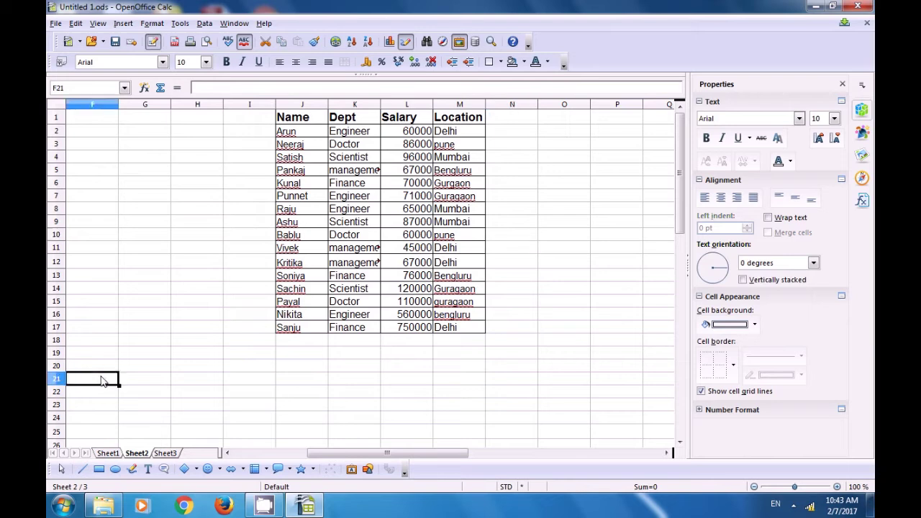
click(123, 24)
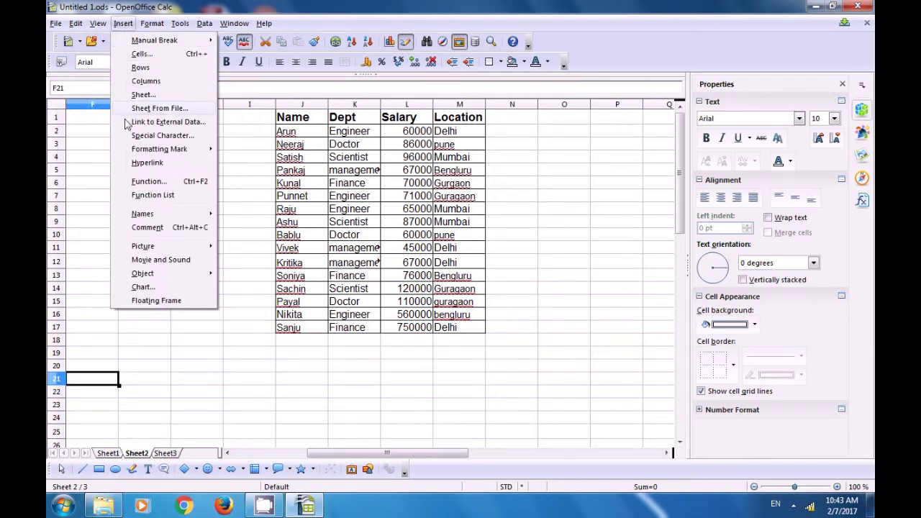
mouse_move(142, 214)
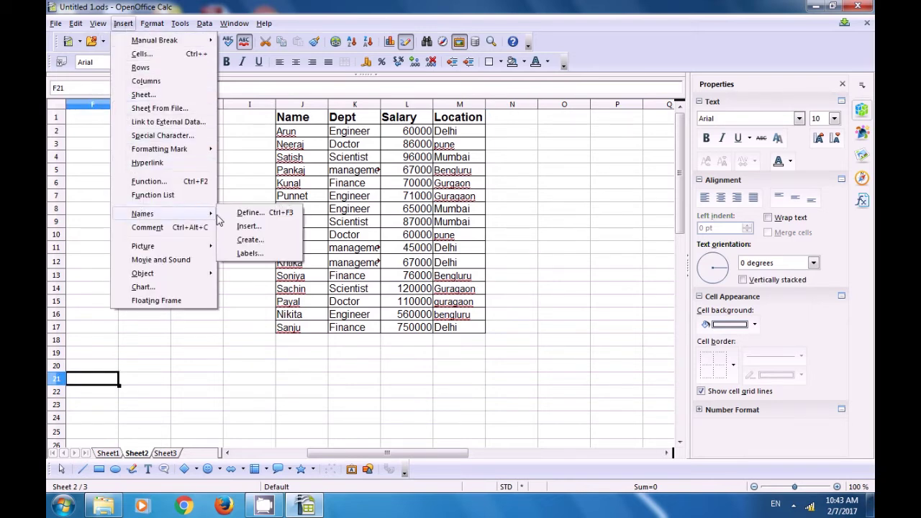
click(250, 227)
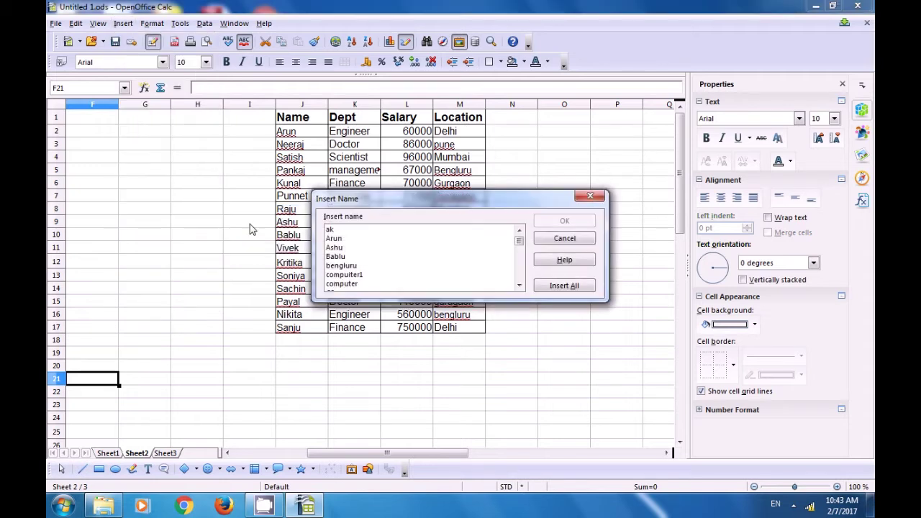
click(334, 230)
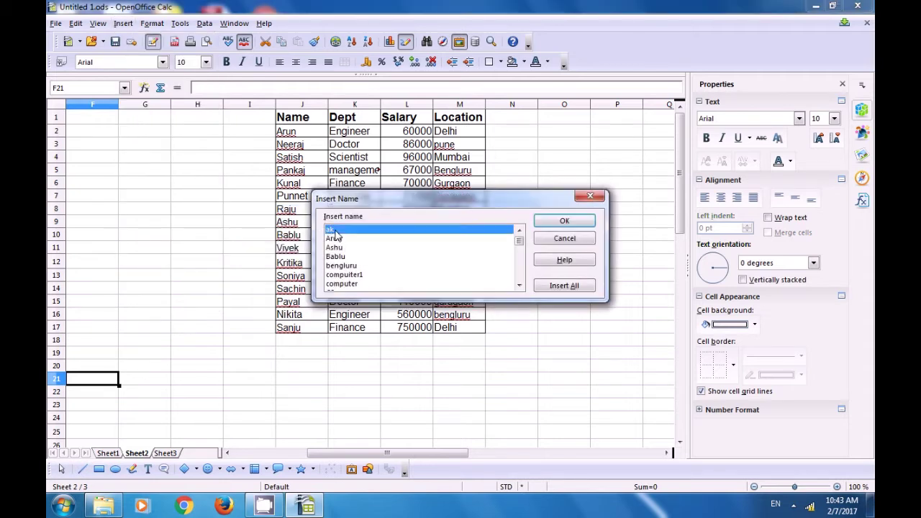
scroll(335, 233, down, 2)
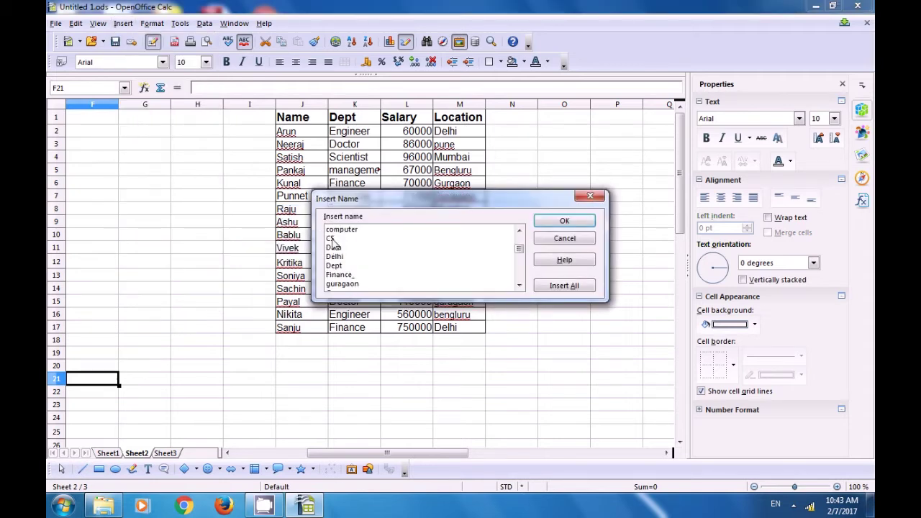
click(331, 238)
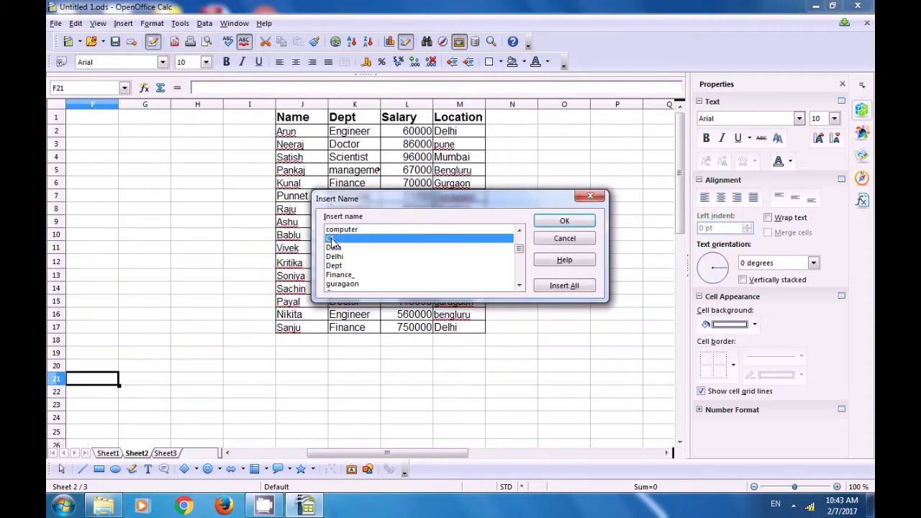
click(564, 220)
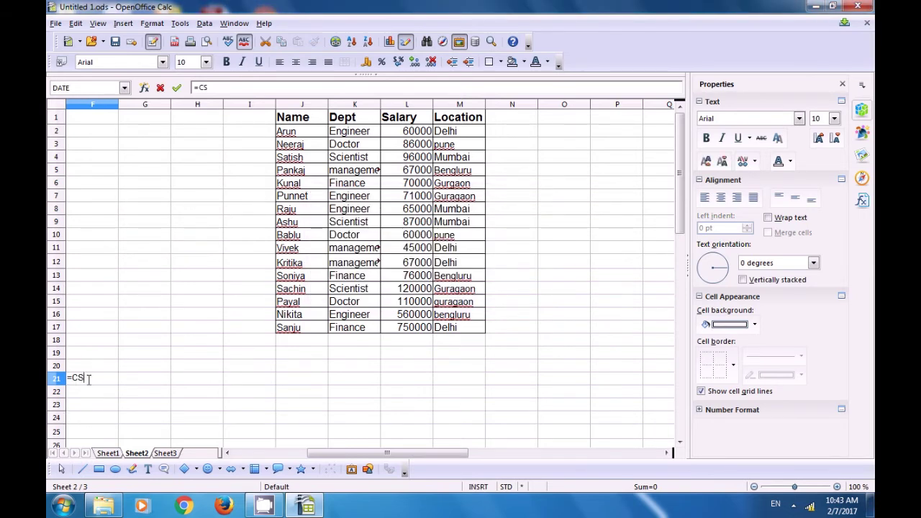
key(Return)
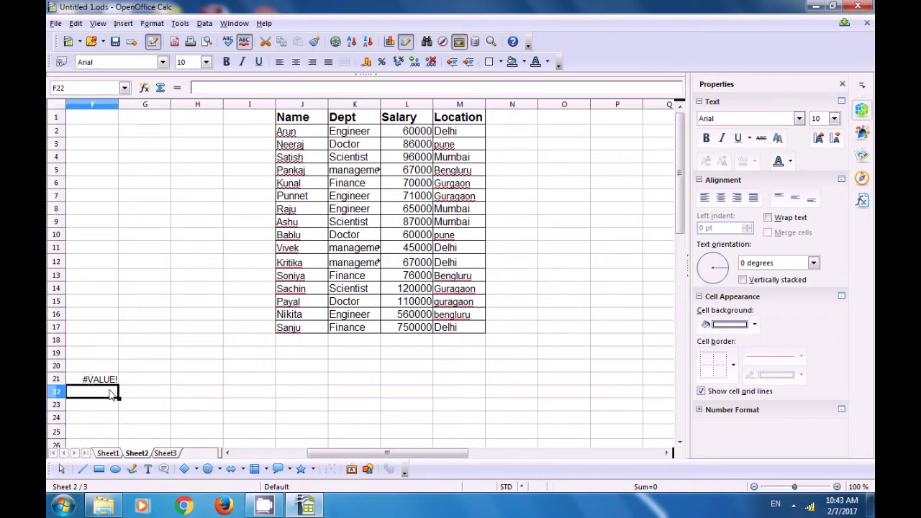
Step: Fill the CS formula from F21 across to H21
click(115, 381)
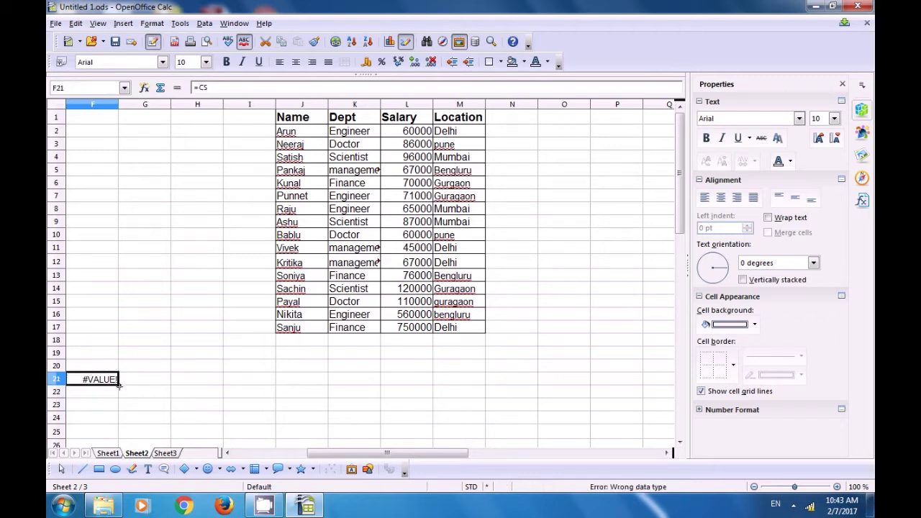
drag(119, 385, 201, 388)
click(174, 399)
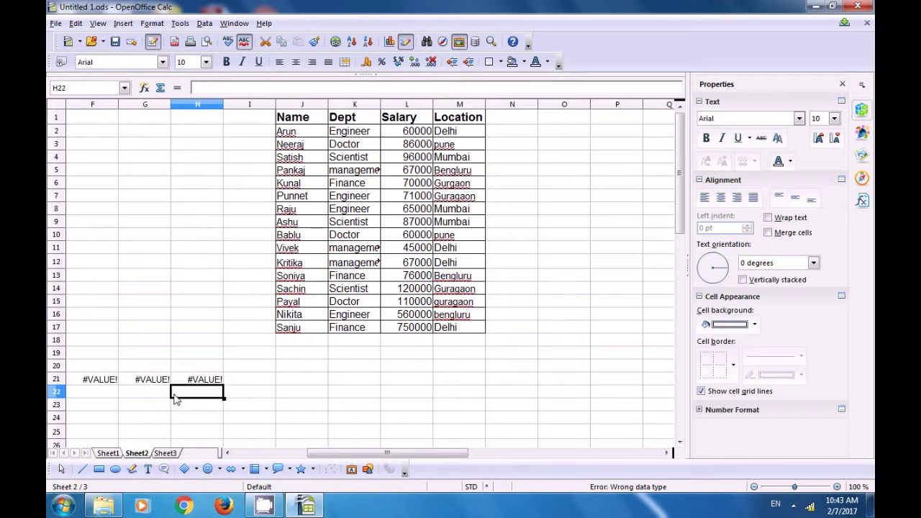
Step: Clear the CS formulas from cells F21, G21 and H21 on Sheet2
click(111, 381)
key(Delete)
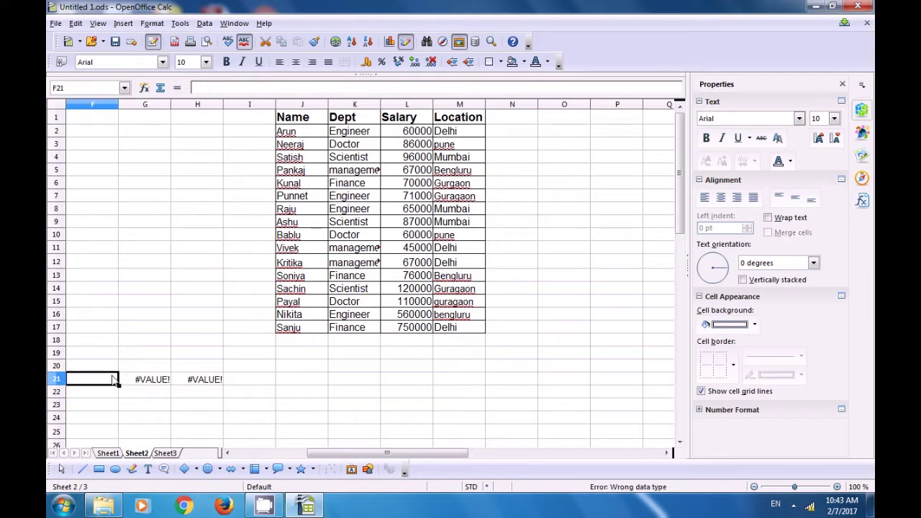
click(152, 380)
key(Delete)
click(206, 379)
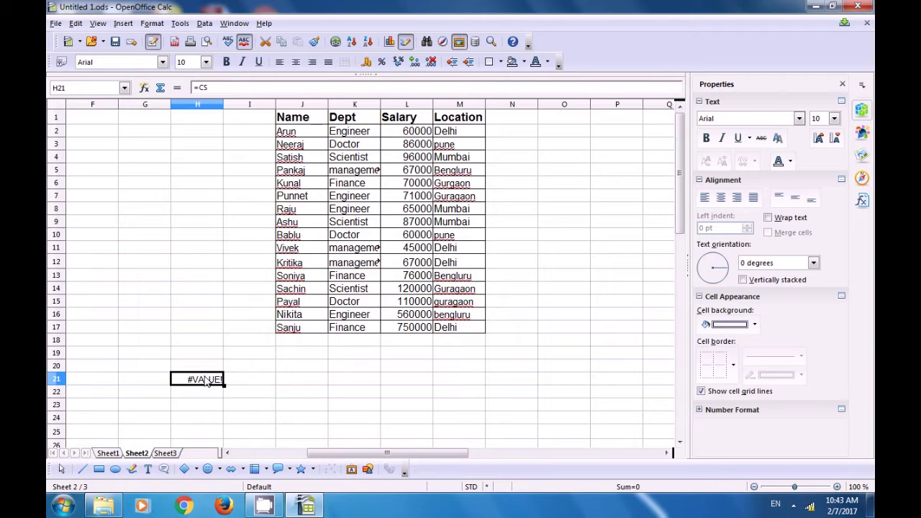
key(Delete)
click(123, 23)
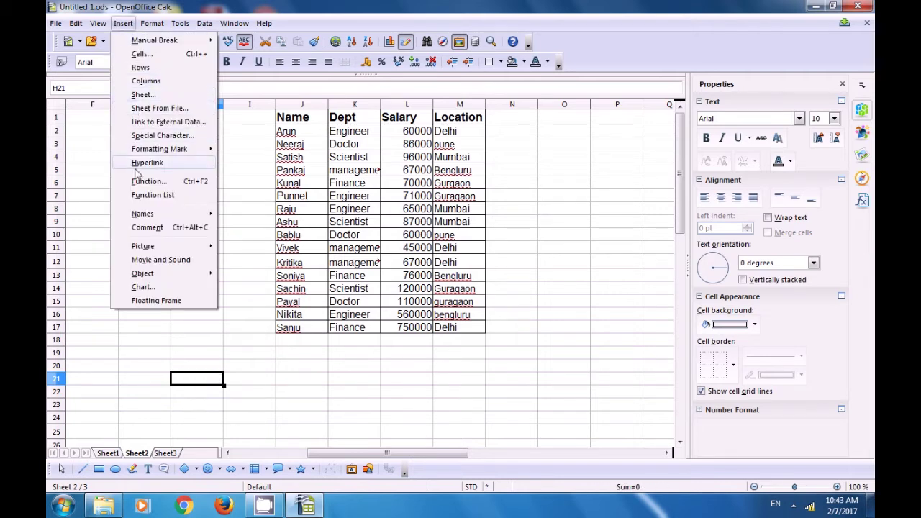
click(151, 124)
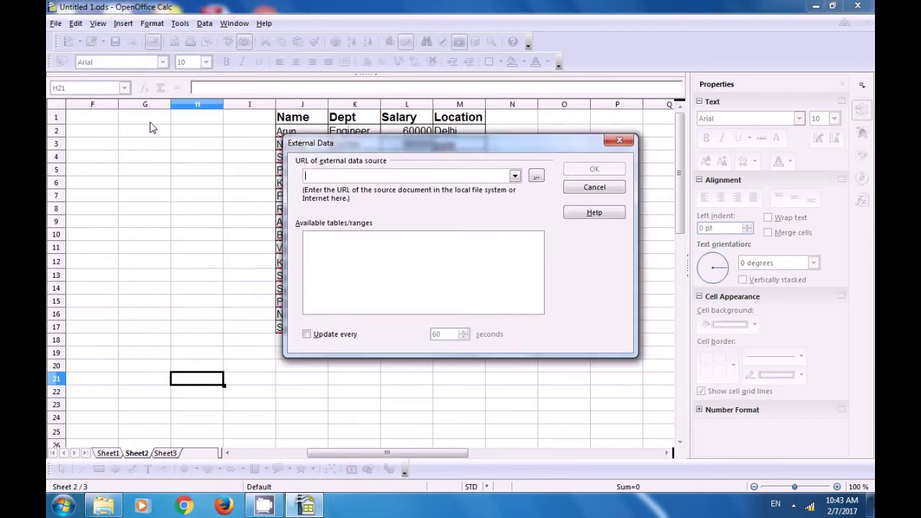
click(515, 176)
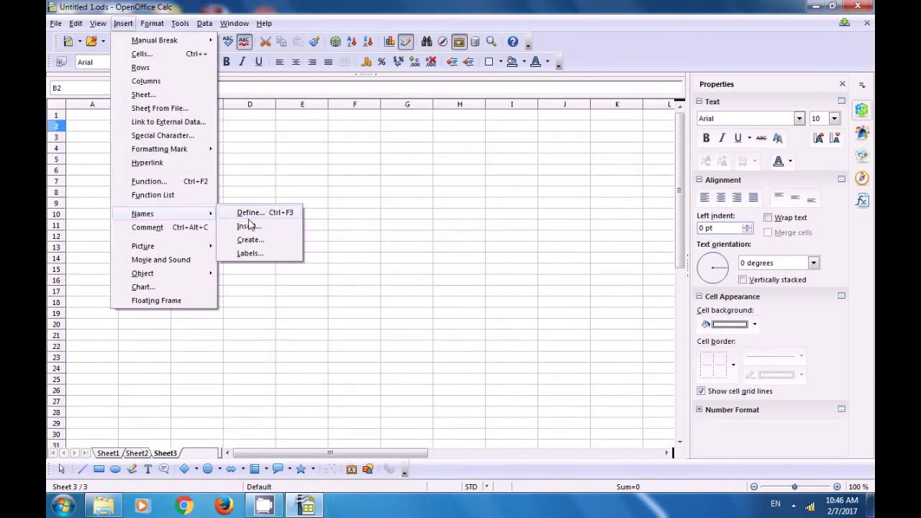
Step: Insert the defined name of the employee in row 12 of the table as a formula in cell B2 of Sheet3
click(249, 227)
scroll(346, 243, down, 2)
scroll(346, 243, down, 6)
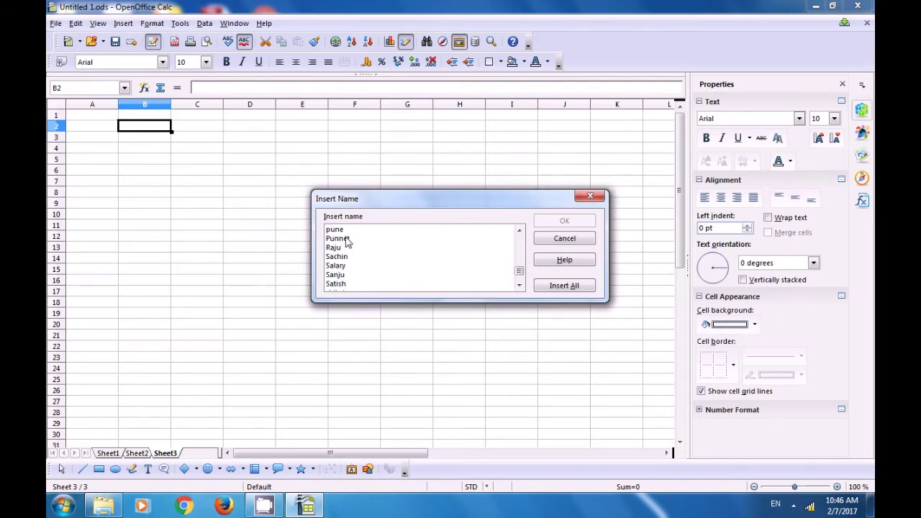
scroll(333, 251, up, 4)
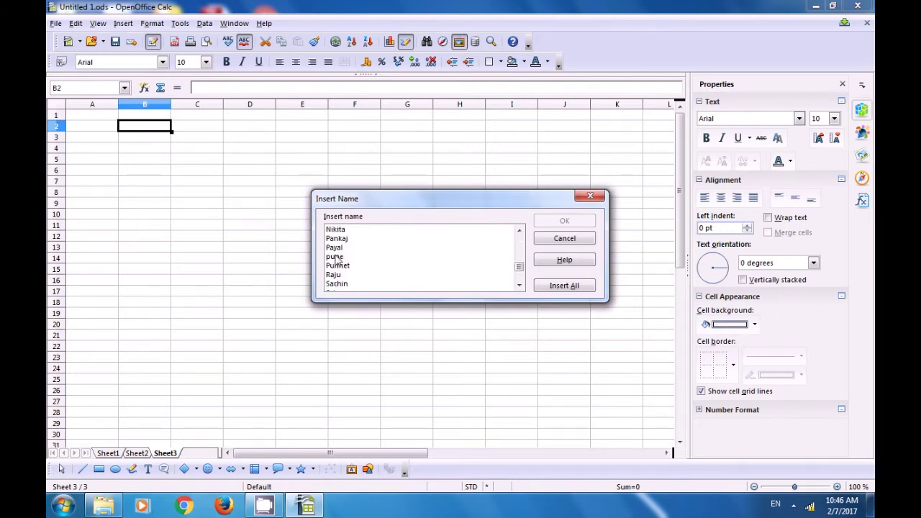
scroll(336, 258, up, 4)
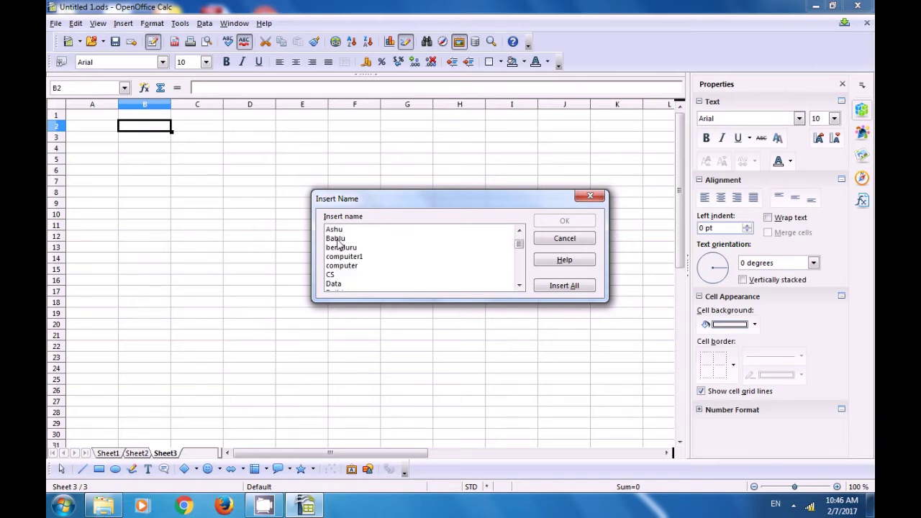
scroll(341, 250, down, 1)
scroll(342, 252, down, 2)
scroll(343, 258, down, 1)
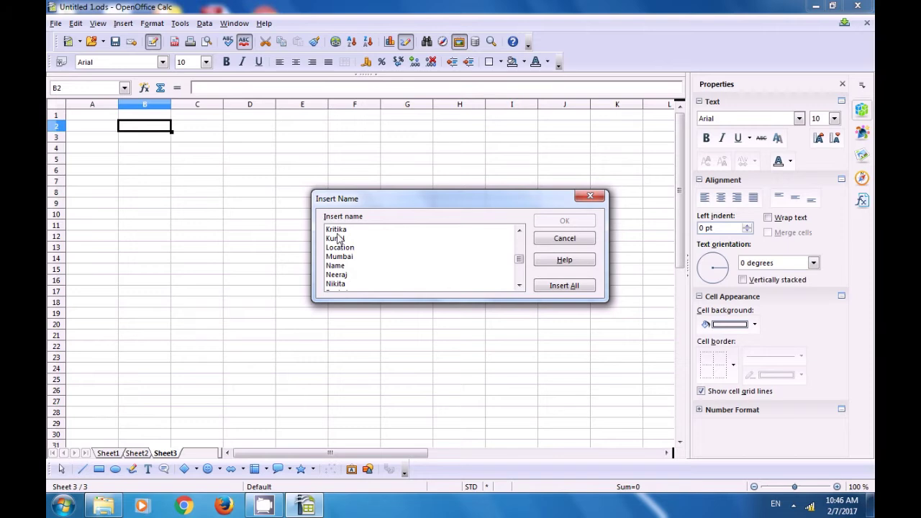
click(340, 230)
click(564, 222)
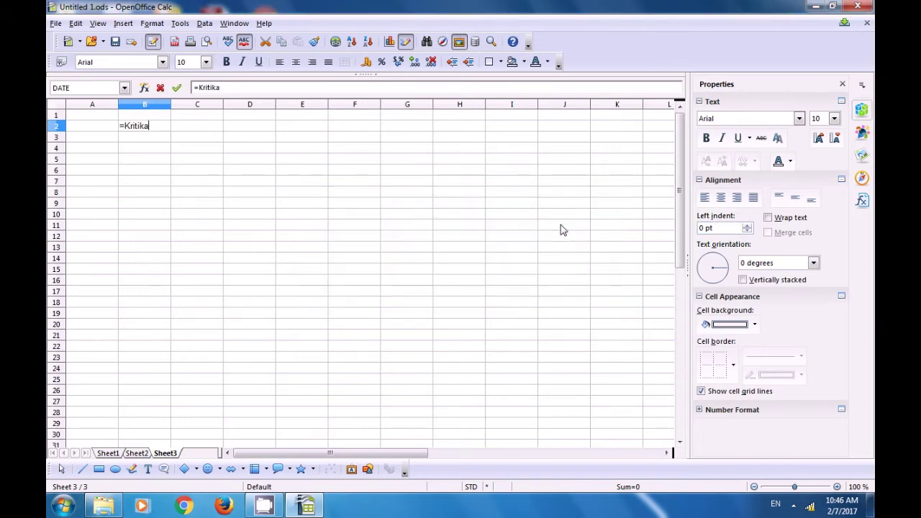
key(Return)
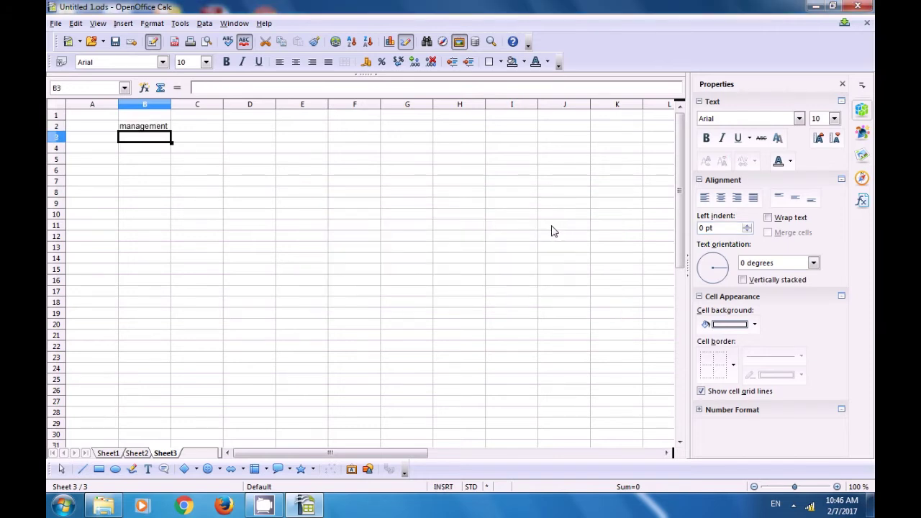
Step: Fill the inserted employee-name formula from B2 across to C2
click(159, 128)
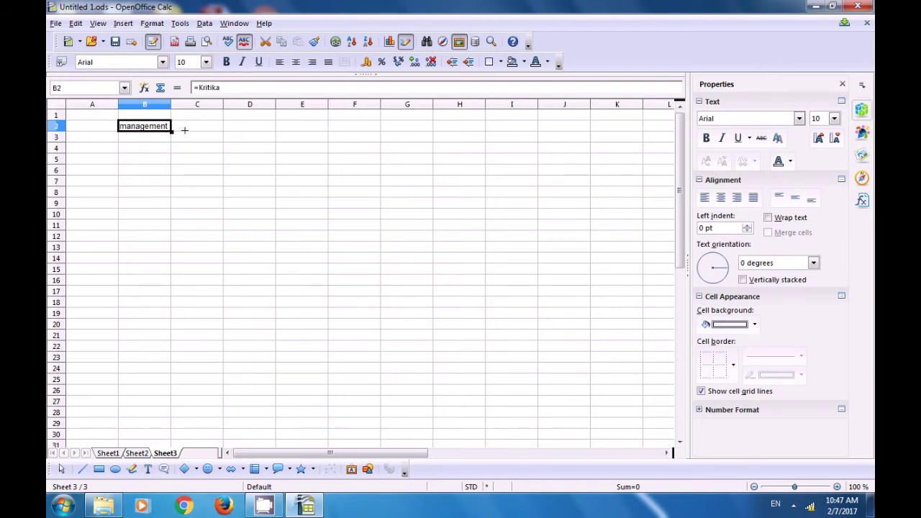
drag(187, 128, 209, 141)
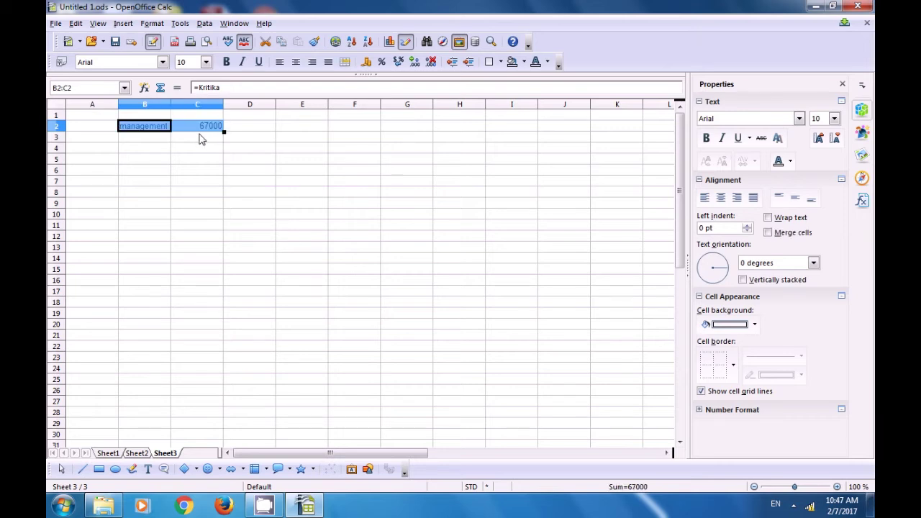
Step: Extend the inserted name formula on Sheet3 across to D2 and fill it down through row 14
click(209, 128)
drag(224, 131, 272, 133)
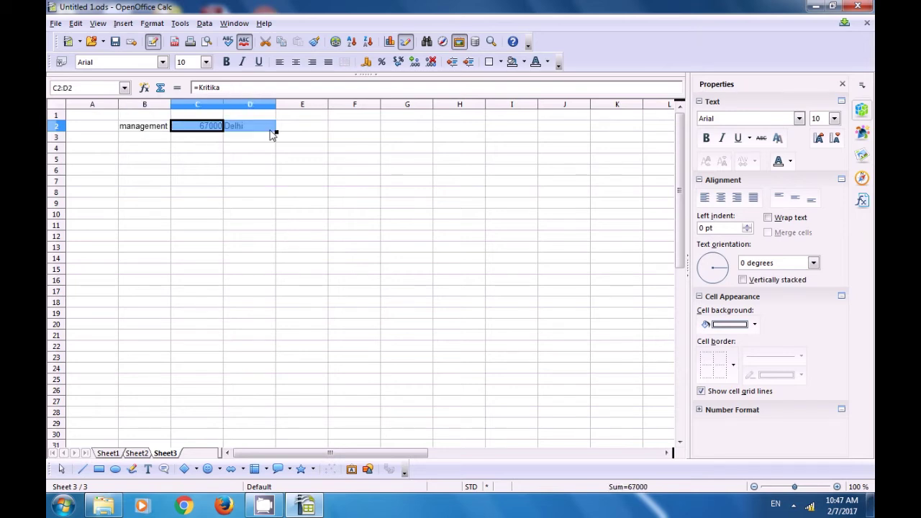
click(155, 130)
drag(159, 130, 283, 271)
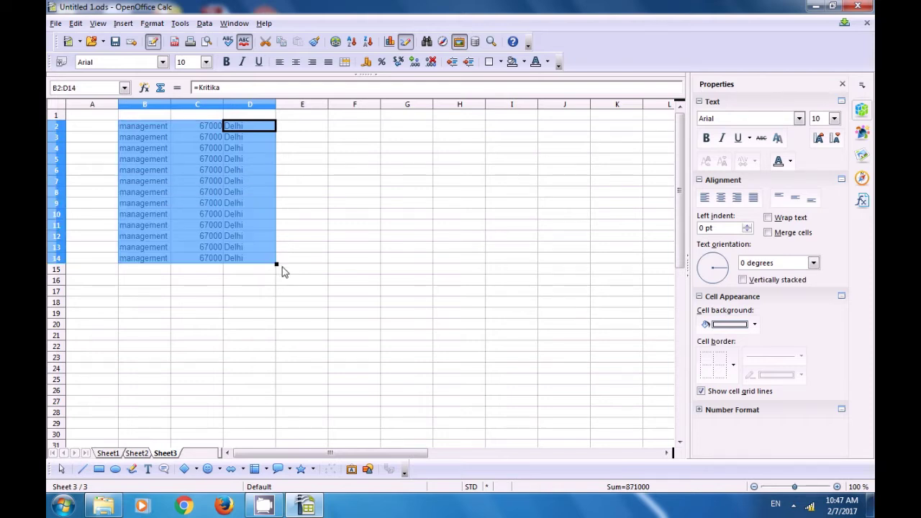
click(362, 228)
click(252, 151)
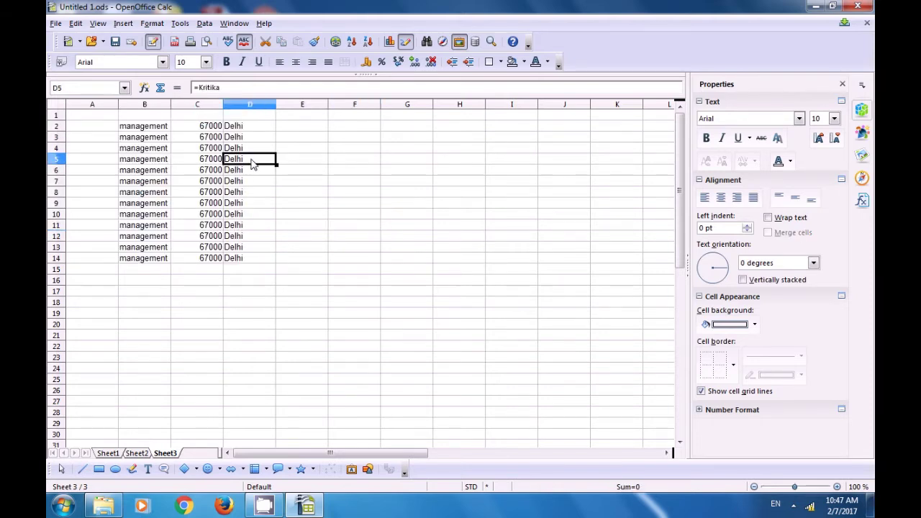
click(302, 148)
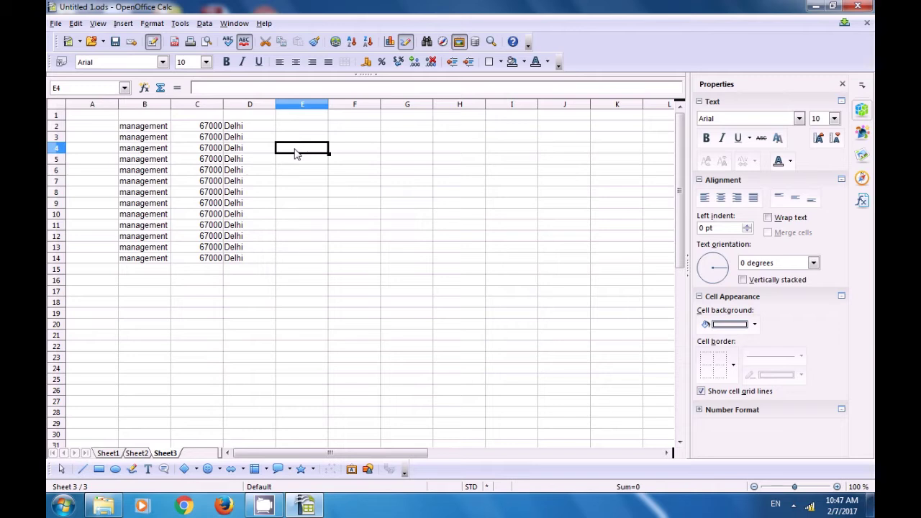
Step: Define the whole employee table A1:D17 on Sheet1 as a label range containing row labels
click(109, 453)
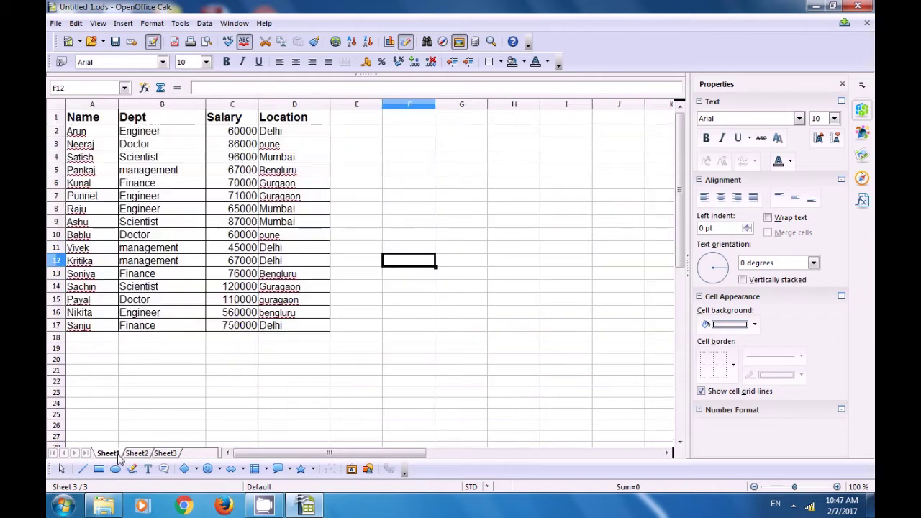
drag(82, 118, 90, 325)
drag(151, 336, 290, 328)
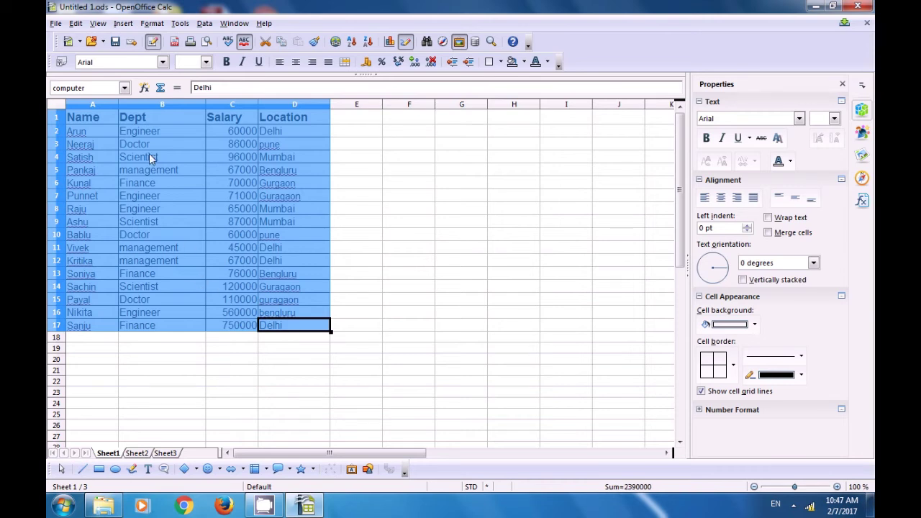
click(123, 23)
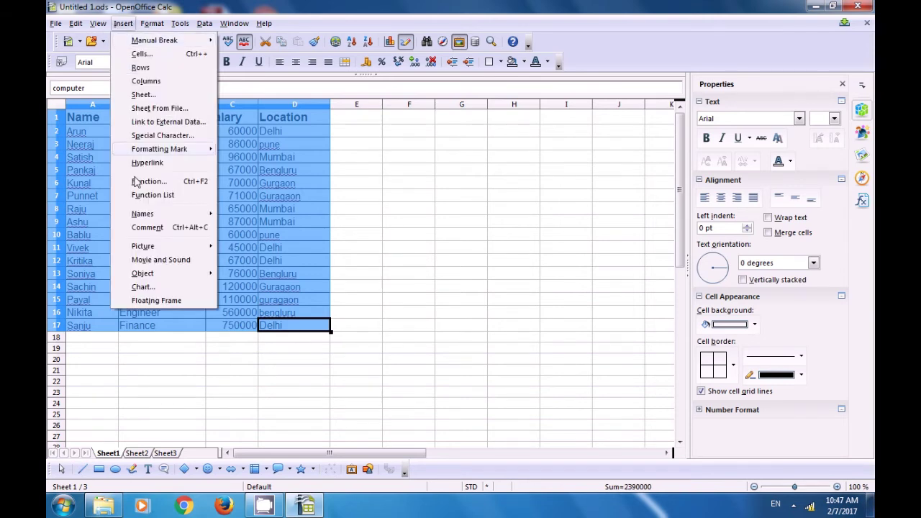
mouse_move(154, 216)
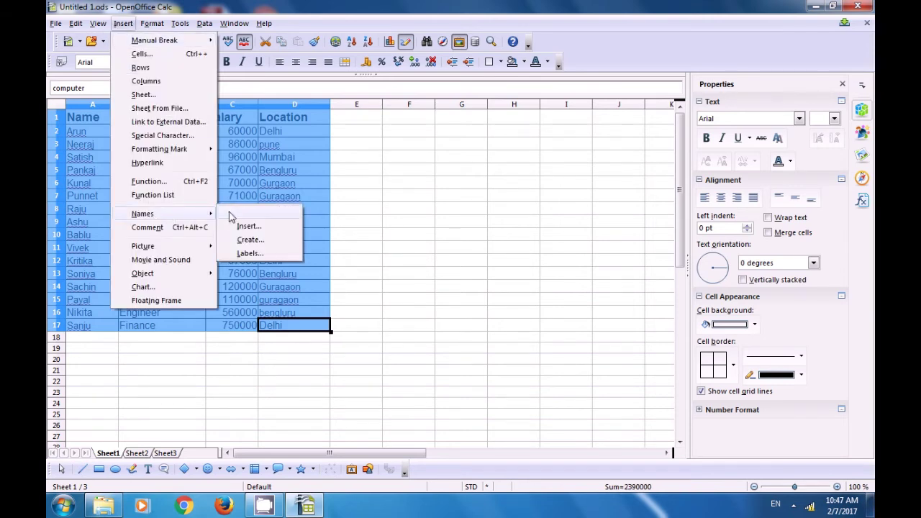
click(238, 253)
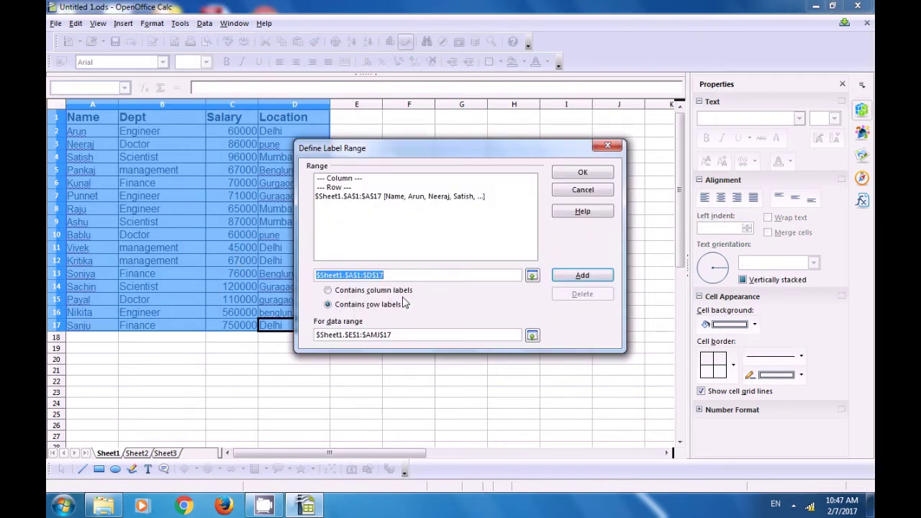
click(328, 291)
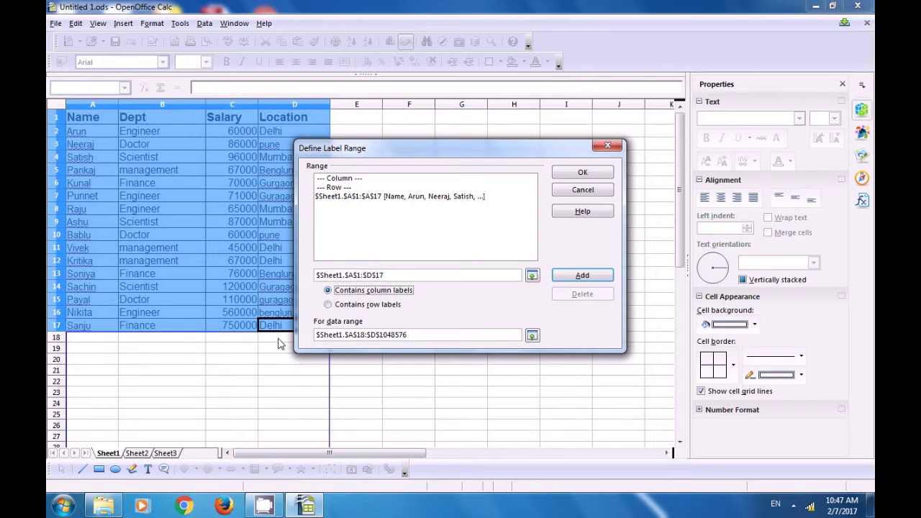
click(327, 306)
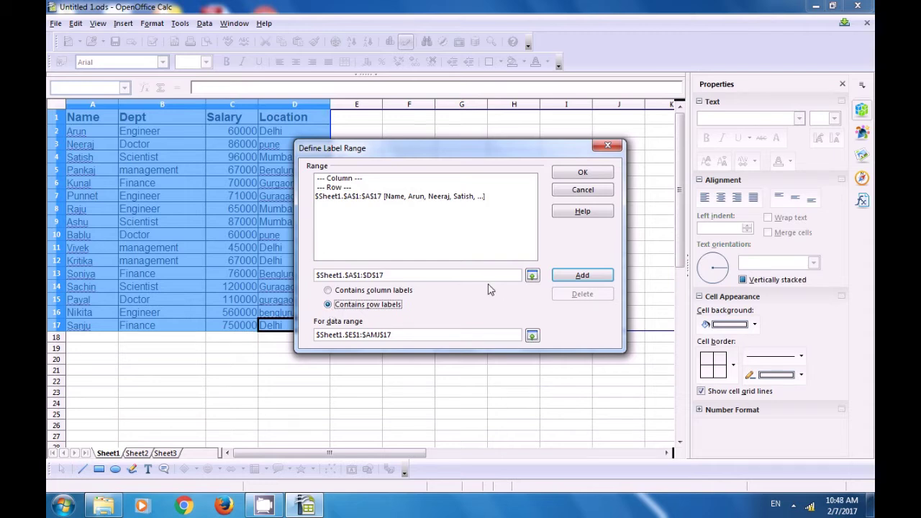
click(580, 277)
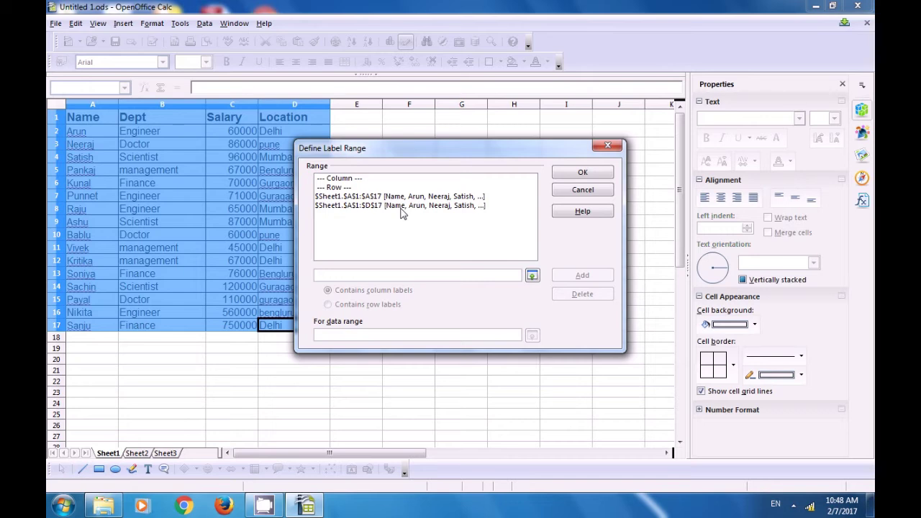
click(576, 176)
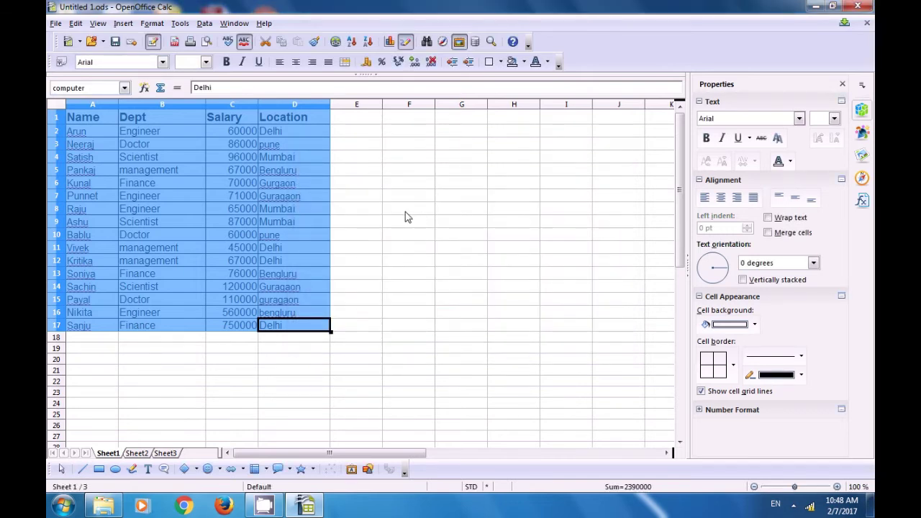
click(405, 212)
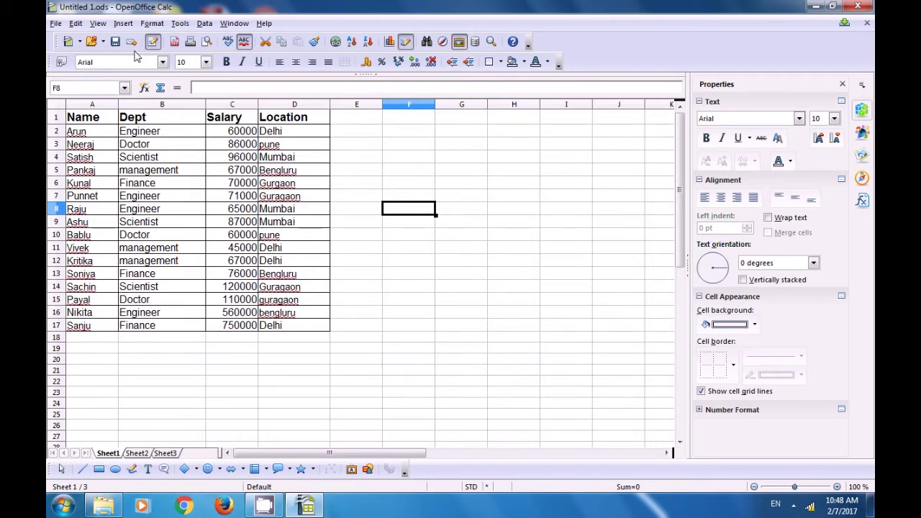
click(170, 454)
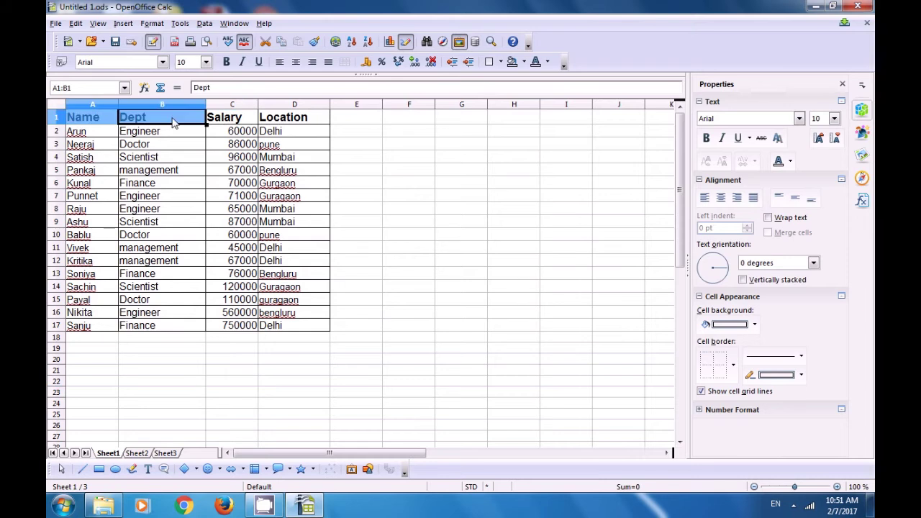
Step: Insert the comment "location" on the Location header in cell D1 and set it to stay shown
drag(176, 123, 292, 124)
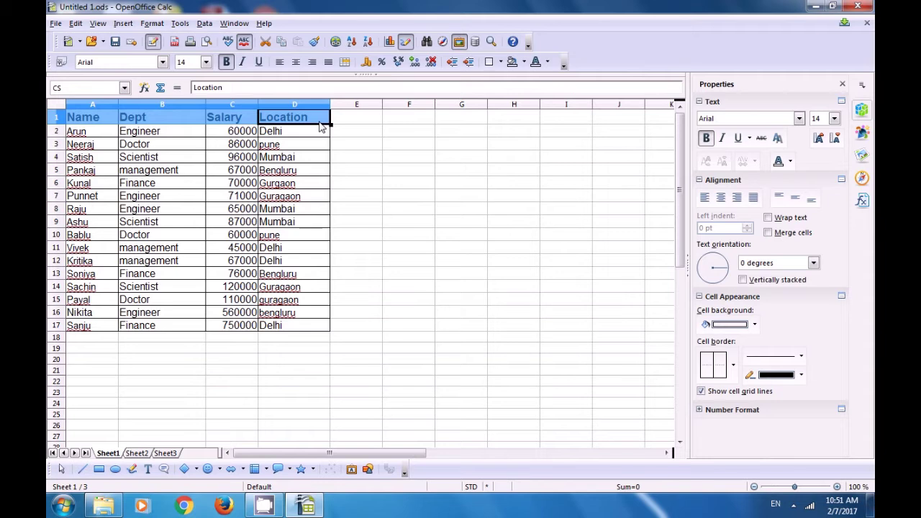
click(124, 25)
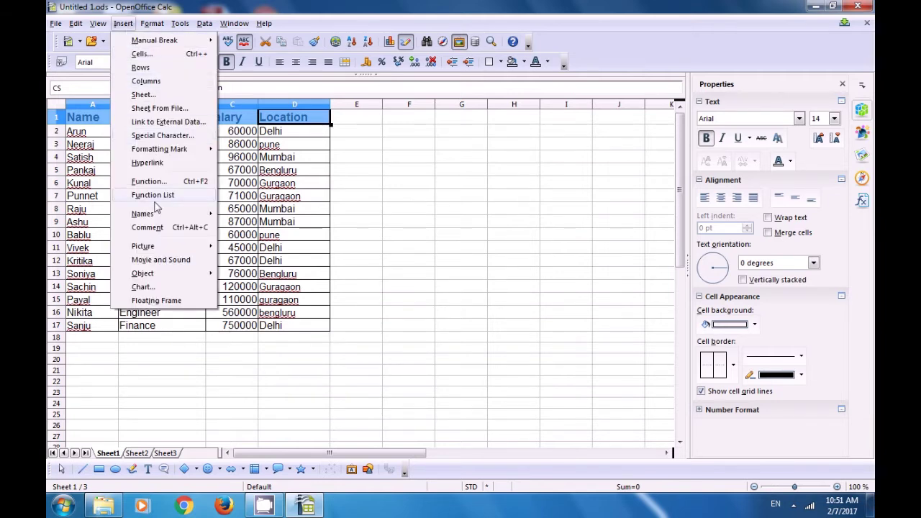
click(148, 227)
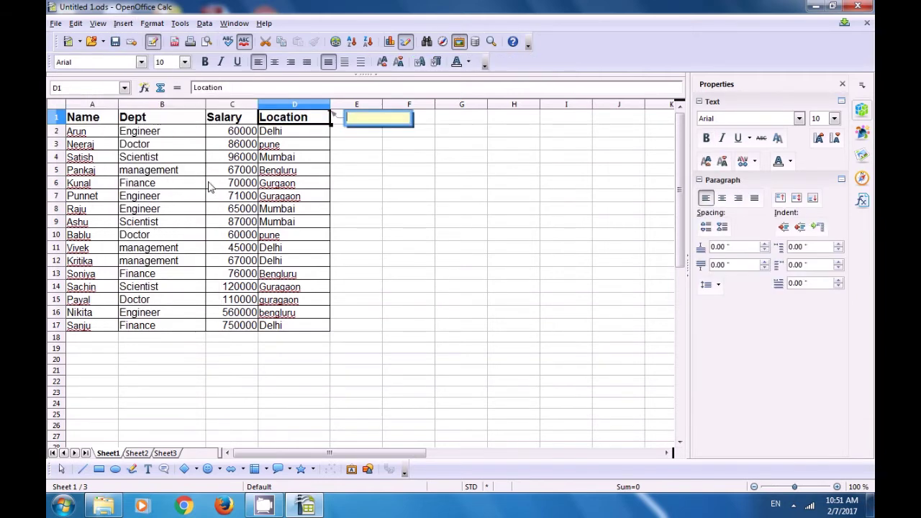
click(359, 117)
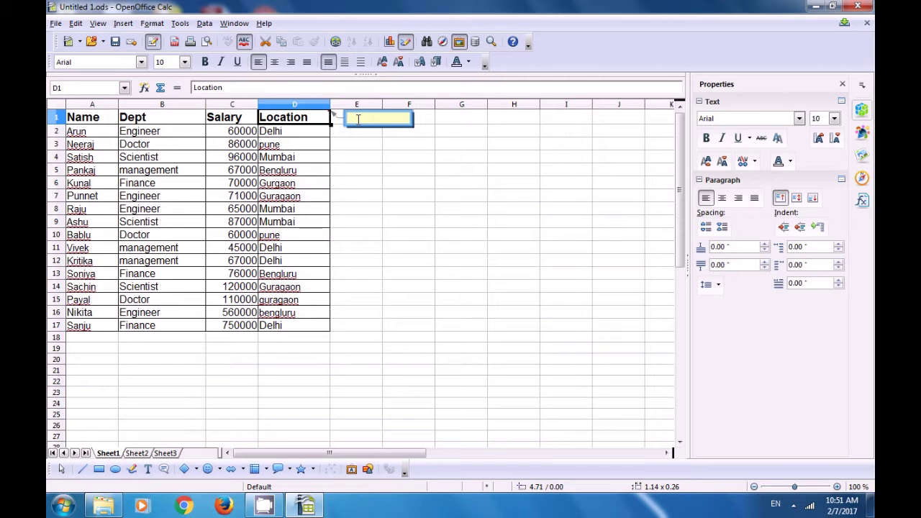
text(location)
click(367, 169)
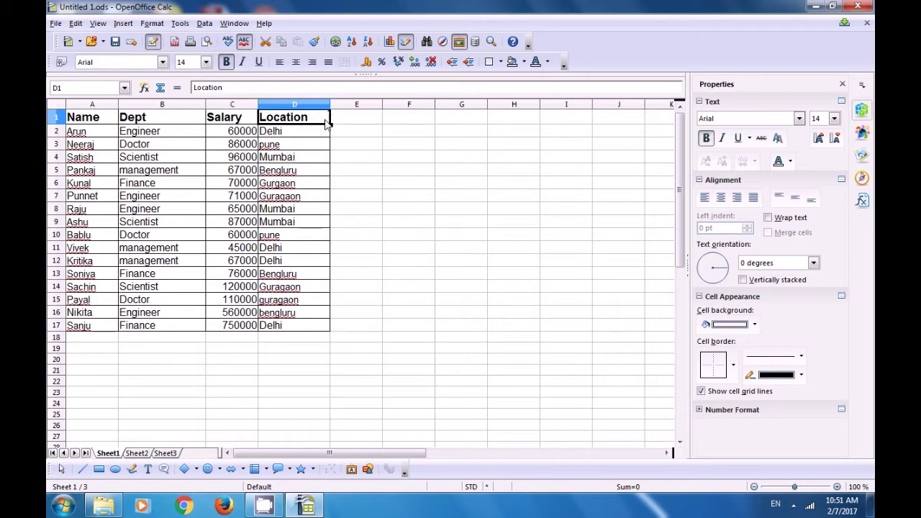
right_click(316, 119)
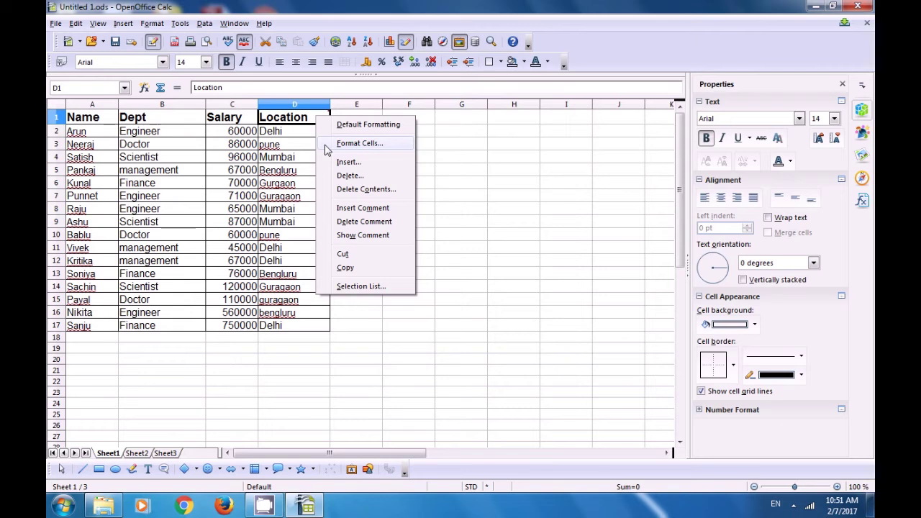
click(354, 235)
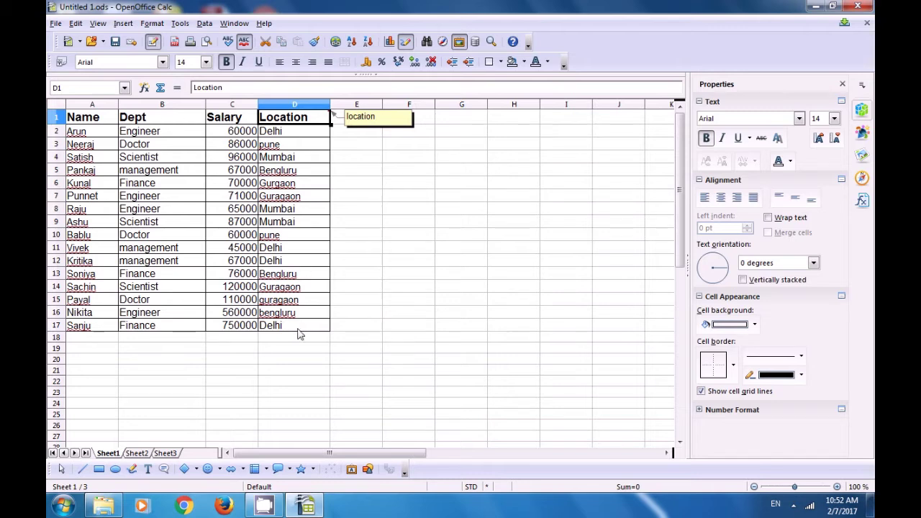
Step: Insert the comment "Computer shiksha" on cell A17 and set it to stay shown
click(81, 328)
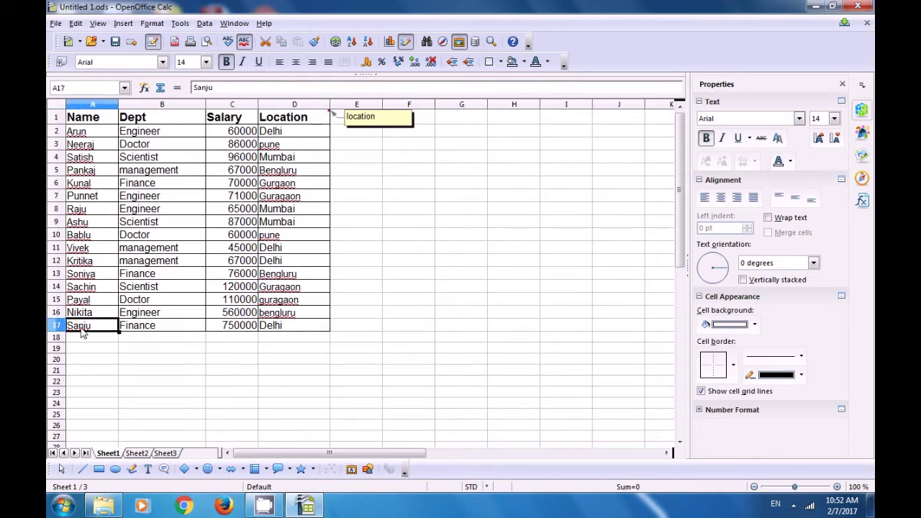
click(123, 23)
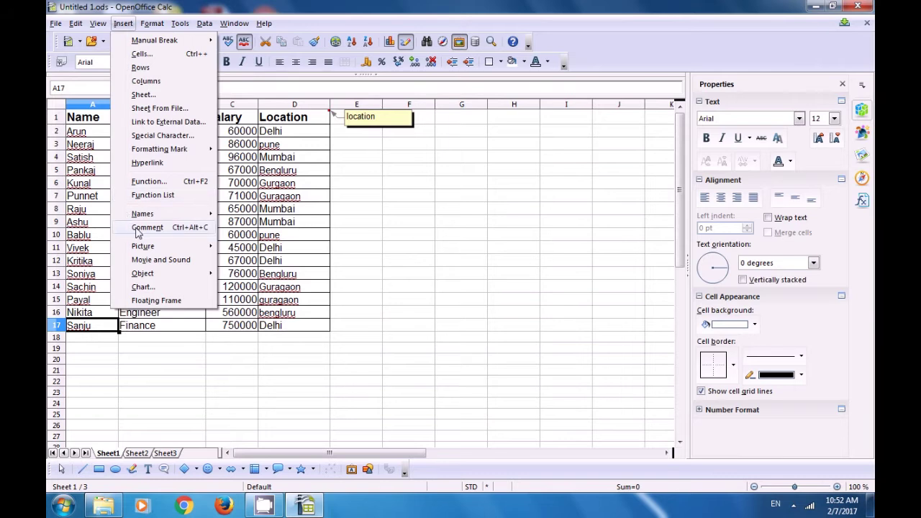
click(140, 227)
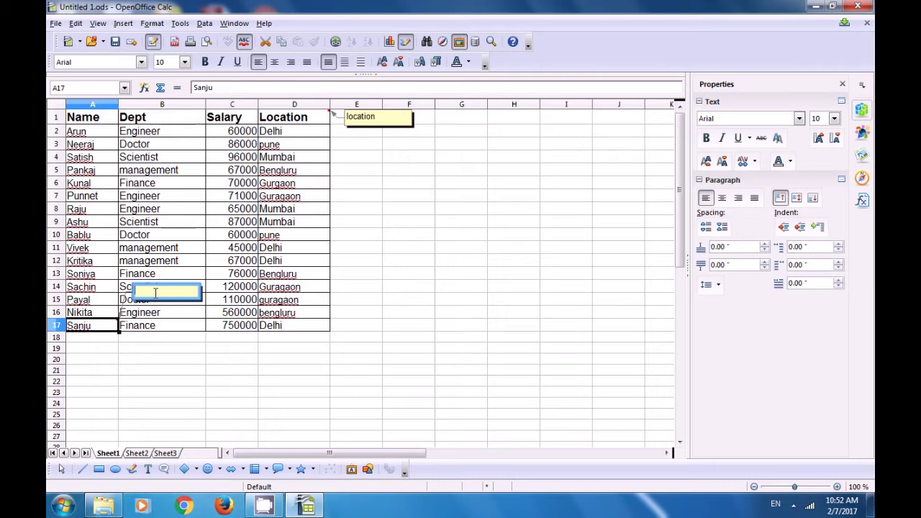
text(f)
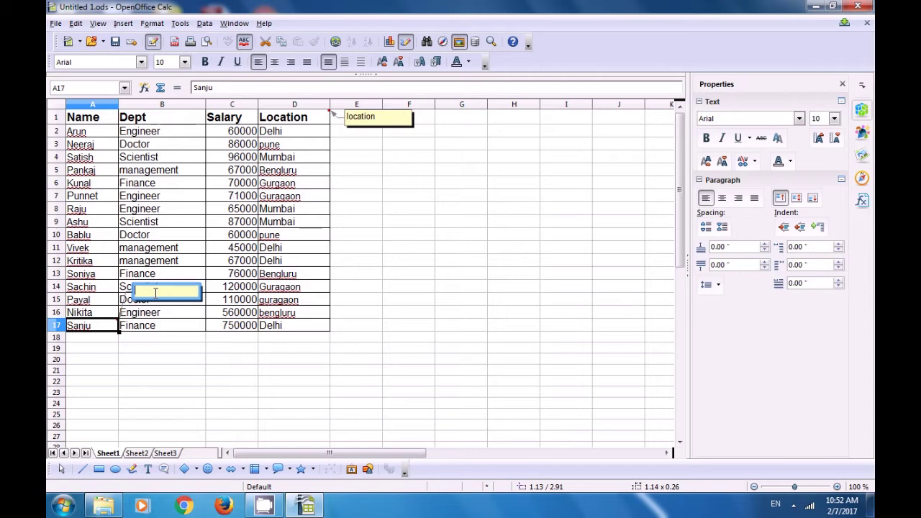
text(computer shiksha)
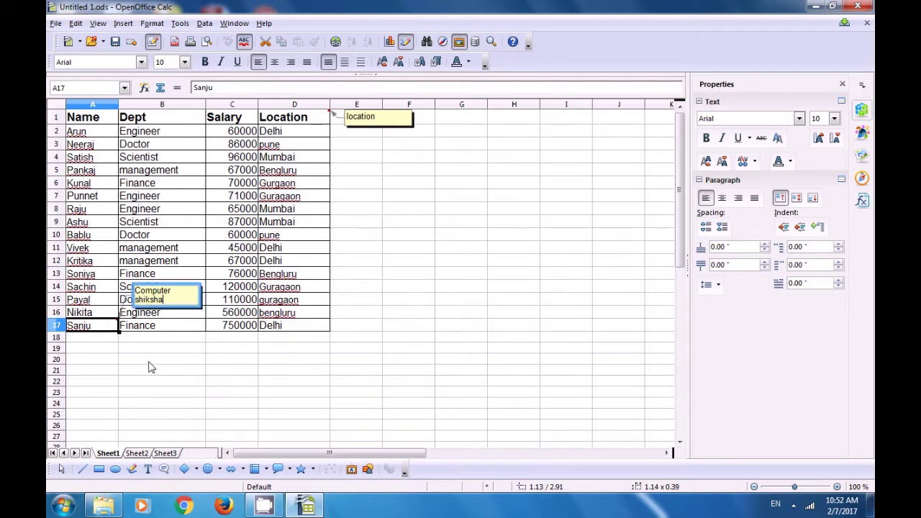
key(Escape)
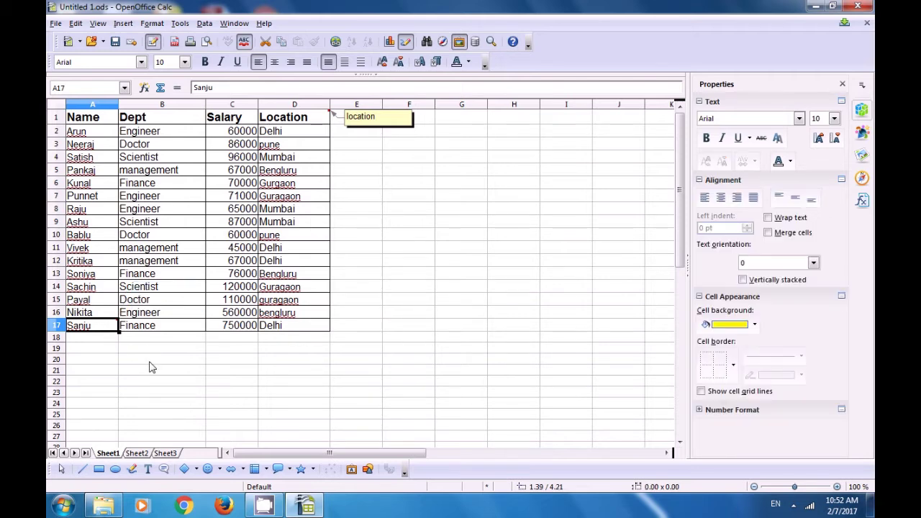
right_click(118, 328)
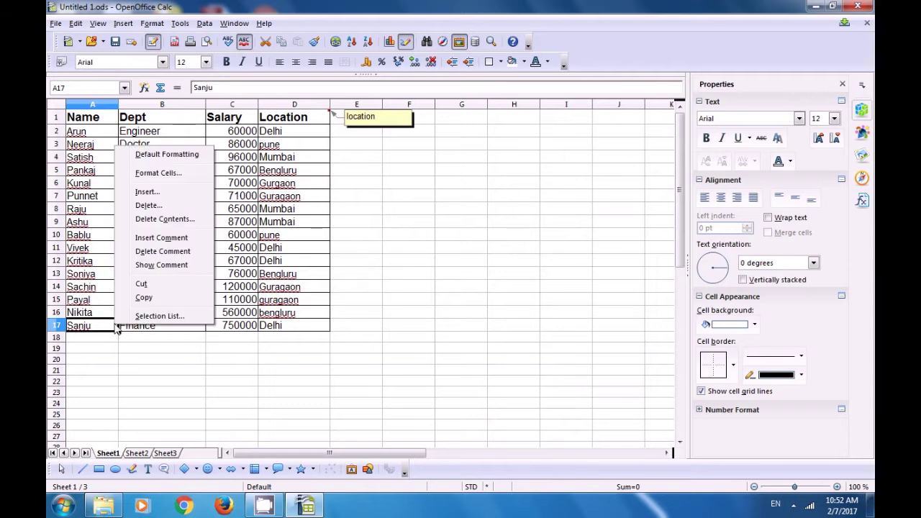
click(155, 265)
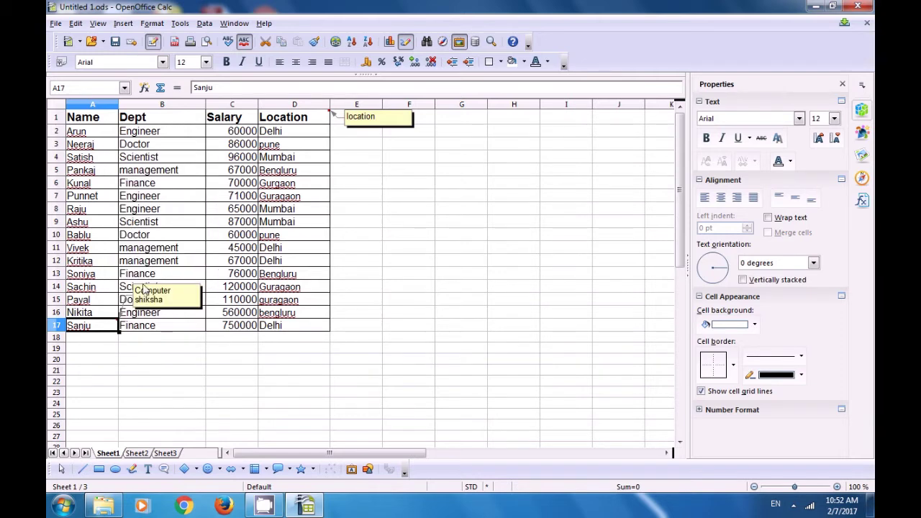
click(149, 362)
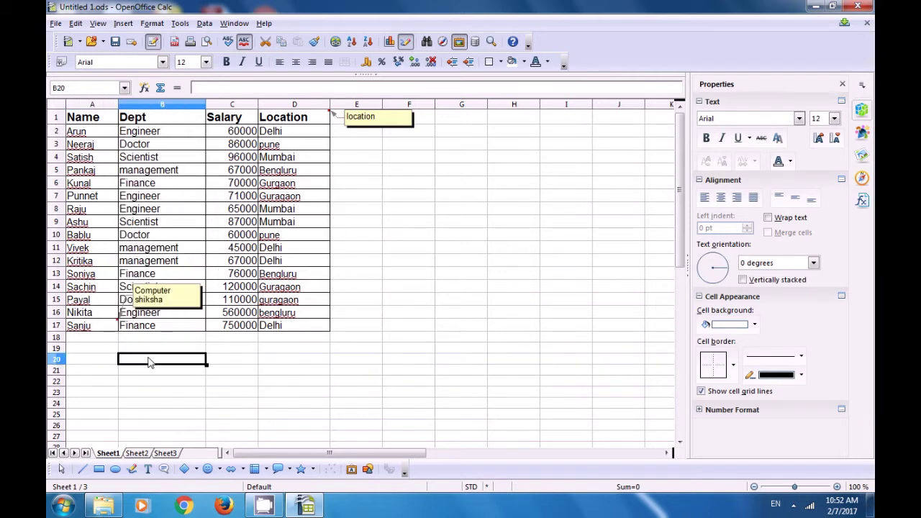
Step: Replace the comment on the Location header in cell D1 with "cs"
click(369, 121)
click(96, 326)
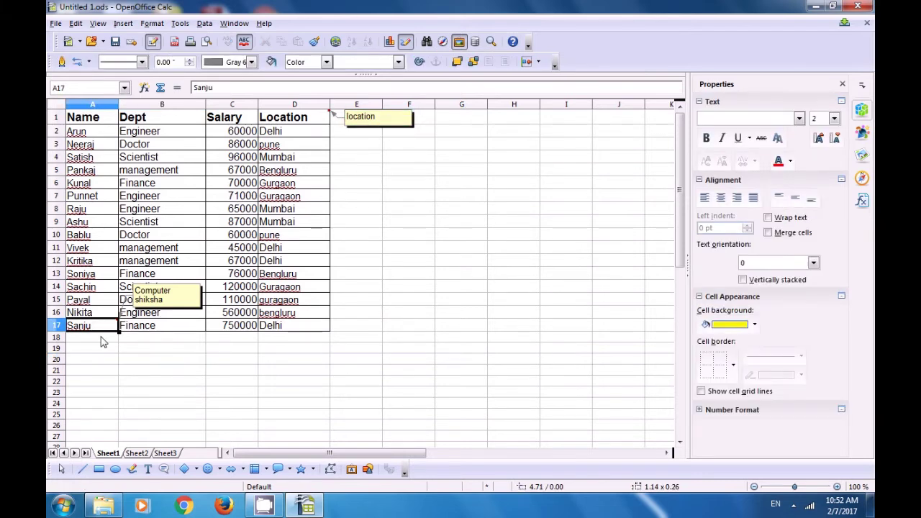
click(309, 121)
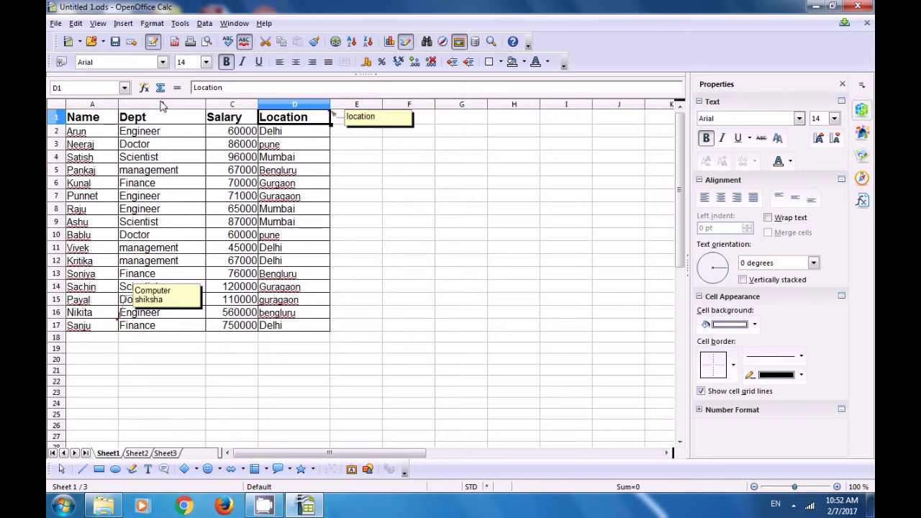
click(124, 24)
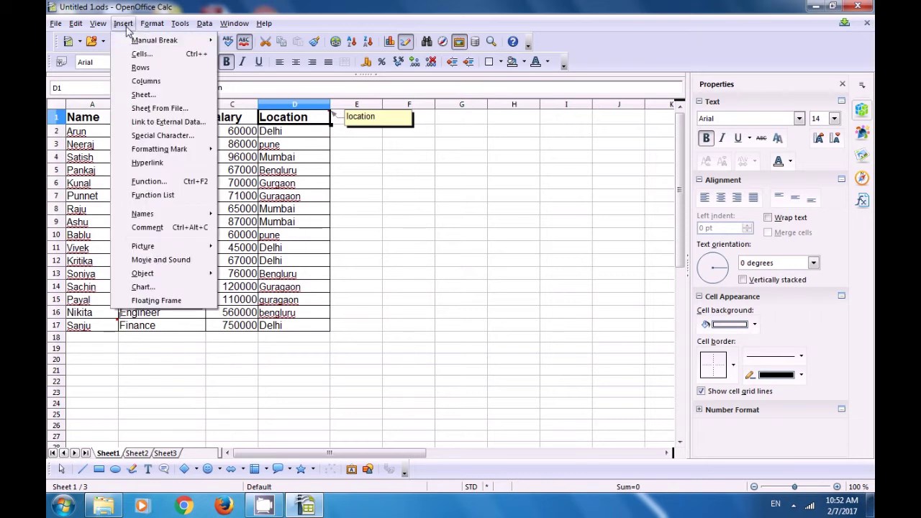
click(173, 227)
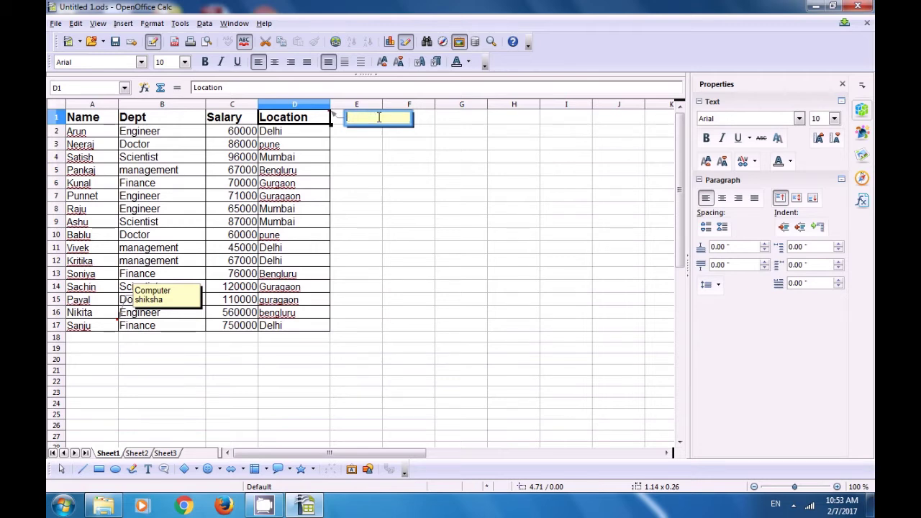
text(cs)
key(Escape)
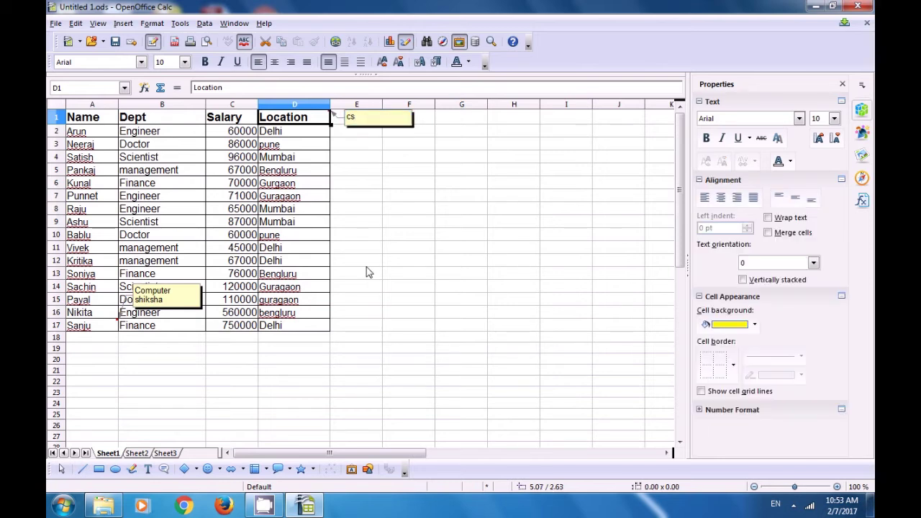
Step: Delete the comments from the Location header in cell D1 and from cell A17
right_click(283, 116)
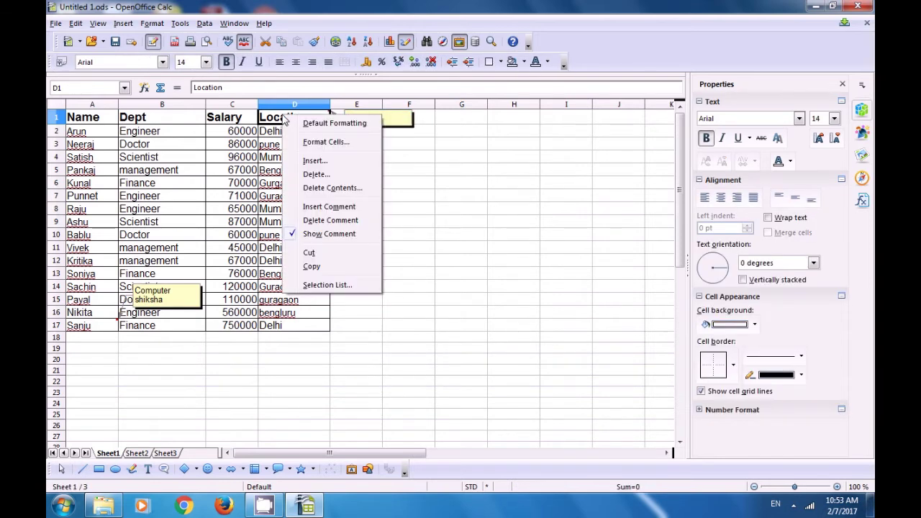
click(330, 225)
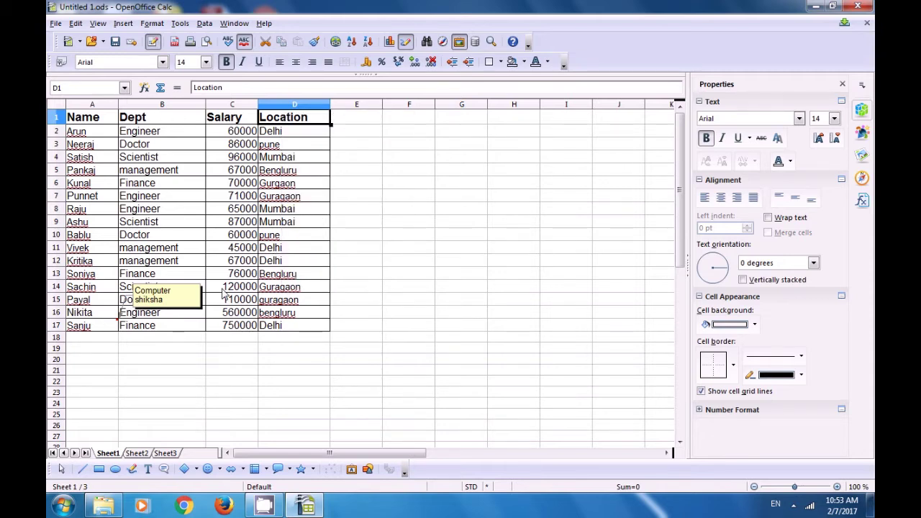
click(98, 328)
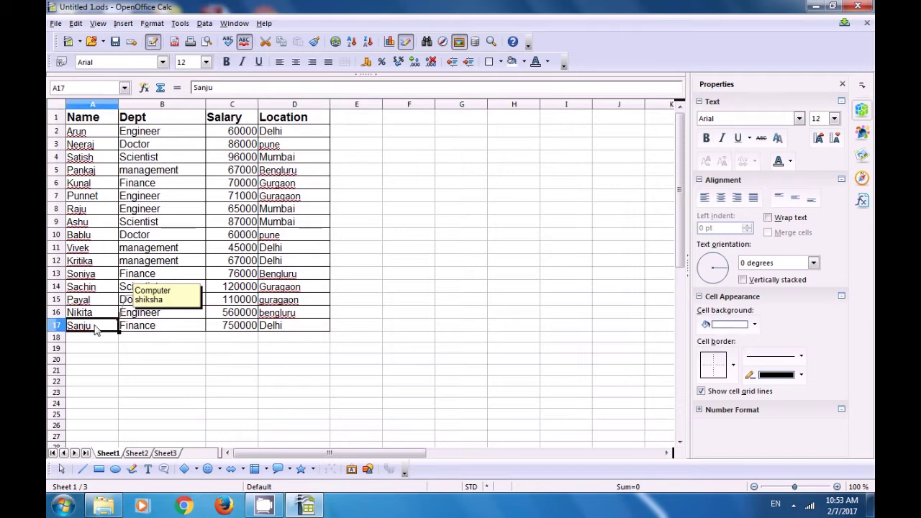
right_click(99, 328)
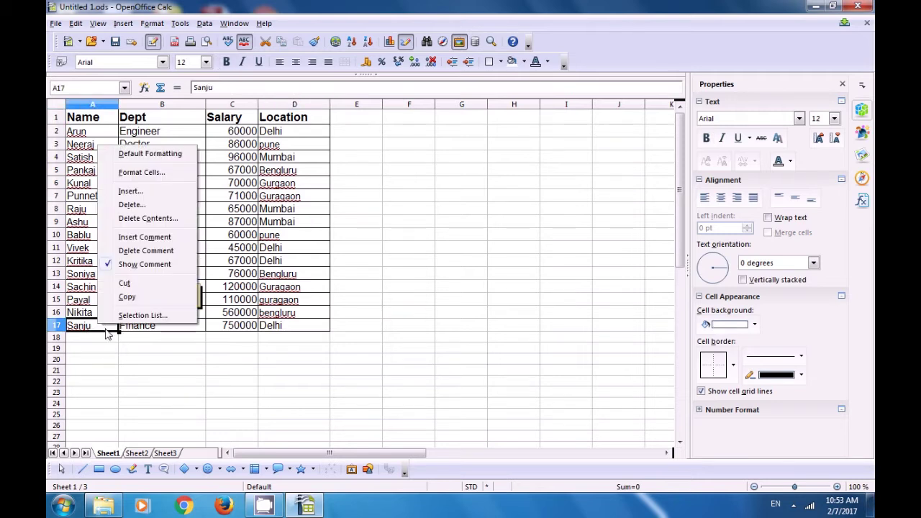
click(130, 251)
click(159, 351)
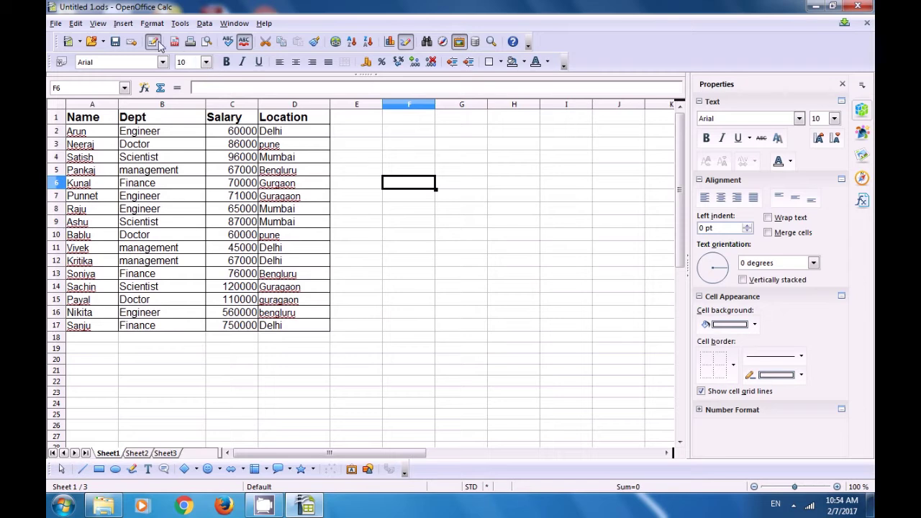
Step: Insert the Desert picture from the Sample Pictures folder at cell F6 of Sheet1
click(123, 23)
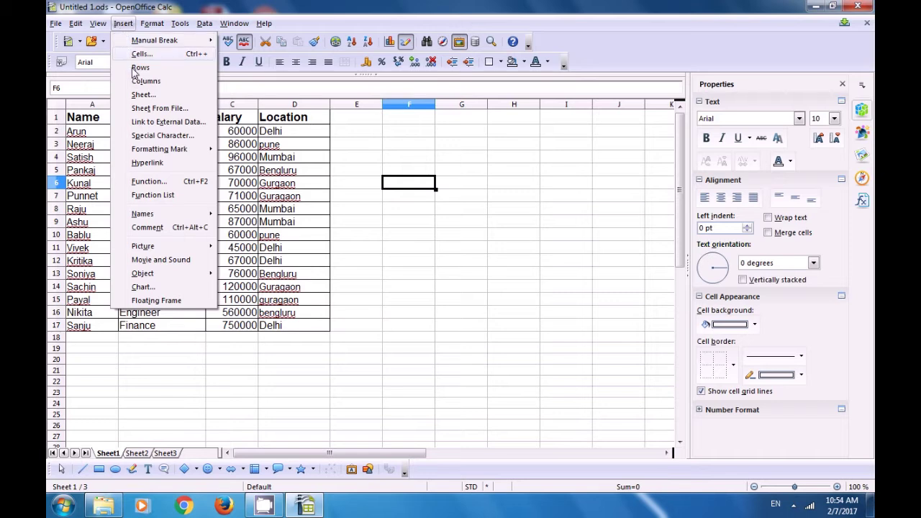
mouse_move(167, 248)
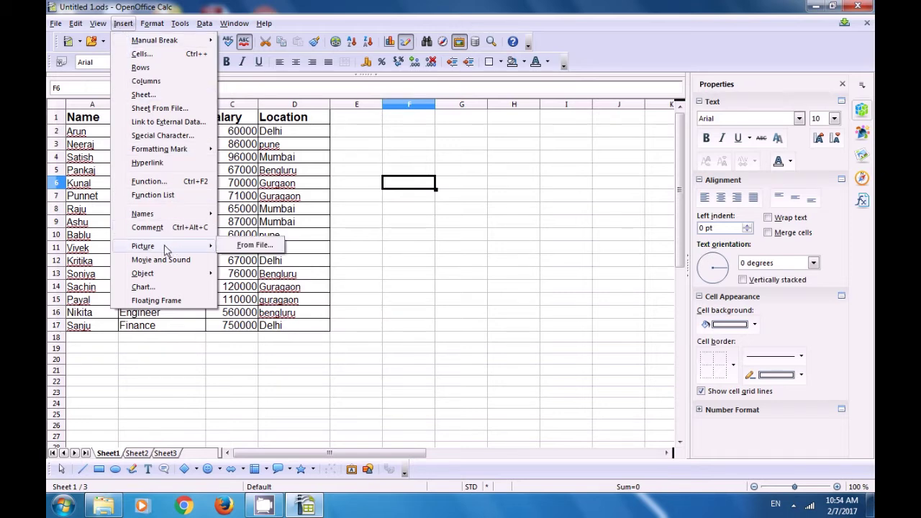
click(247, 247)
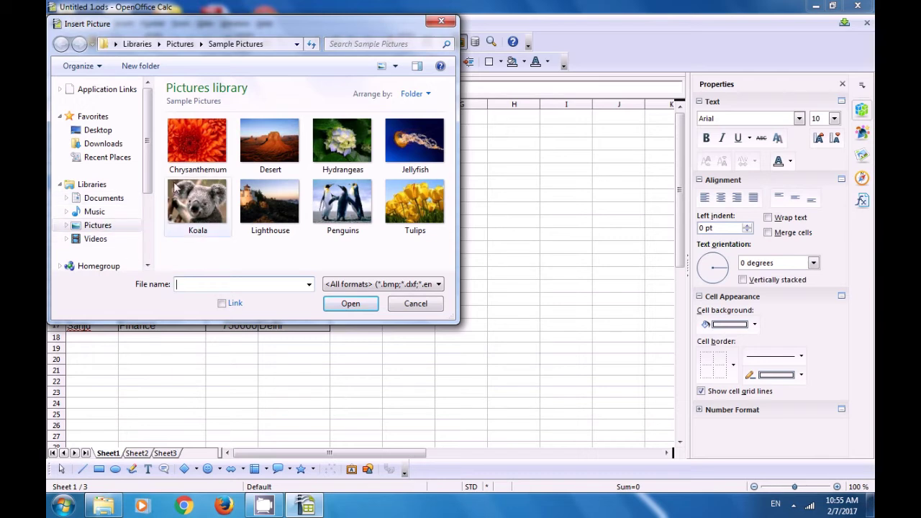
click(263, 148)
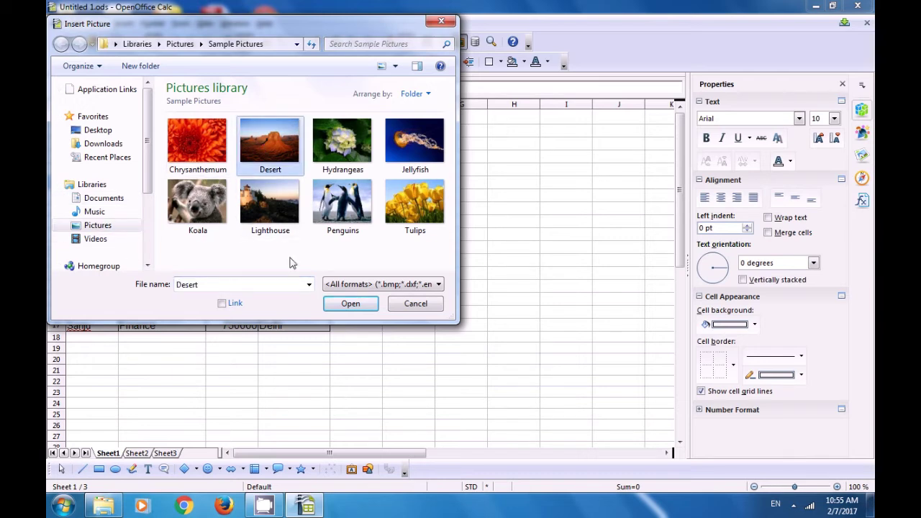
click(350, 303)
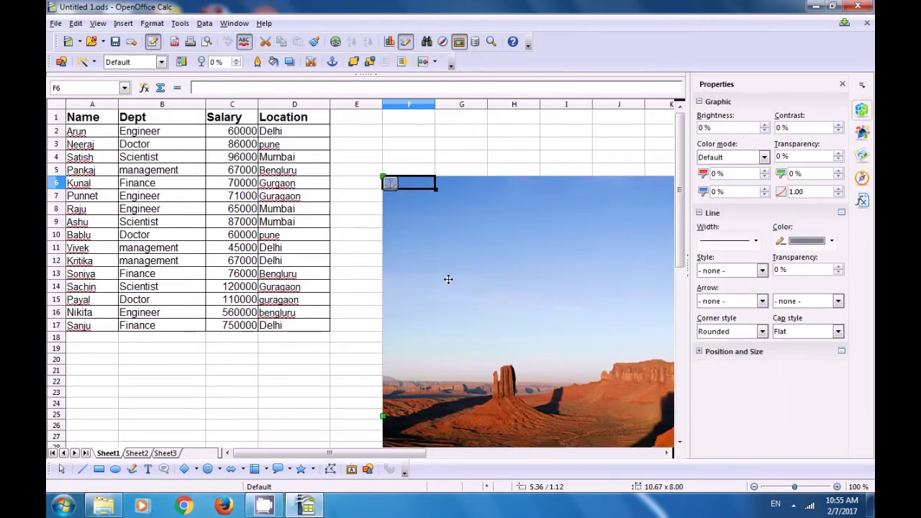
Step: Shrink the Desert picture from its bottom, top and left edges to about 7.19 inches wide and 5.24 inches high
scroll(448, 279, down, 5)
drag(414, 458, 522, 468)
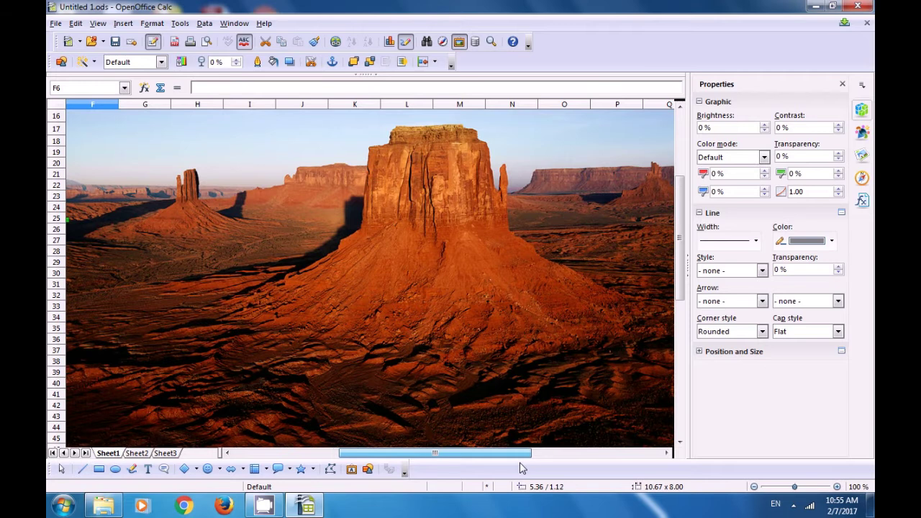
scroll(461, 370, down, 4)
drag(381, 322, 370, 235)
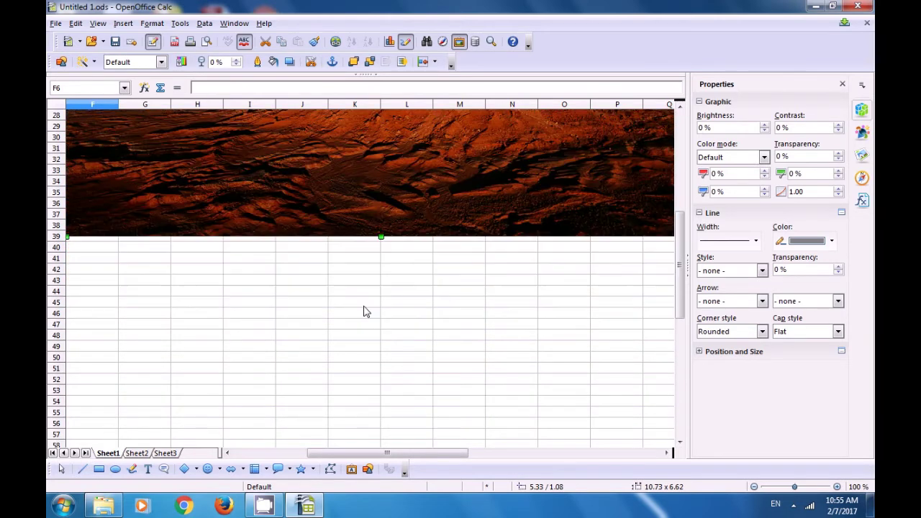
scroll(362, 313, up, 9)
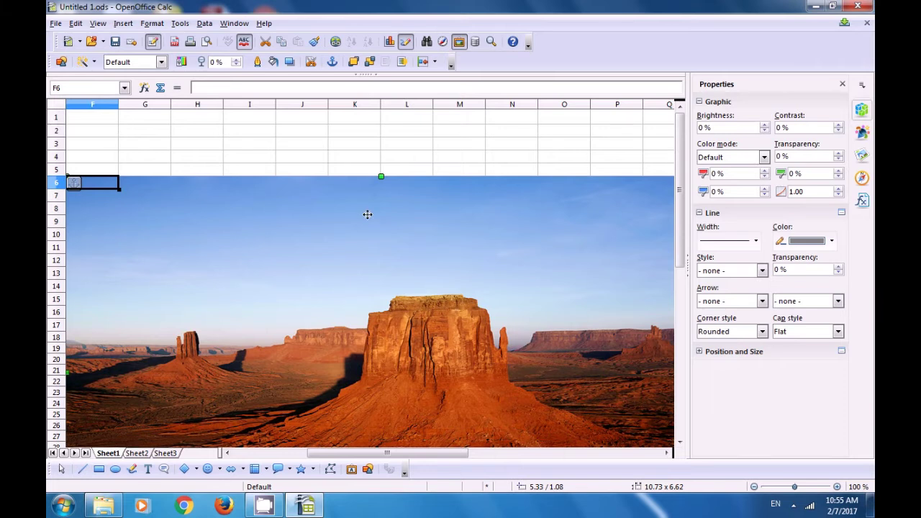
drag(380, 176, 374, 295)
scroll(370, 314, down, 1)
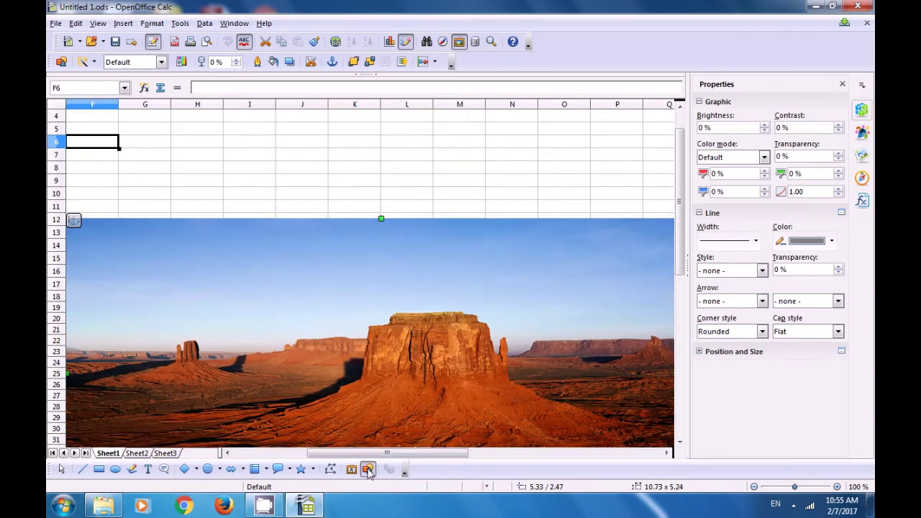
drag(369, 453, 317, 454)
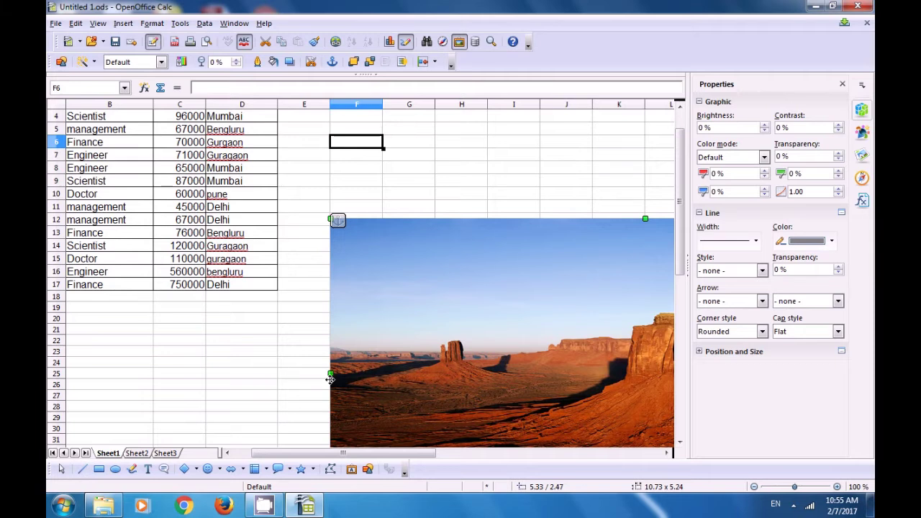
drag(330, 374, 540, 373)
drag(403, 457, 506, 456)
scroll(436, 368, down, 4)
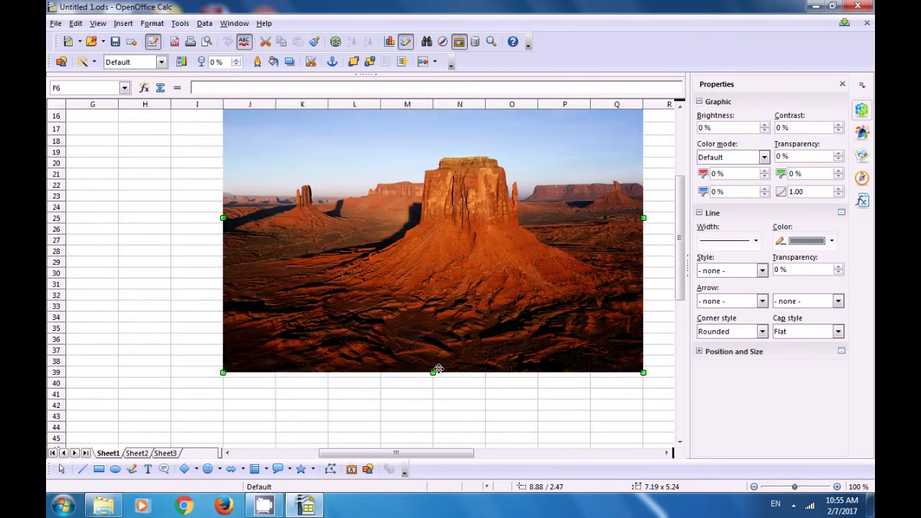
click(371, 398)
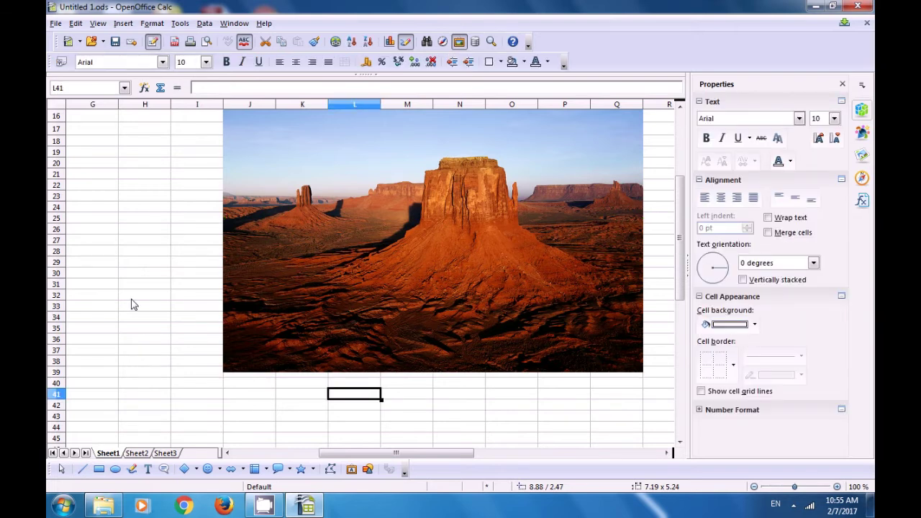
Step: Move the Desert picture over the table at A1 and back out beside it, at about 6.04 inches horizontally and 0.47 inches vertically
scroll(134, 304, up, 5)
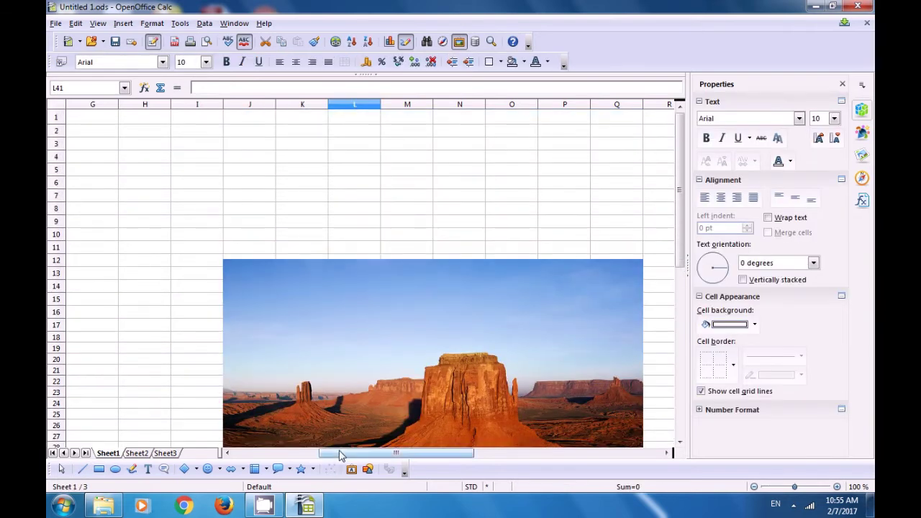
drag(340, 456, 268, 453)
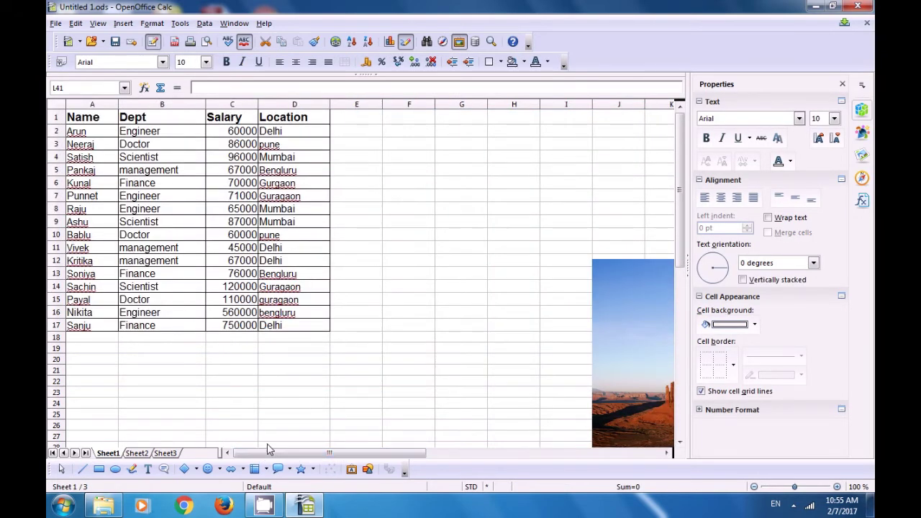
drag(631, 379, 103, 204)
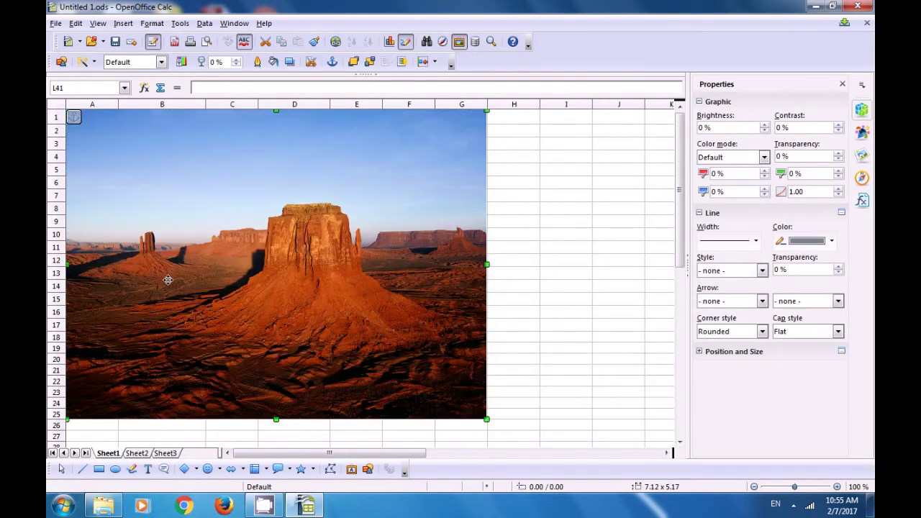
drag(200, 268, 557, 295)
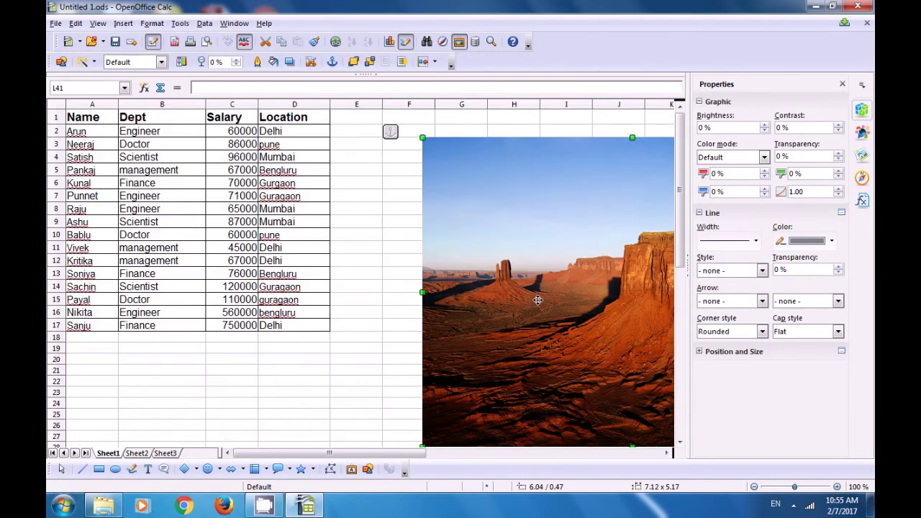
click(338, 344)
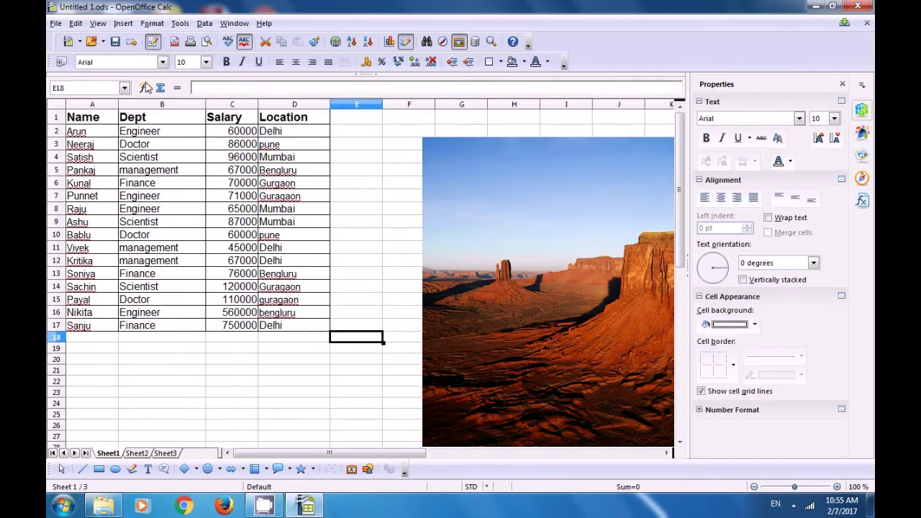
Step: Insert the Wildlife video from the Sample Videos folder of the Videos library at cell E18
click(125, 25)
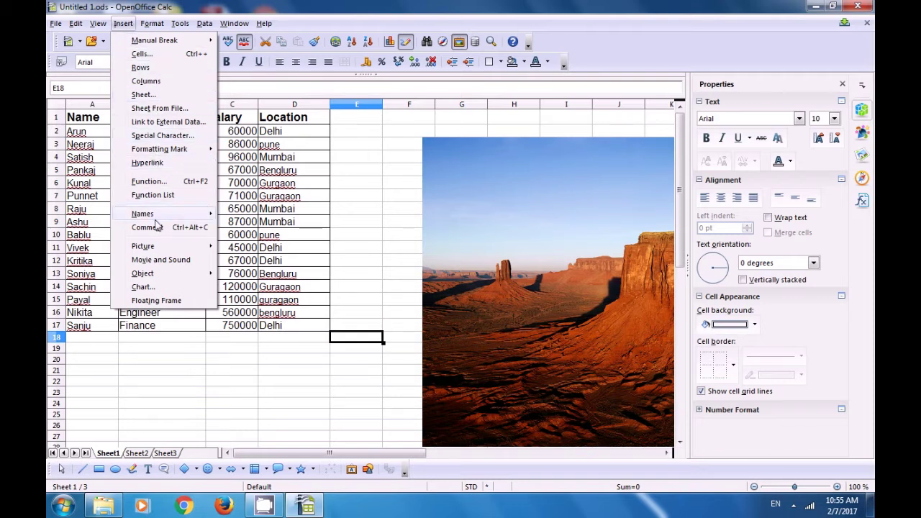
click(157, 260)
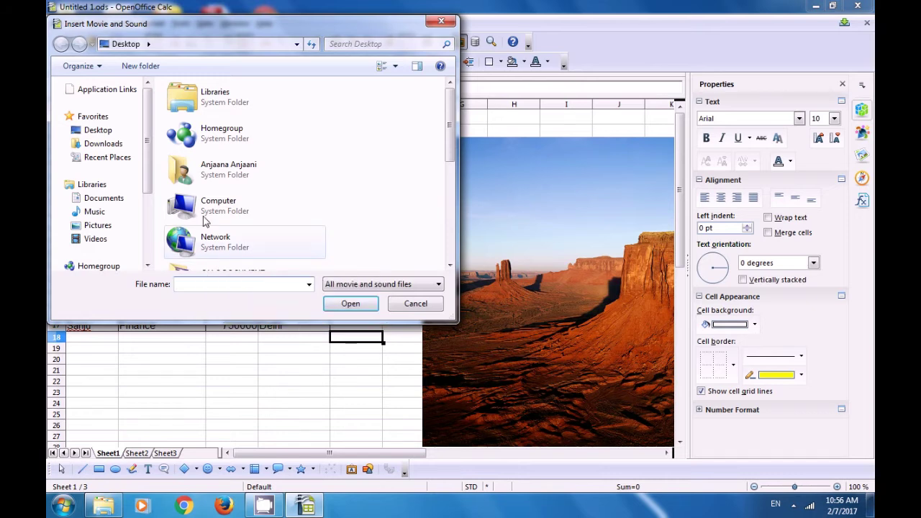
click(100, 130)
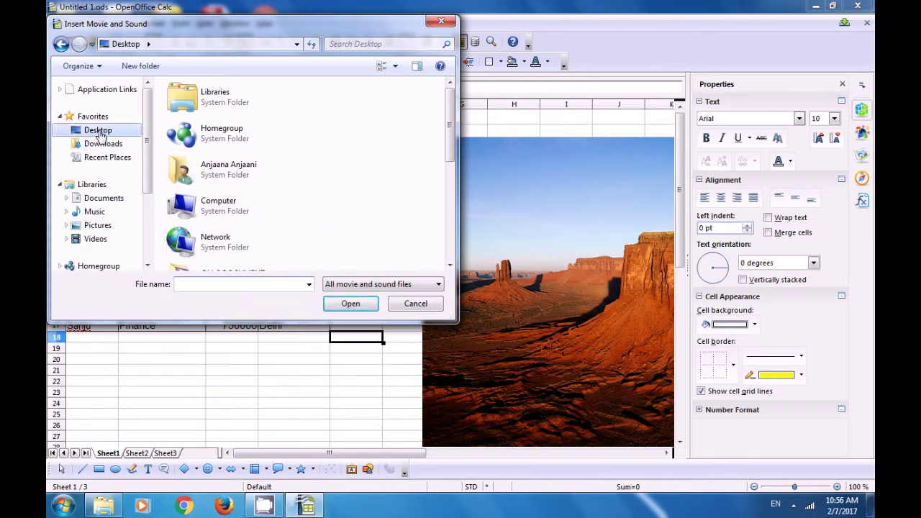
click(95, 239)
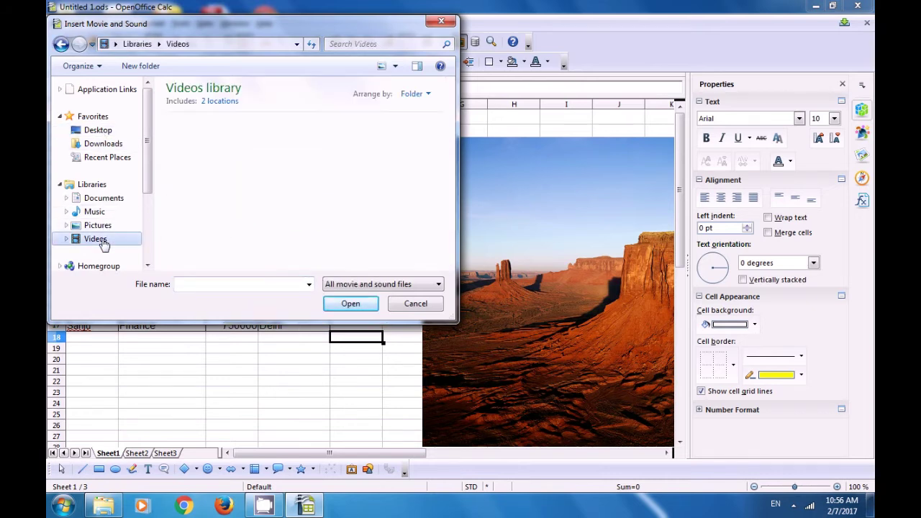
double_click(257, 185)
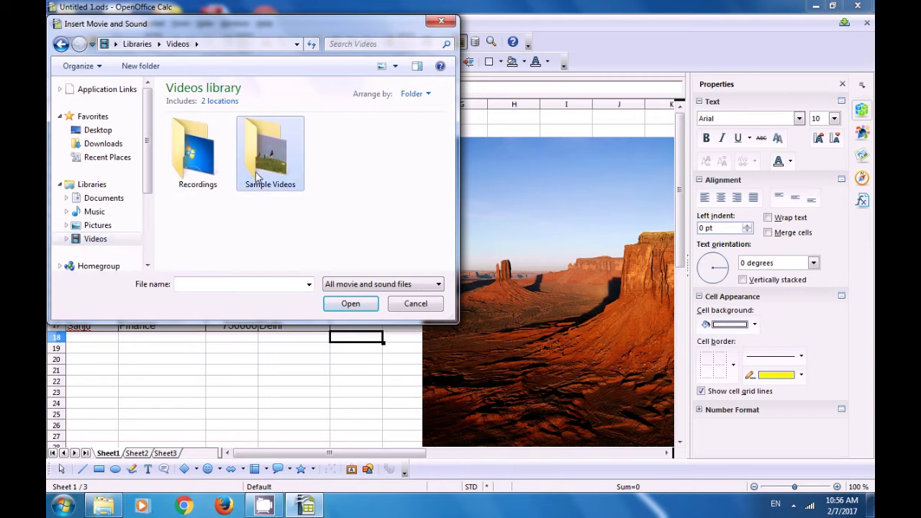
click(174, 145)
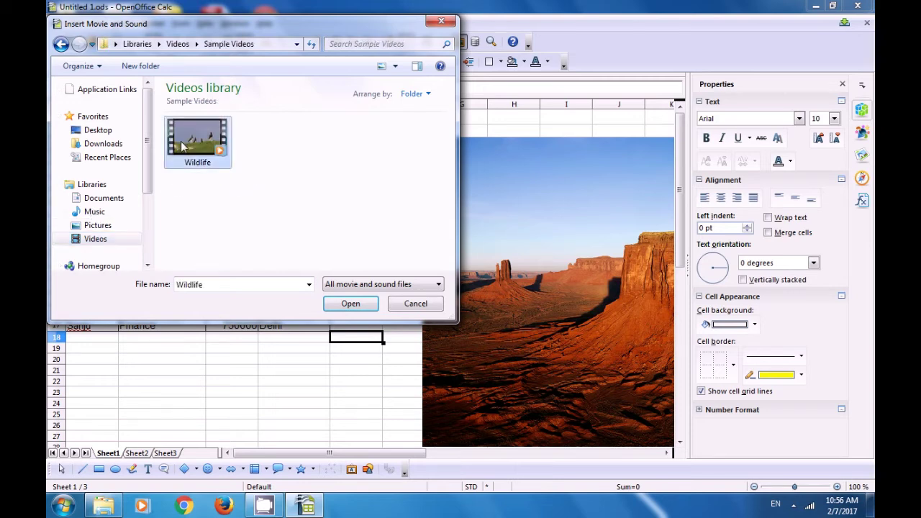
click(351, 304)
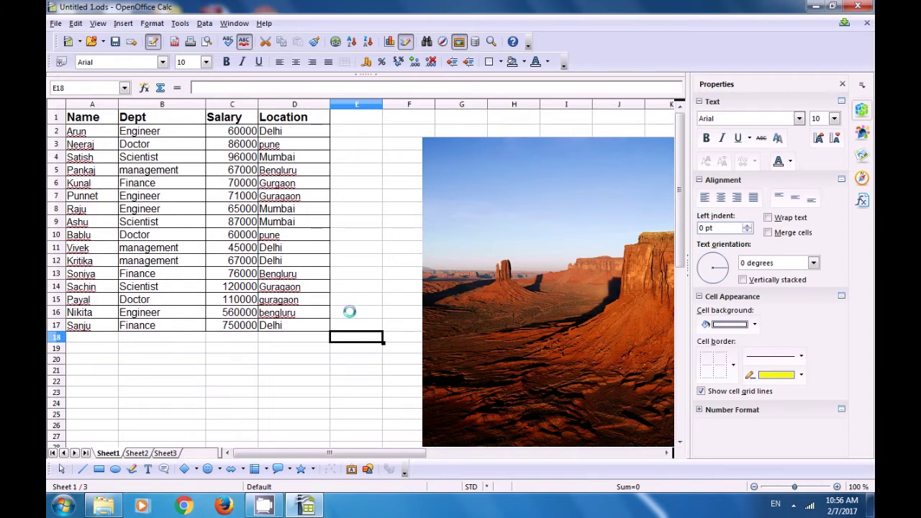
scroll(361, 299, down, 6)
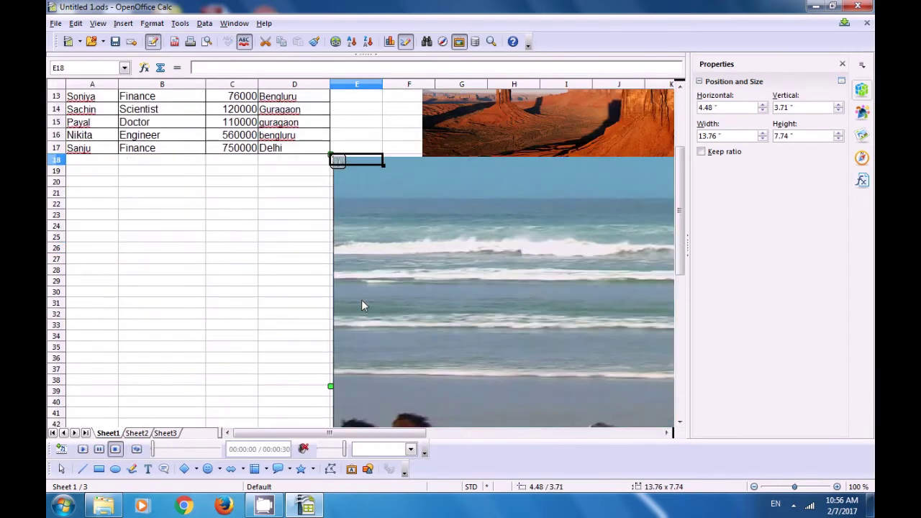
Step: Shrink the Wildlife video from its top-left corner to about 10.4 inches wide and 5.8 inches high
mouse_move(402, 433)
mouse_down()
mouse_move(503, 440)
mouse_move(402, 434)
mouse_up()
scroll(327, 242, up, 3)
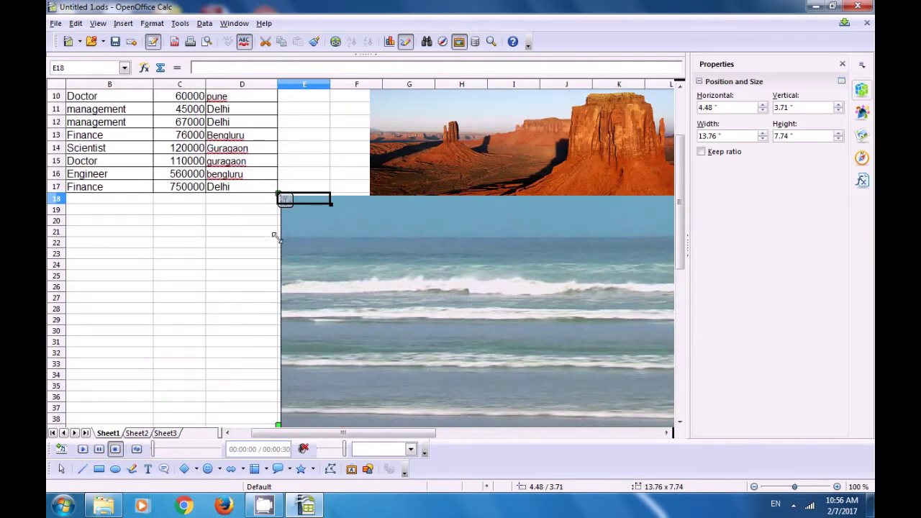
drag(267, 251, 274, 259)
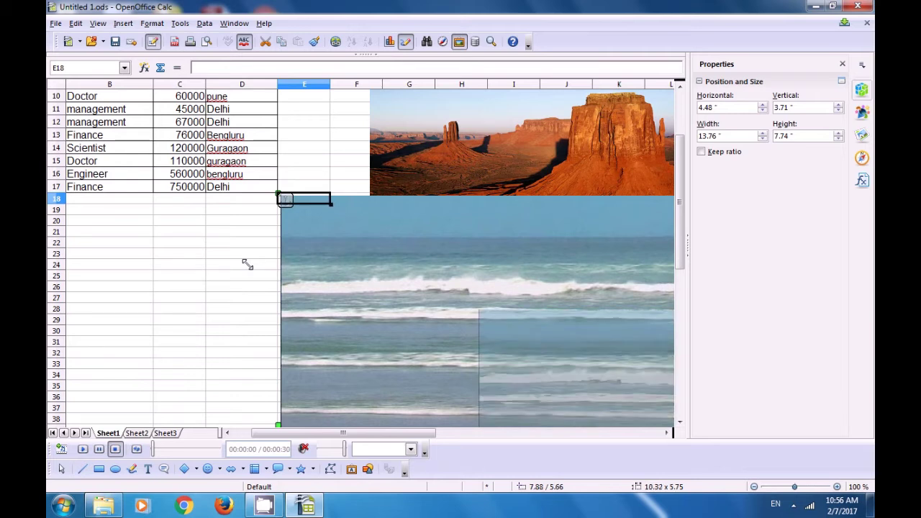
click(247, 264)
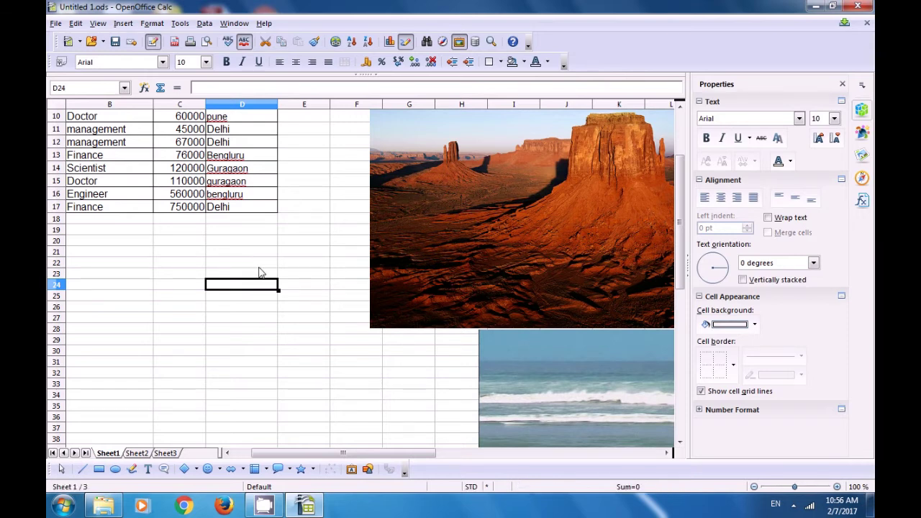
Step: Move the Wildlife video beneath the Desert picture, to about 6.62 inches horizontally and 5.56 inches vertically
scroll(259, 273, up, 3)
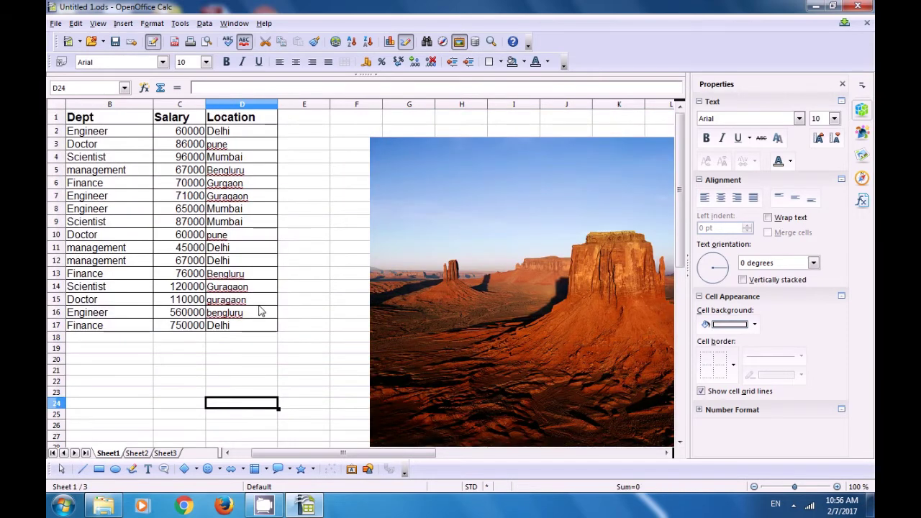
drag(341, 453, 394, 435)
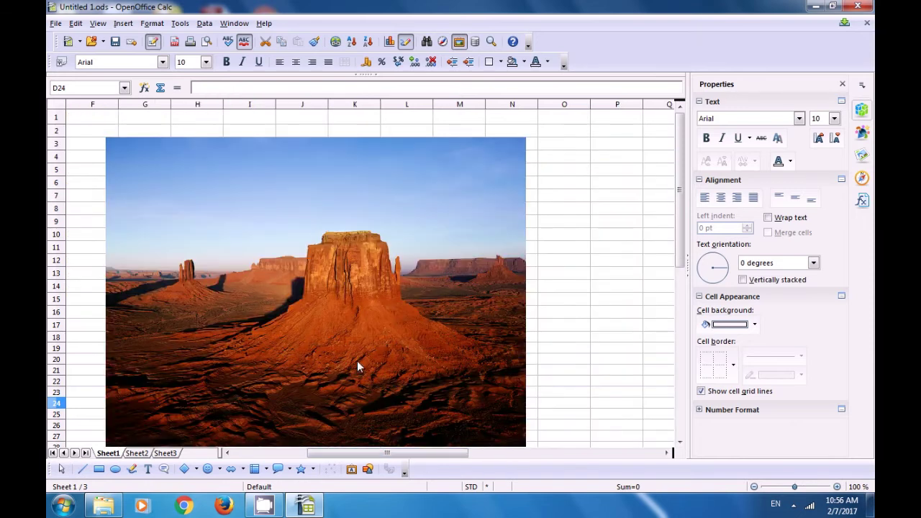
scroll(357, 360, down, 4)
click(336, 374)
drag(335, 374, 226, 309)
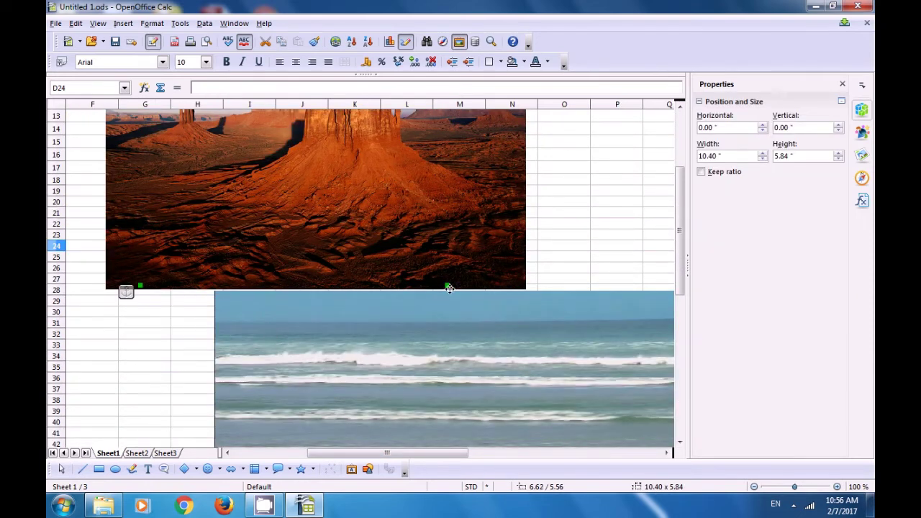
Step: Delete the contents of the table in J1:M17 on Sheet2 and remove its cell borders
key(ctrl+Page_Down)
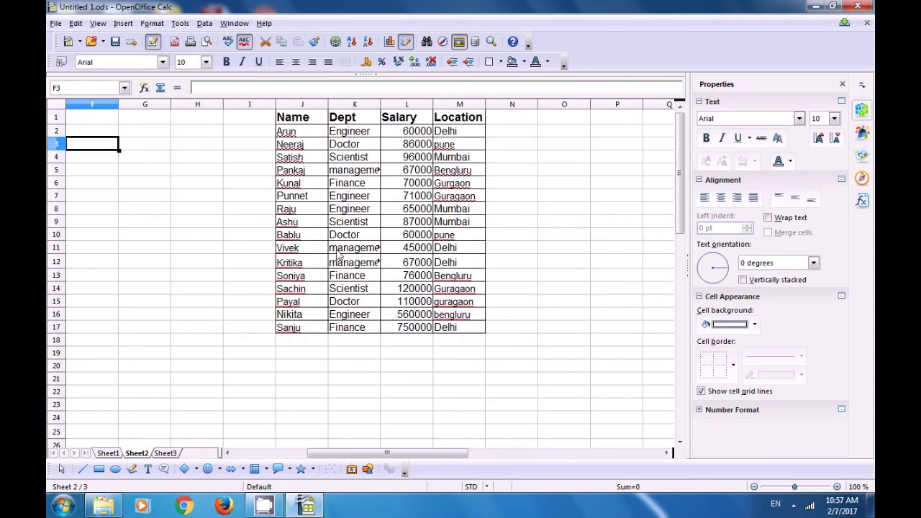
drag(300, 120, 464, 330)
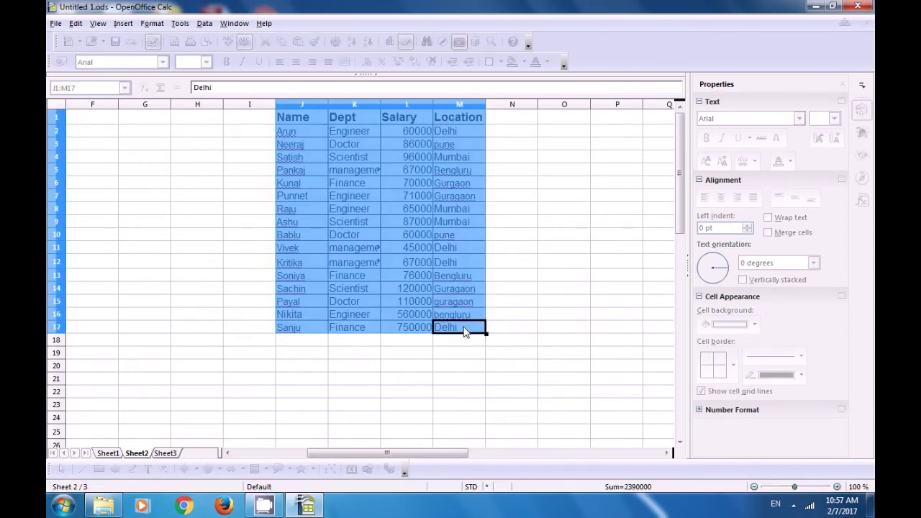
key(Delete)
click(113, 287)
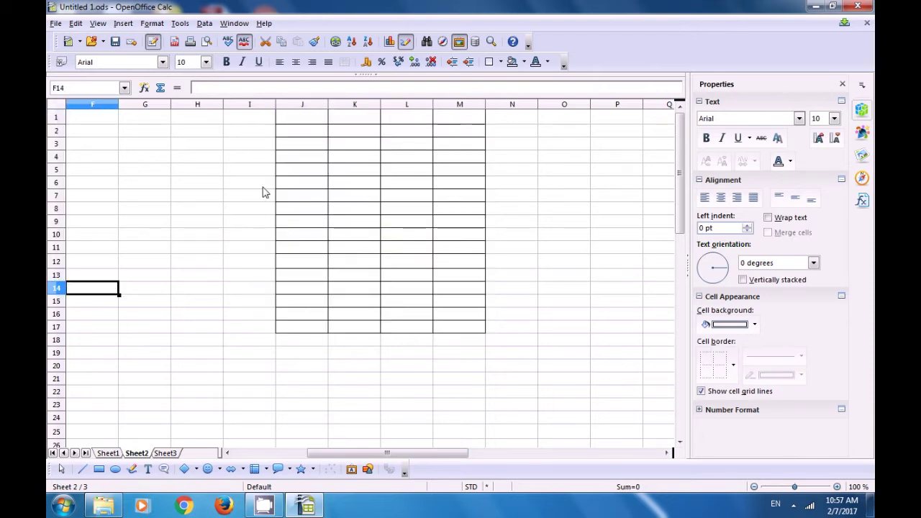
drag(301, 121, 460, 329)
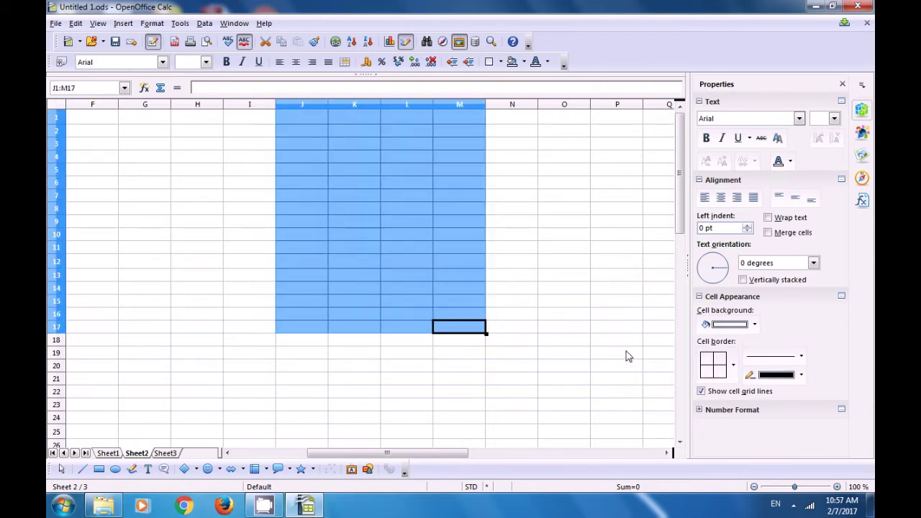
click(724, 370)
click(711, 396)
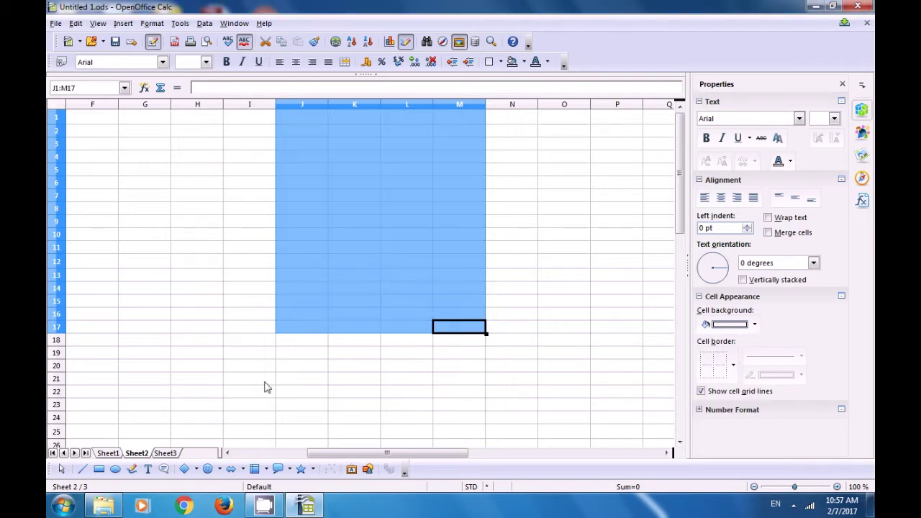
Step: Copy the Dept and Salary cells B1:C5 from Sheet1 and paste them at cell F1 of Sheet2
click(108, 452)
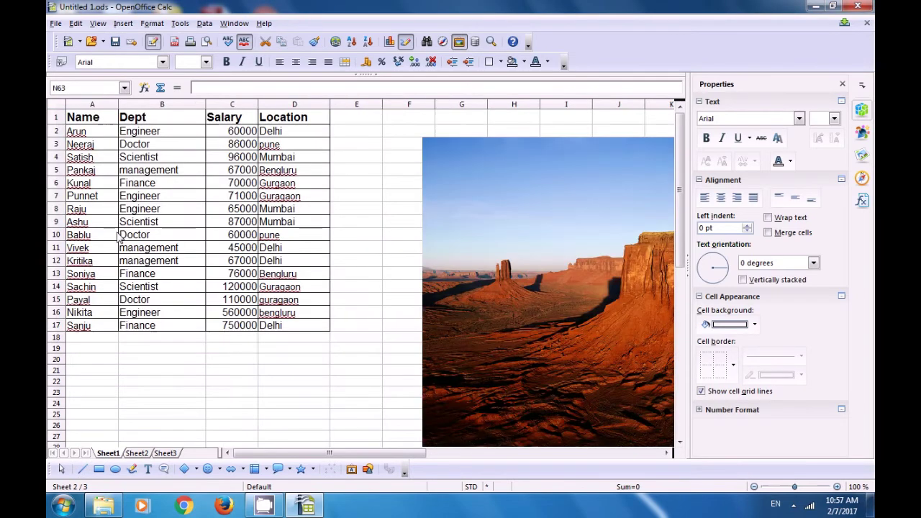
drag(143, 122, 223, 170)
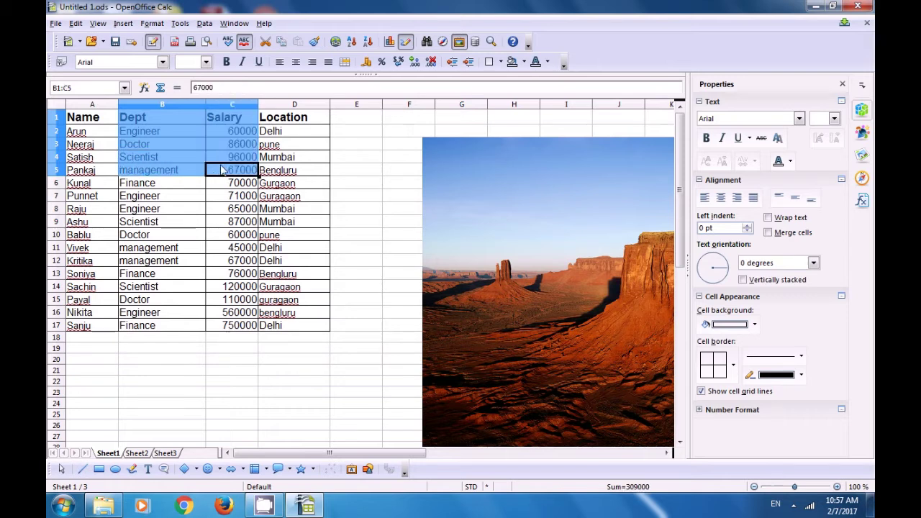
right_click(185, 156)
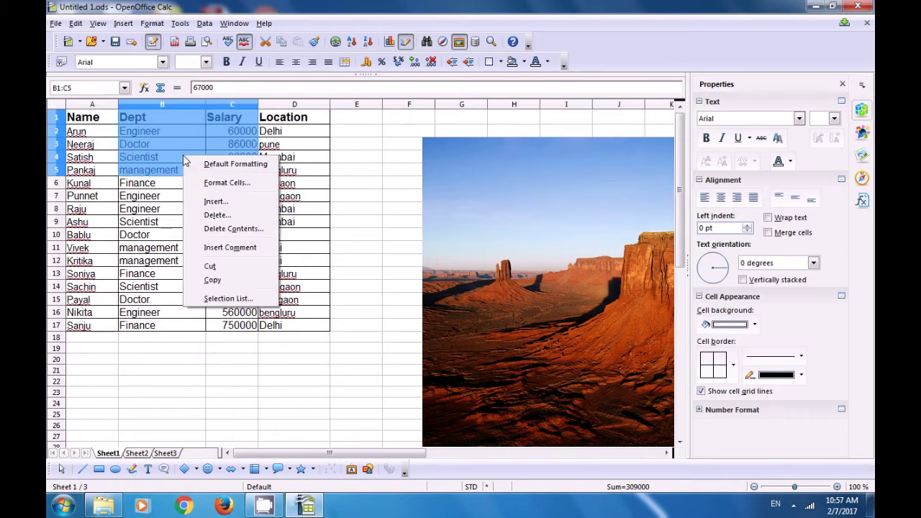
click(215, 280)
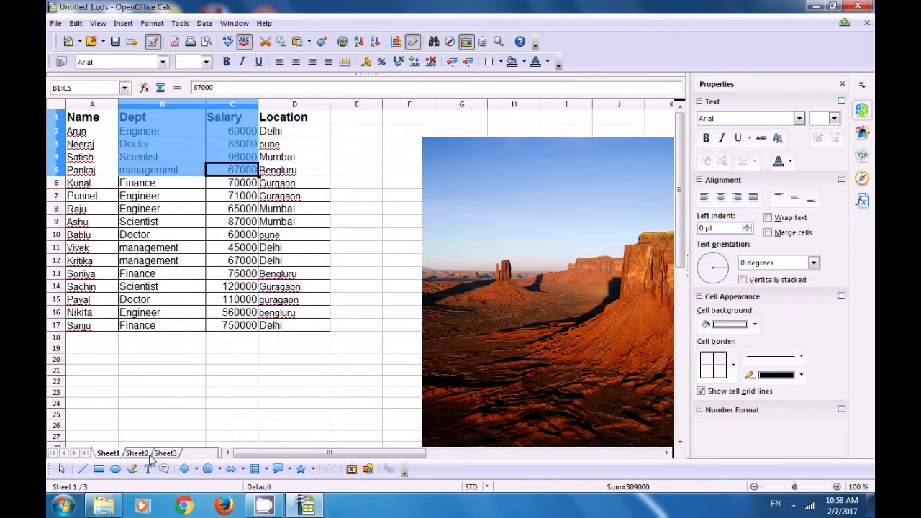
click(141, 453)
click(93, 122)
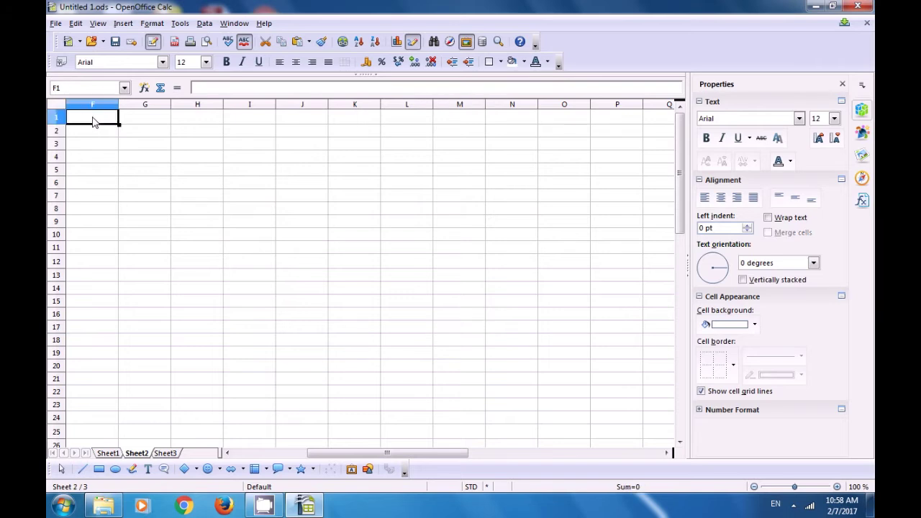
right_click(93, 122)
click(129, 255)
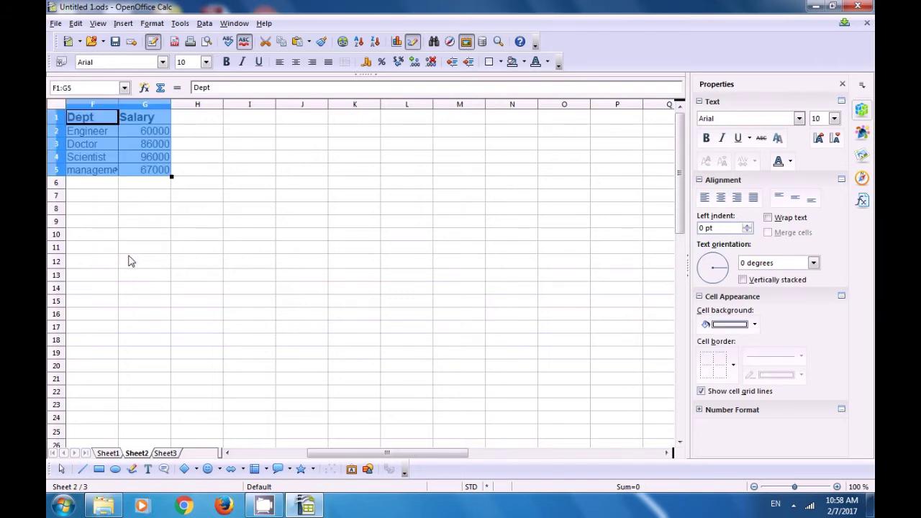
click(149, 208)
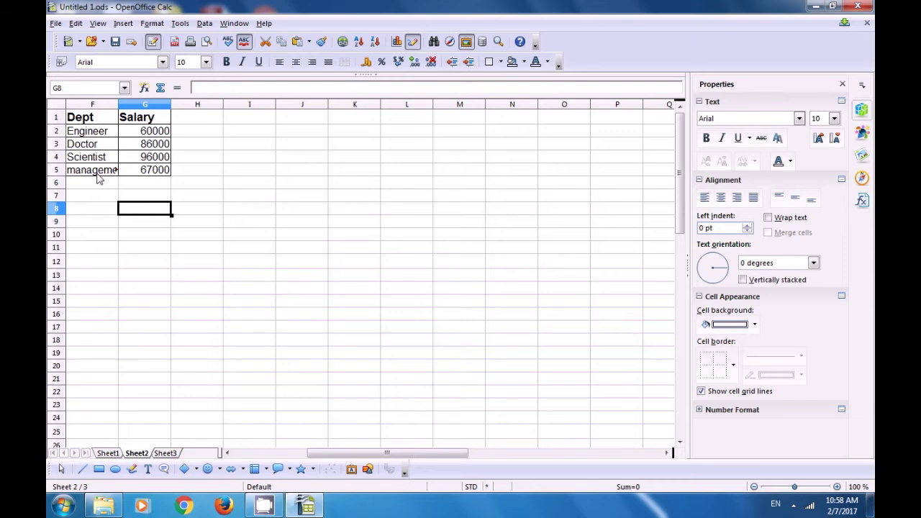
Step: Start a chart from the Dept and Salary data in F1:G5 and move the wizard up over the chart
drag(83, 119, 146, 176)
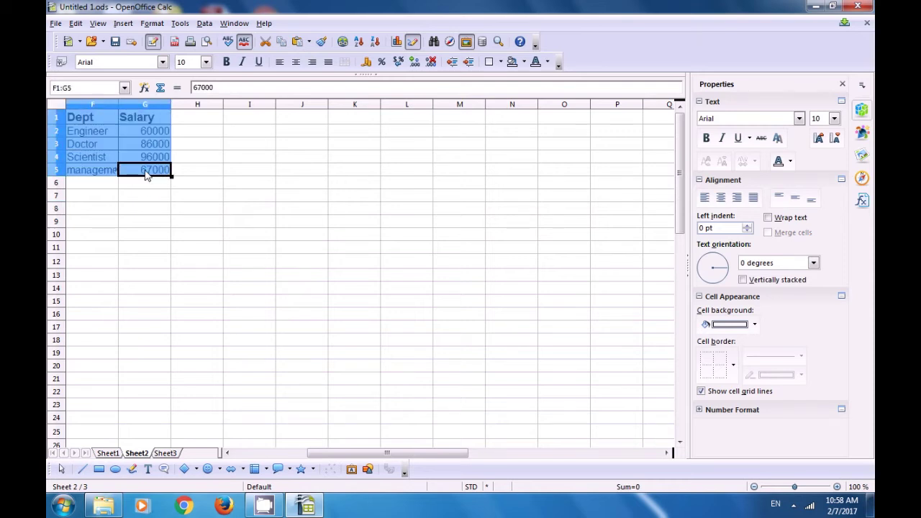
click(124, 24)
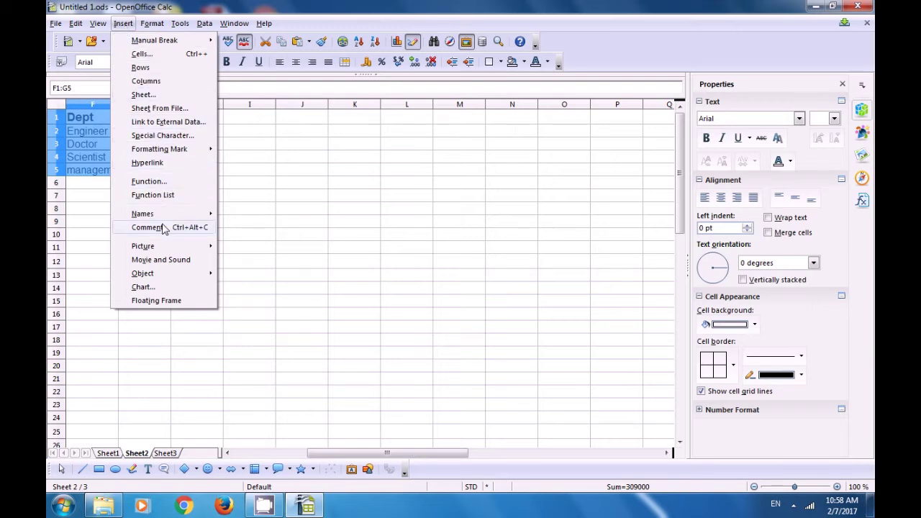
mouse_move(167, 275)
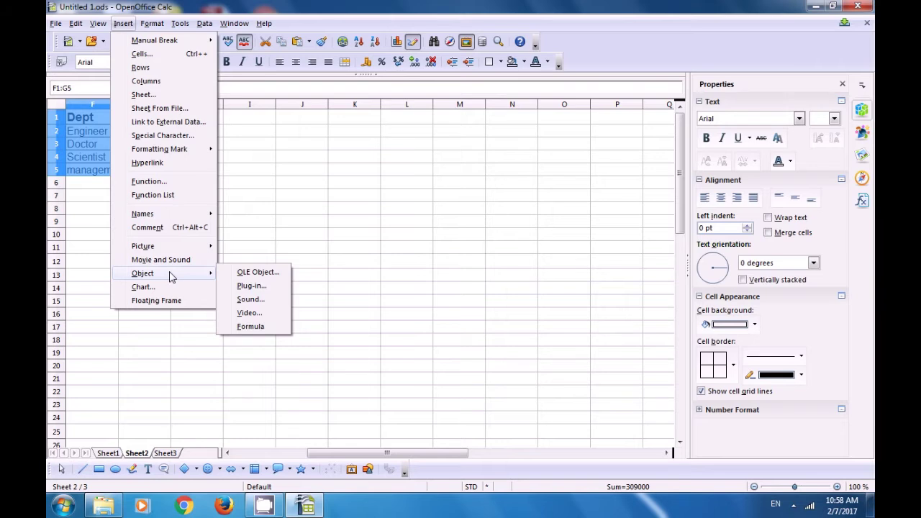
click(170, 287)
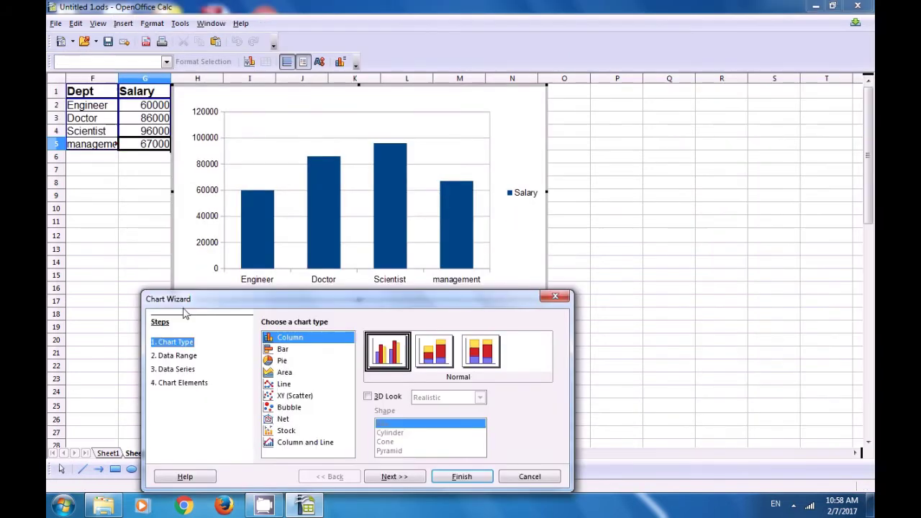
drag(283, 301, 268, 178)
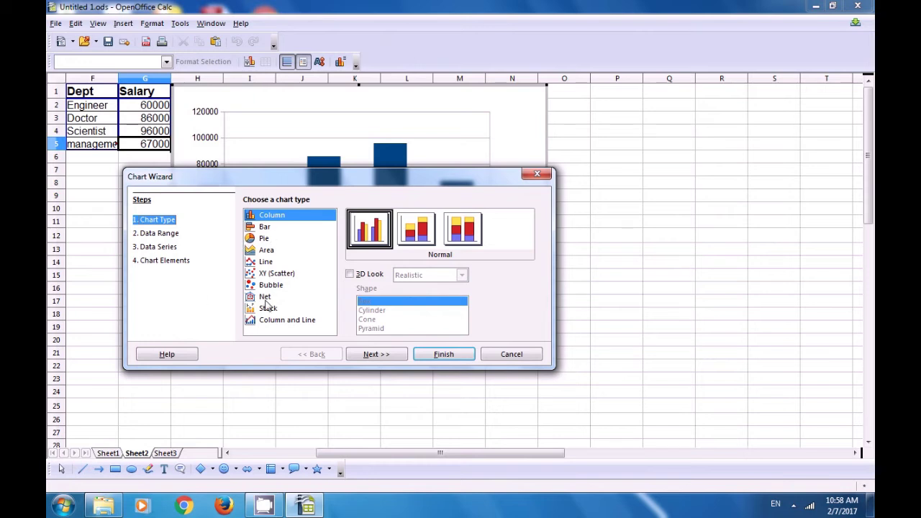
Step: Set the chart type to Normal Column with a Realistic 3D Look and the Cylinder shape
click(265, 227)
click(271, 217)
click(349, 275)
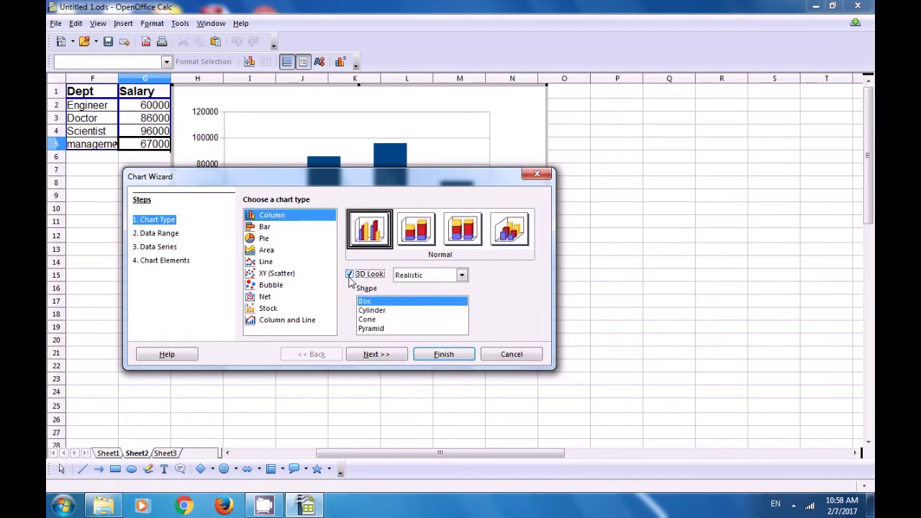
click(370, 231)
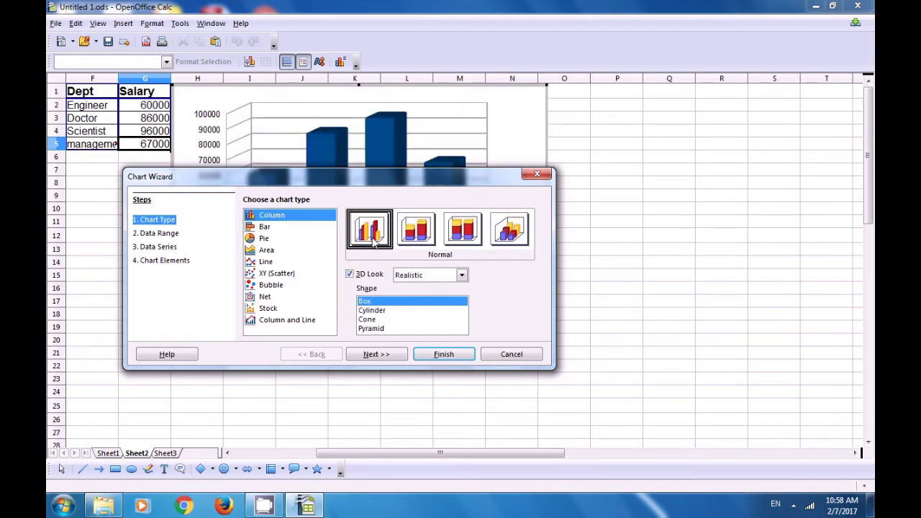
click(370, 312)
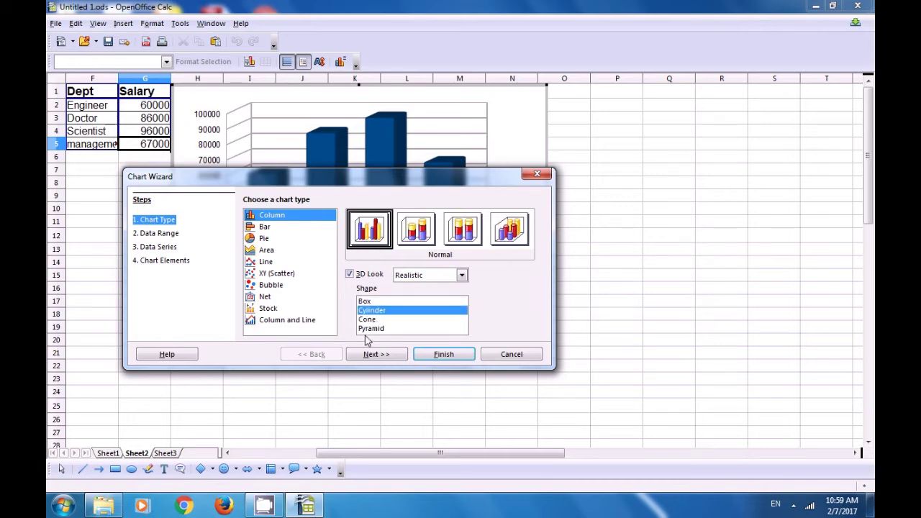
Step: Try the chart's data series in rows, return them to columns, and view the Y-Values range of the Salary series
click(380, 355)
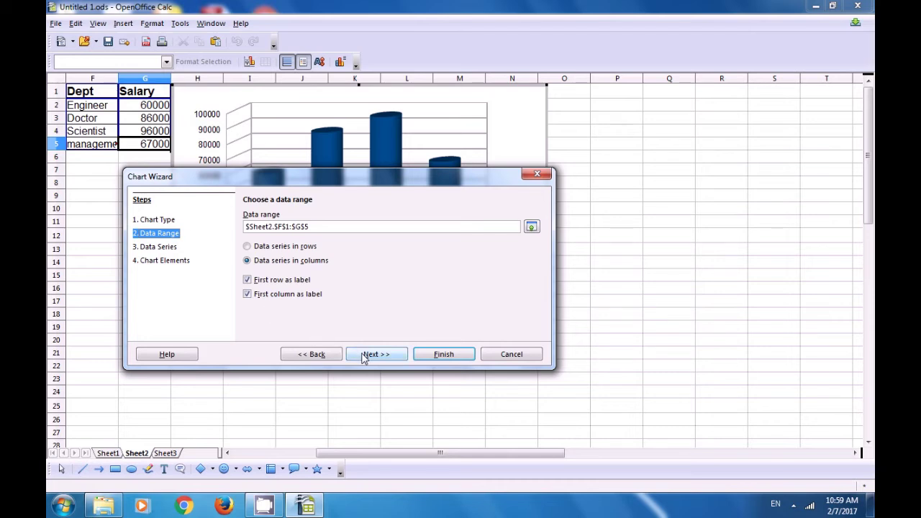
click(248, 246)
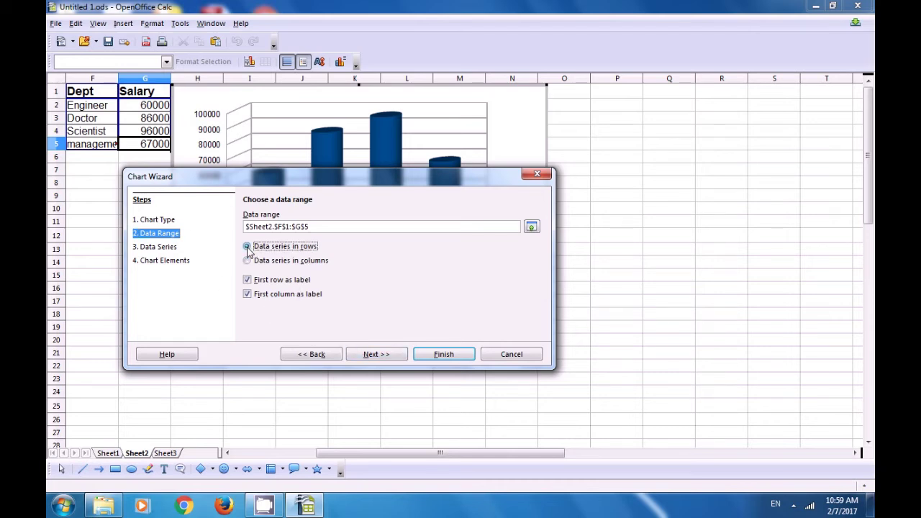
click(248, 261)
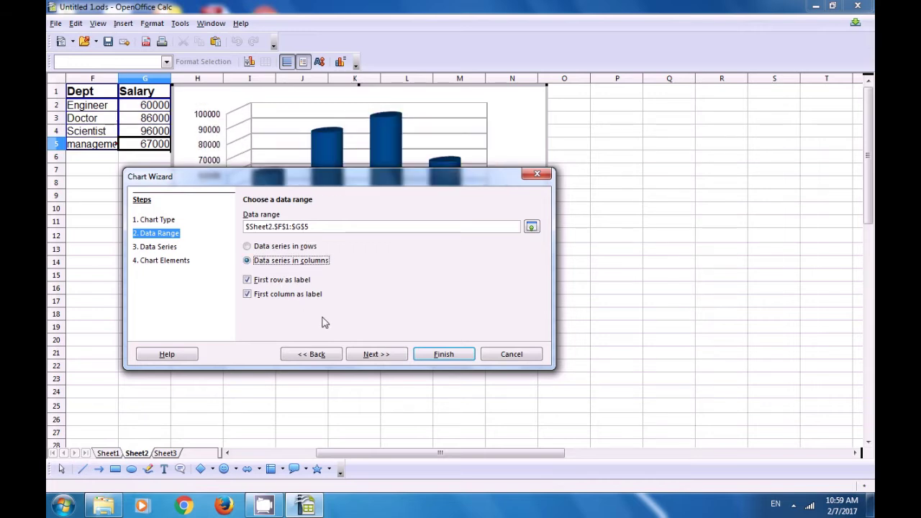
click(382, 355)
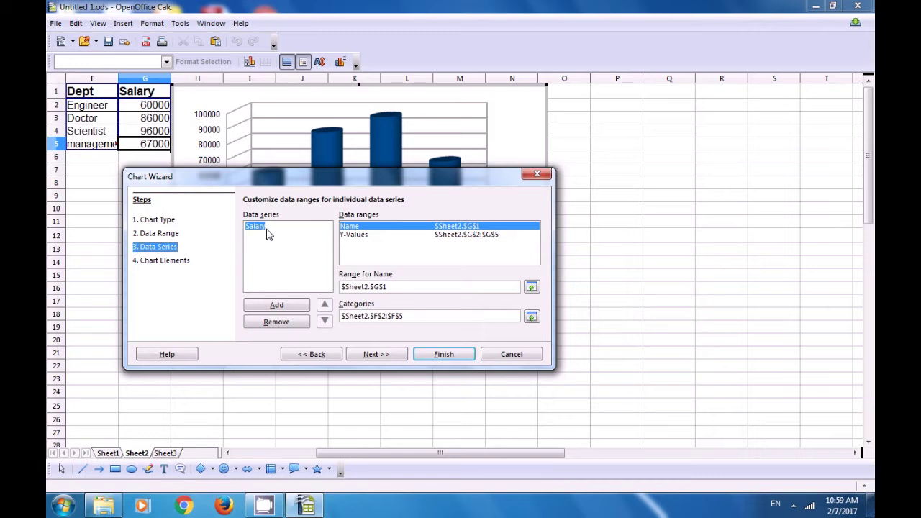
click(348, 236)
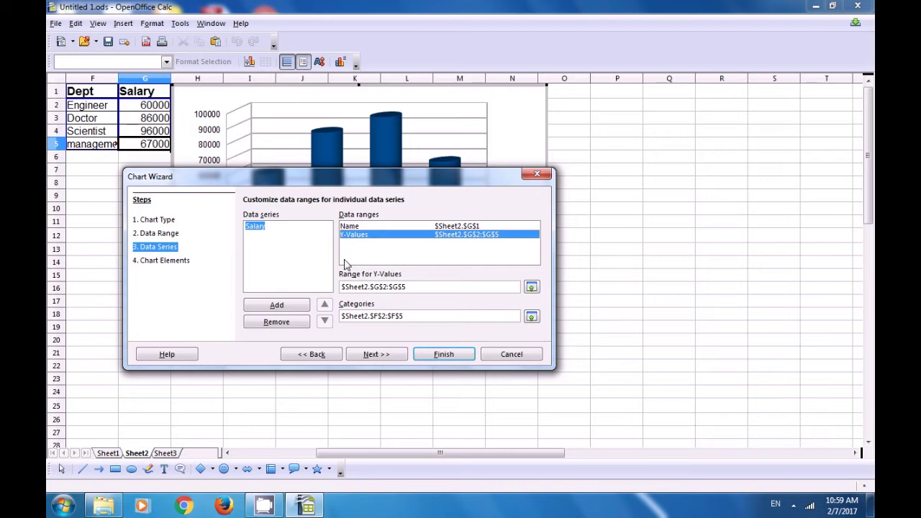
Step: Title the chart "salary graph", try each legend position, keep the legend at Right, and finish and select the chart
click(382, 359)
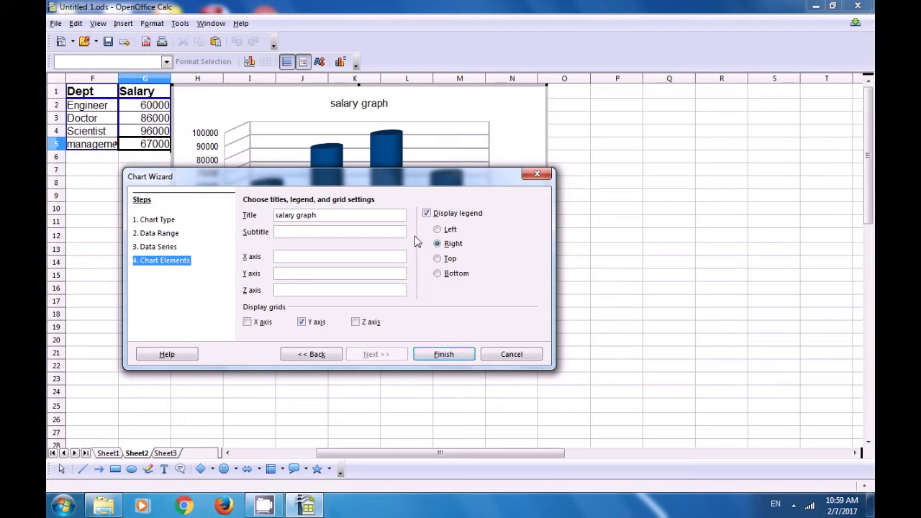
click(439, 230)
click(438, 244)
click(437, 259)
click(437, 272)
click(437, 244)
click(441, 352)
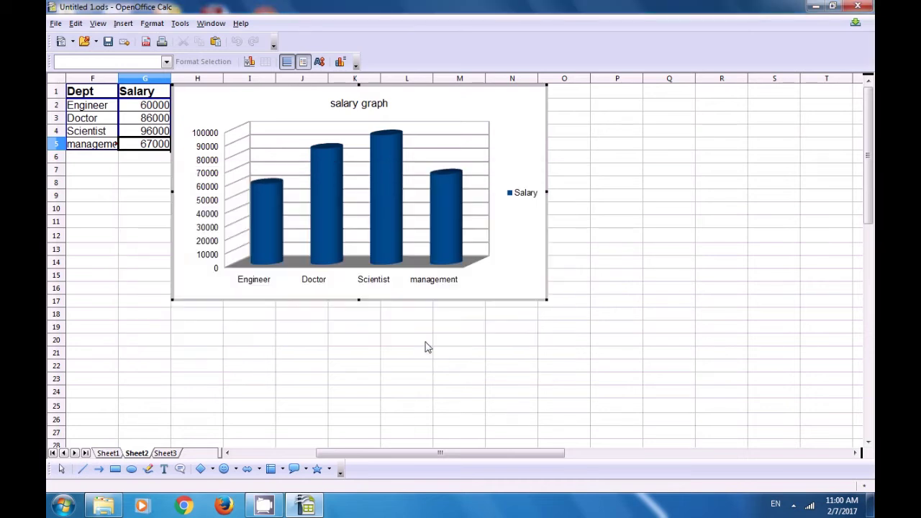
click(407, 335)
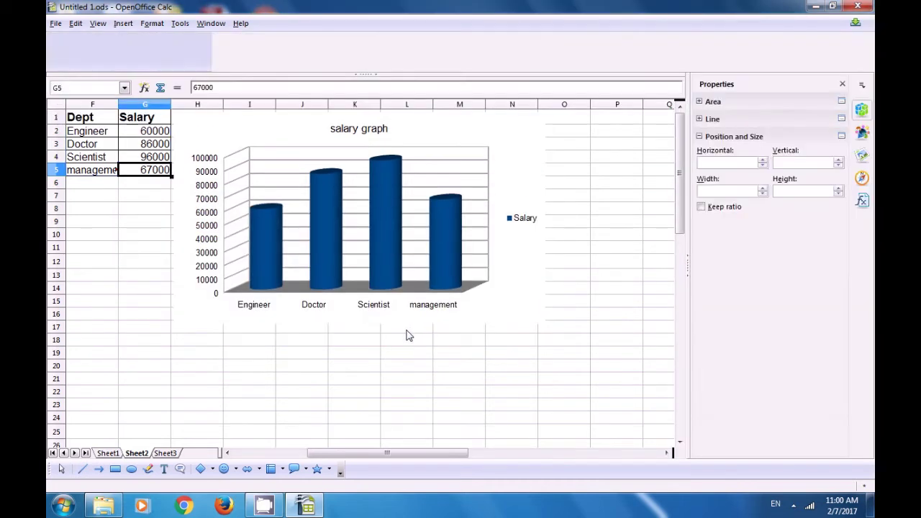
click(252, 312)
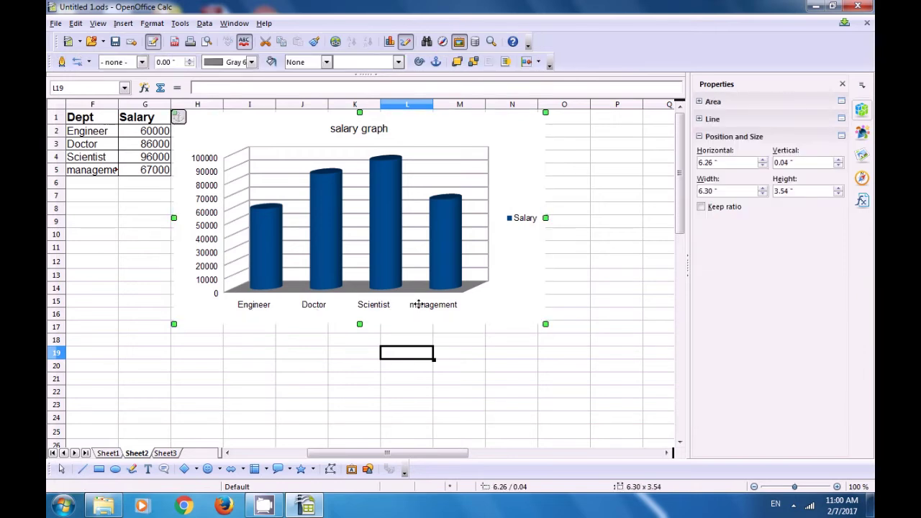
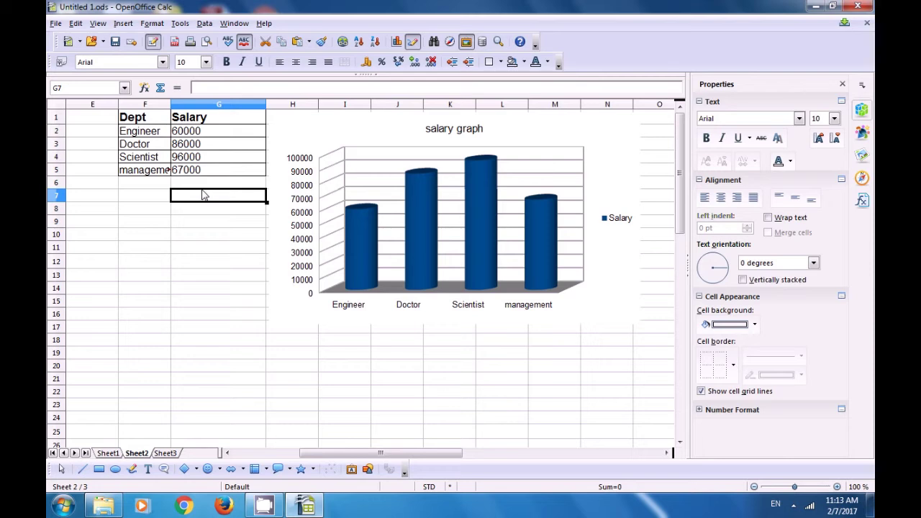
Step: Try the Top, Center and Bottom vertical alignments on the small "a" in cell F8
click(198, 136)
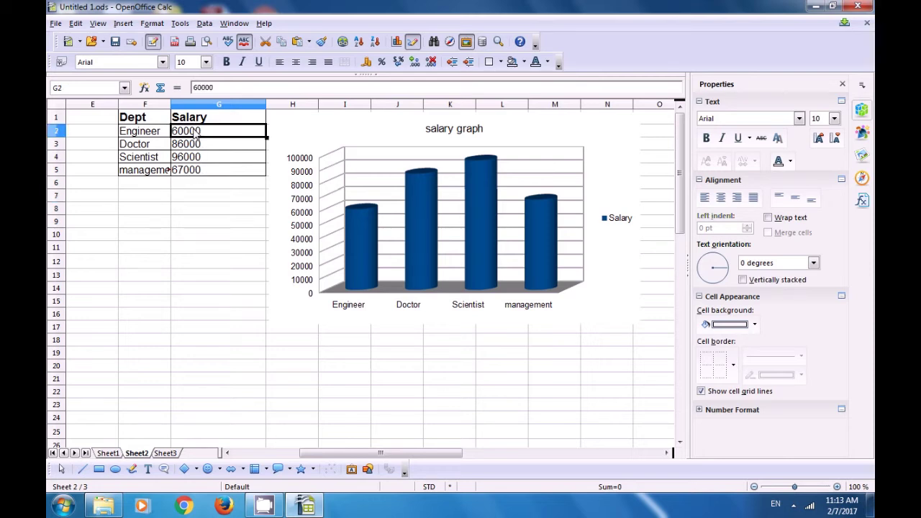
mouse_move(57, 123)
mouse_down()
mouse_move(58, 101)
mouse_move(59, 110)
mouse_up()
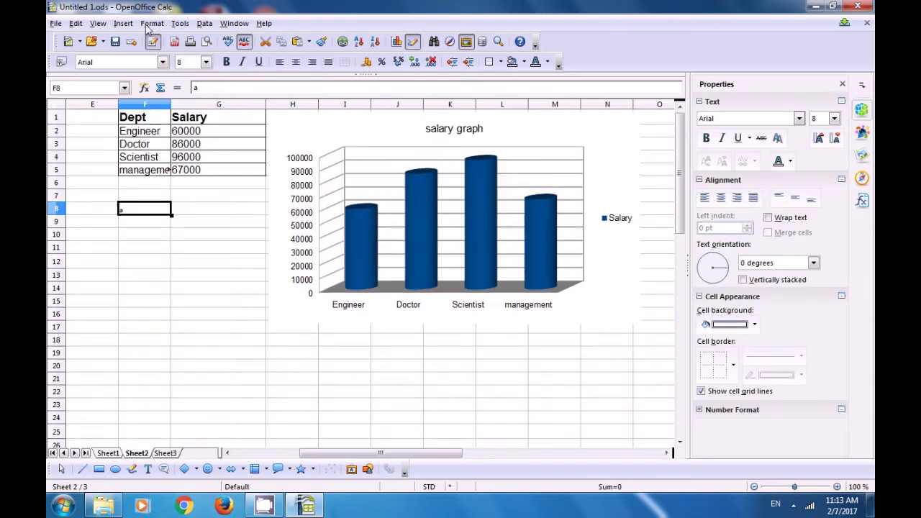
click(150, 24)
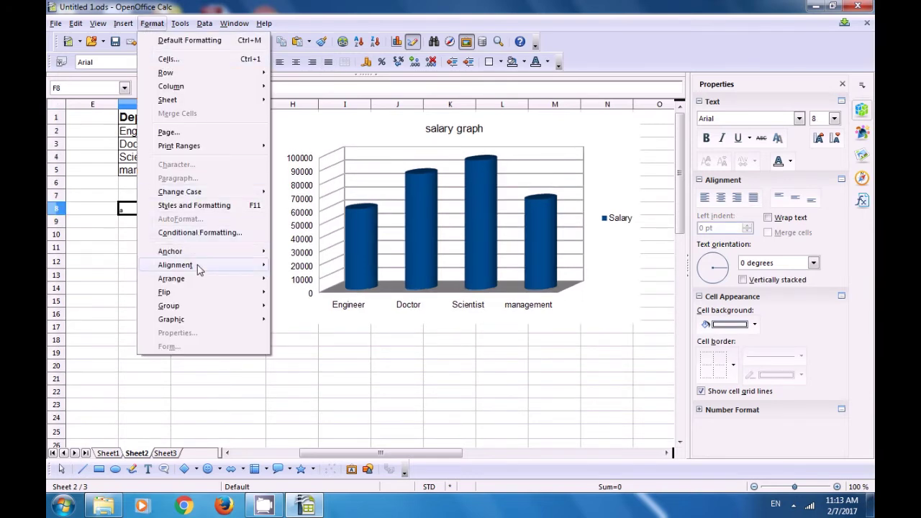
mouse_move(198, 264)
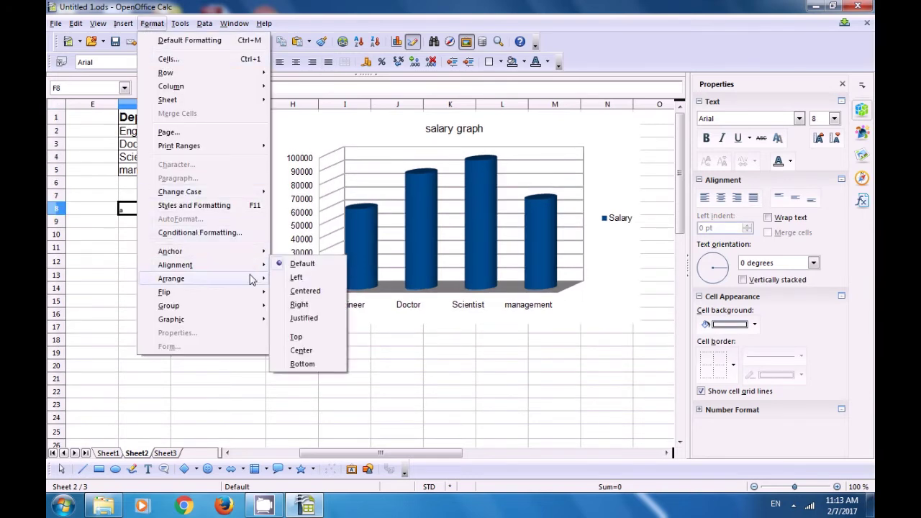
click(296, 338)
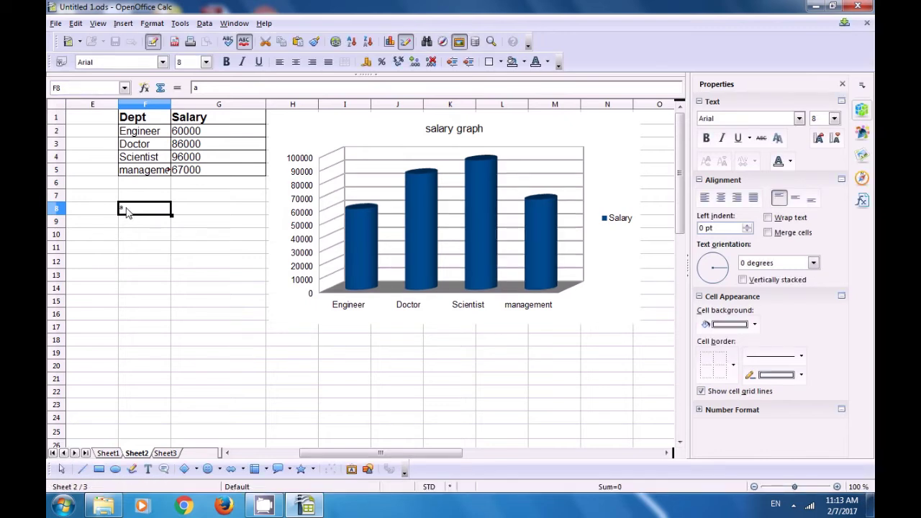
click(152, 23)
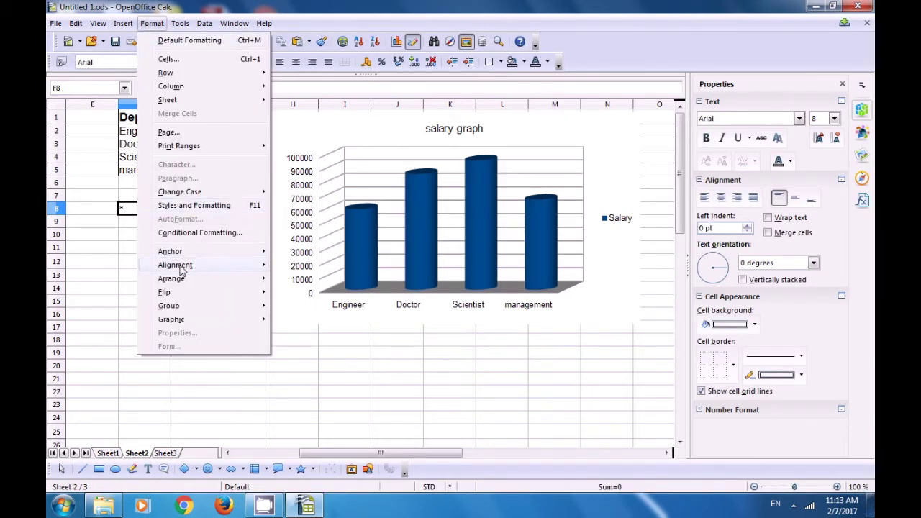
mouse_move(198, 269)
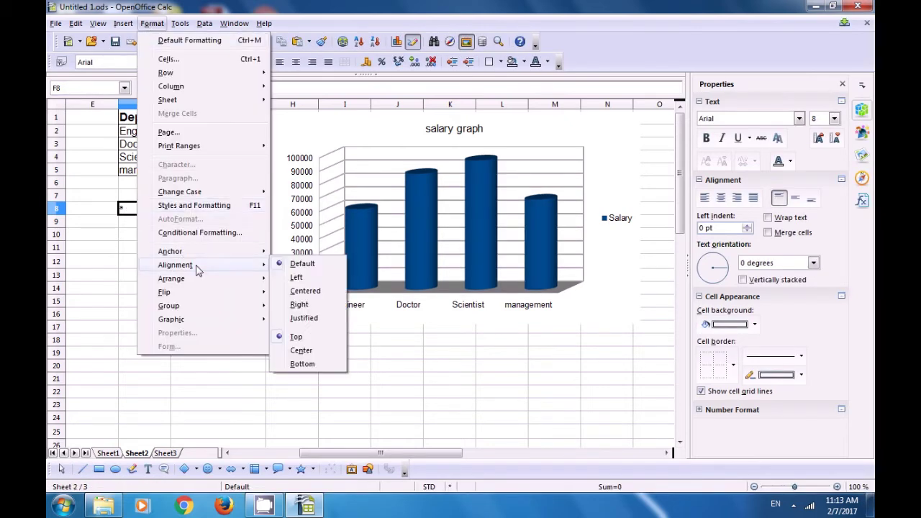
click(292, 352)
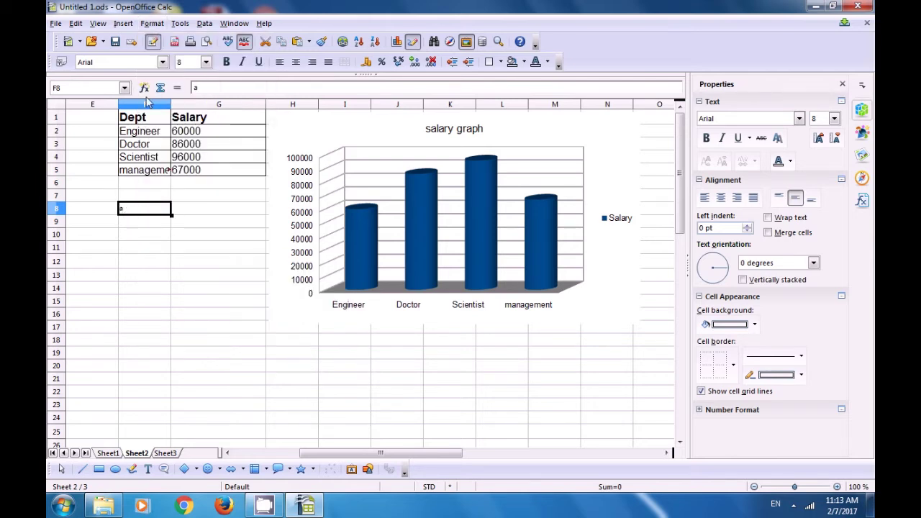
click(152, 23)
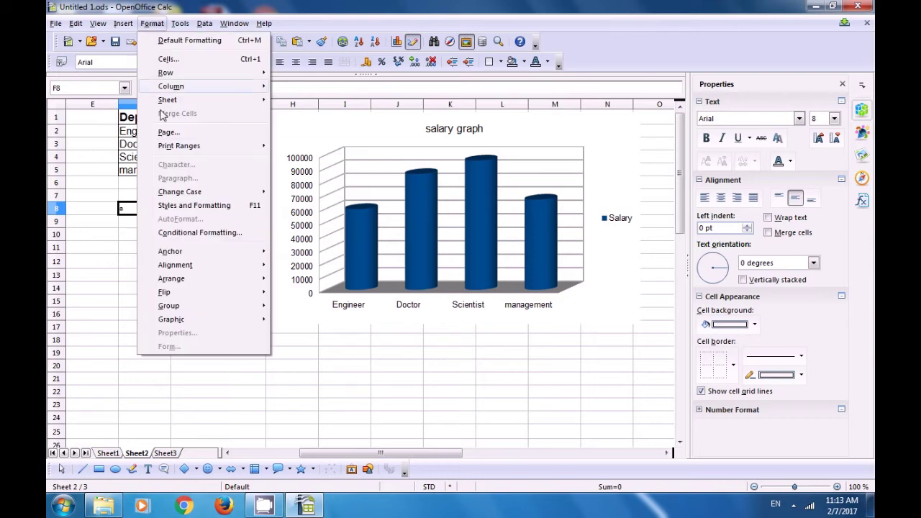
mouse_move(169, 266)
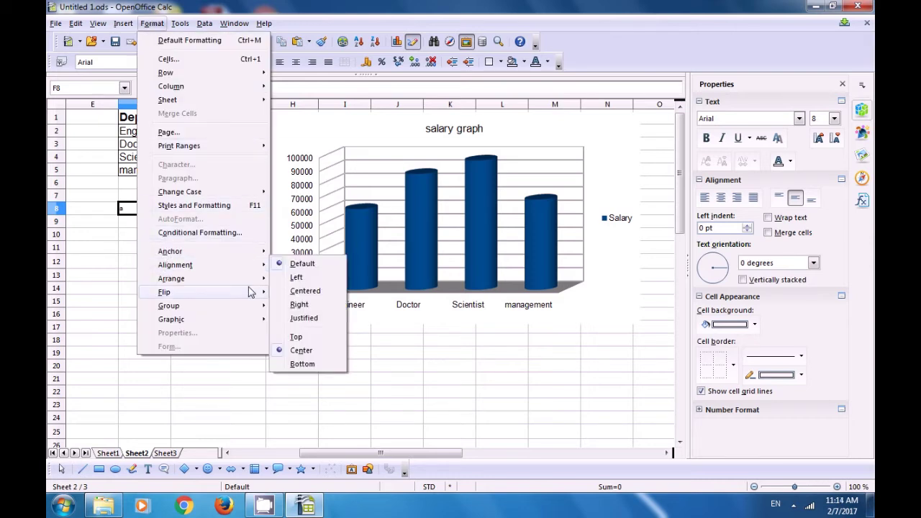
click(296, 366)
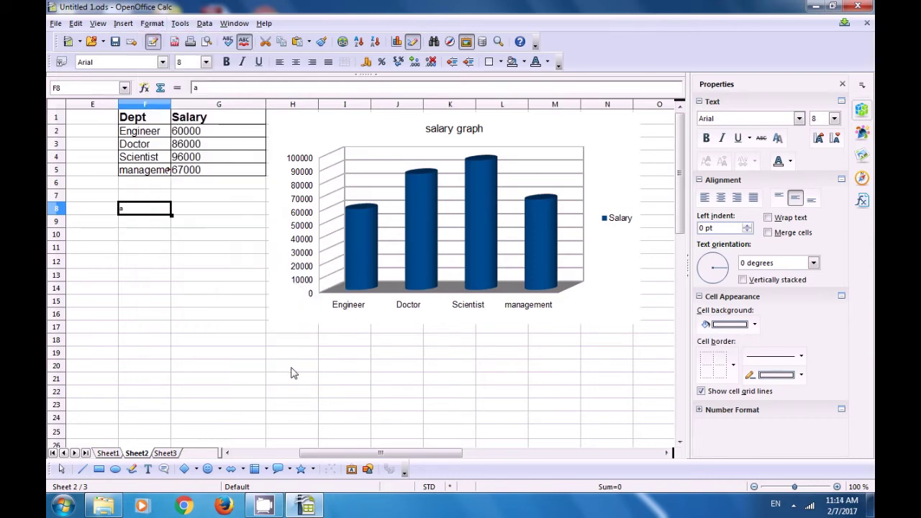
shift+click(132, 220)
click(126, 261)
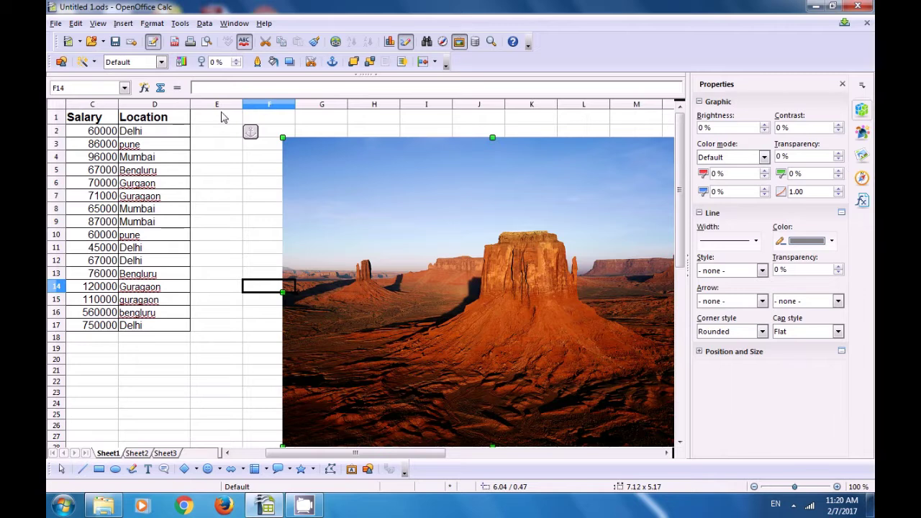
Step: Send the selected desert picture on Sheet1 to the background, behind the cells
click(152, 23)
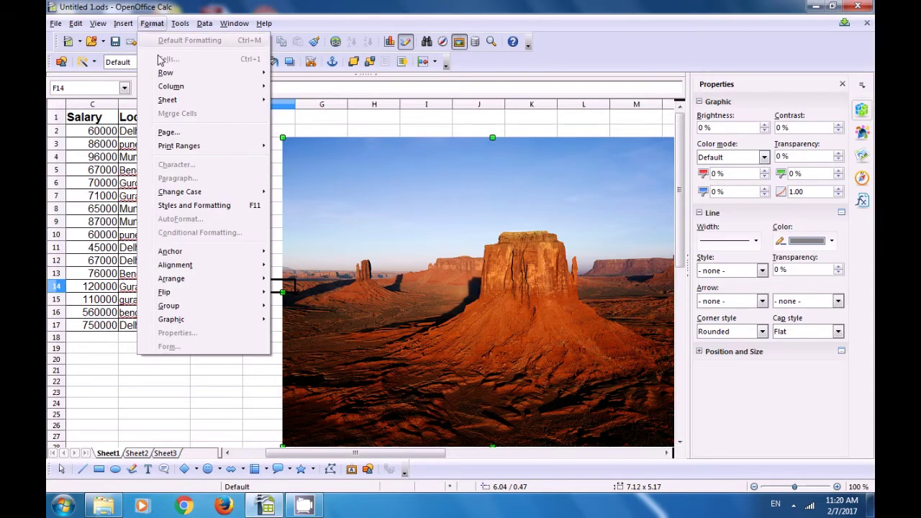
mouse_move(180, 282)
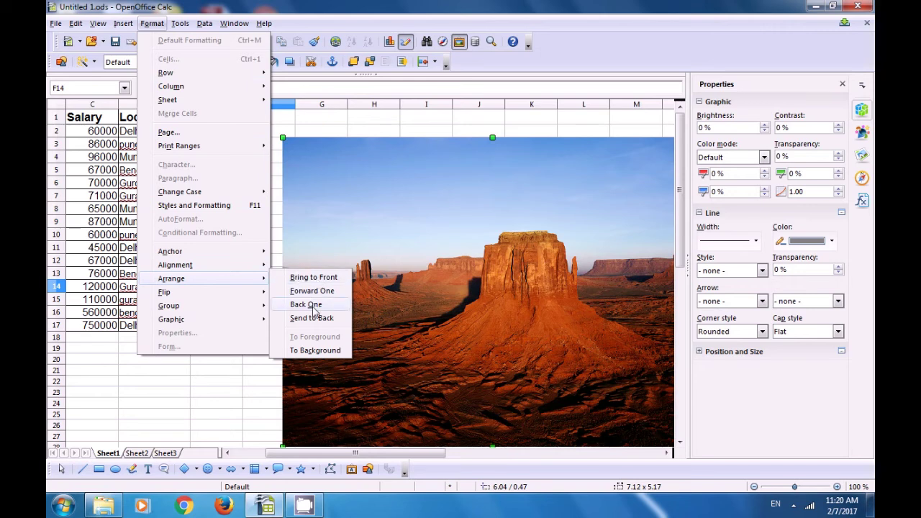
click(306, 351)
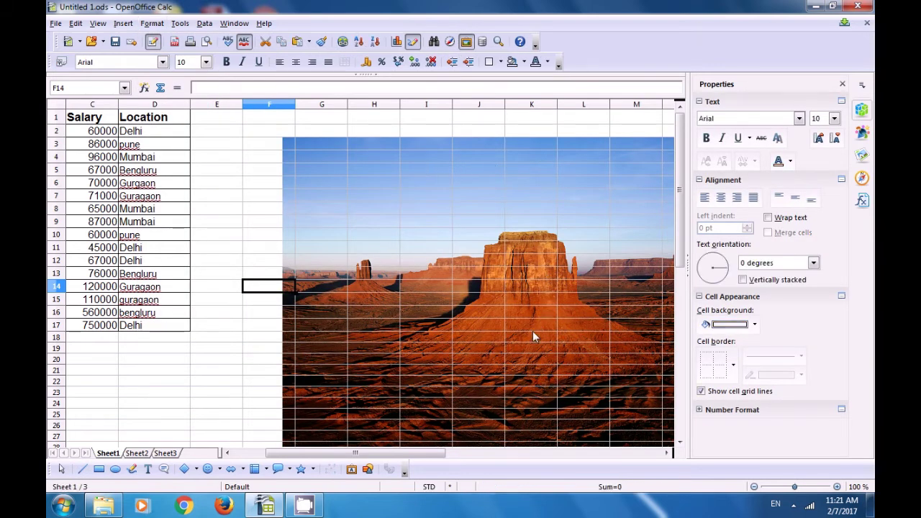
Step: Enter "sd" in cell H4 and "ds" in cell H8, over the desert picture
drag(388, 453, 448, 455)
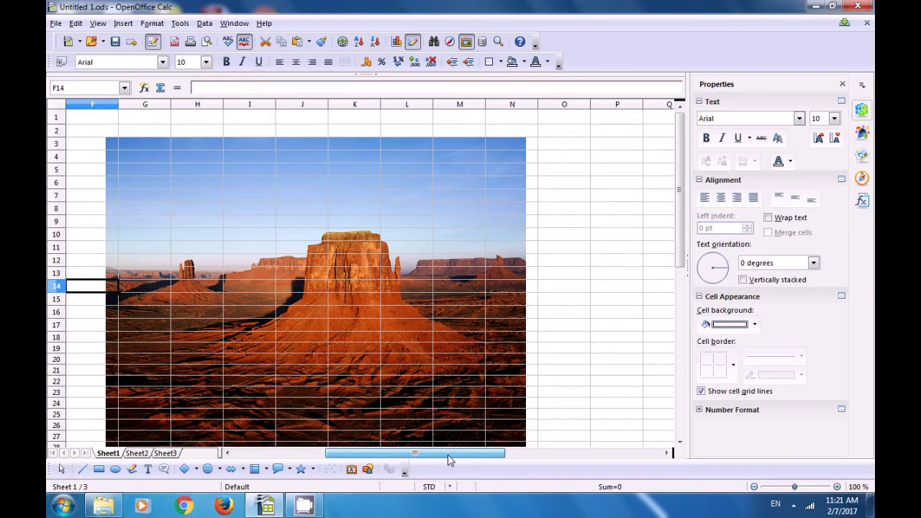
click(197, 160)
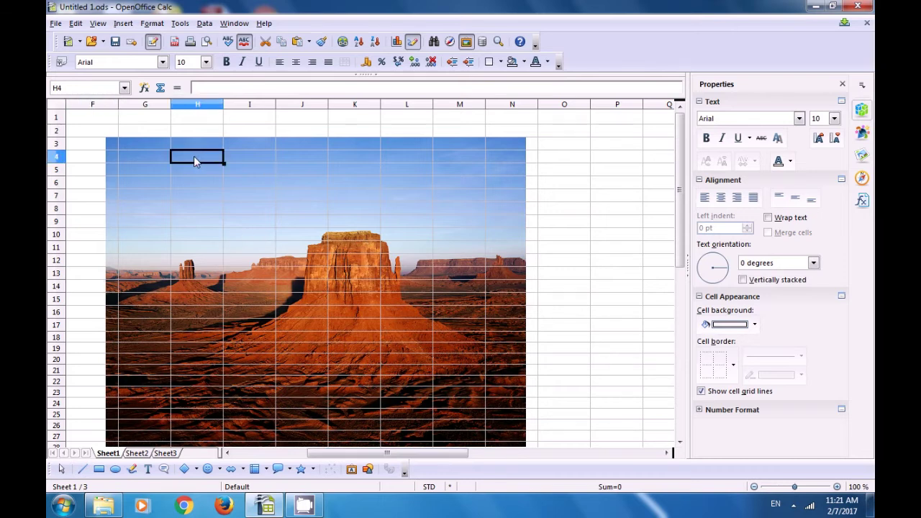
text(sd)
click(220, 208)
text(ds)
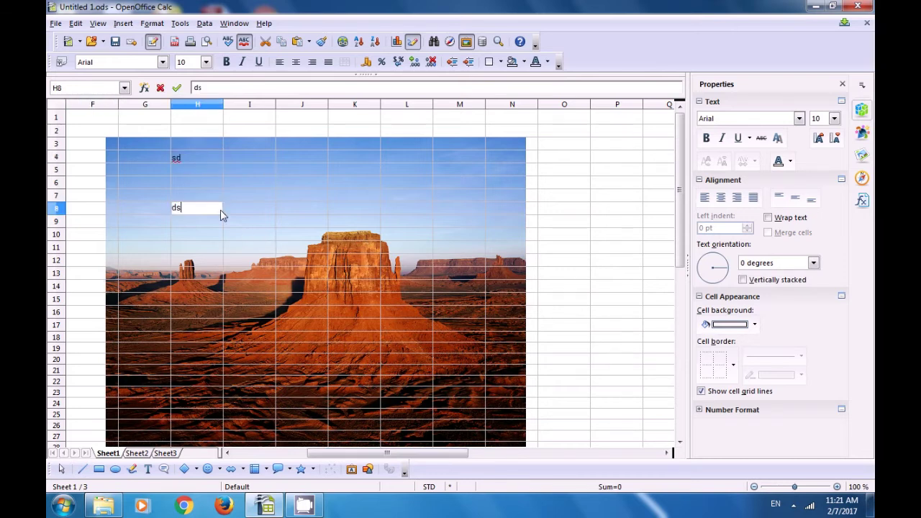
click(239, 182)
click(232, 158)
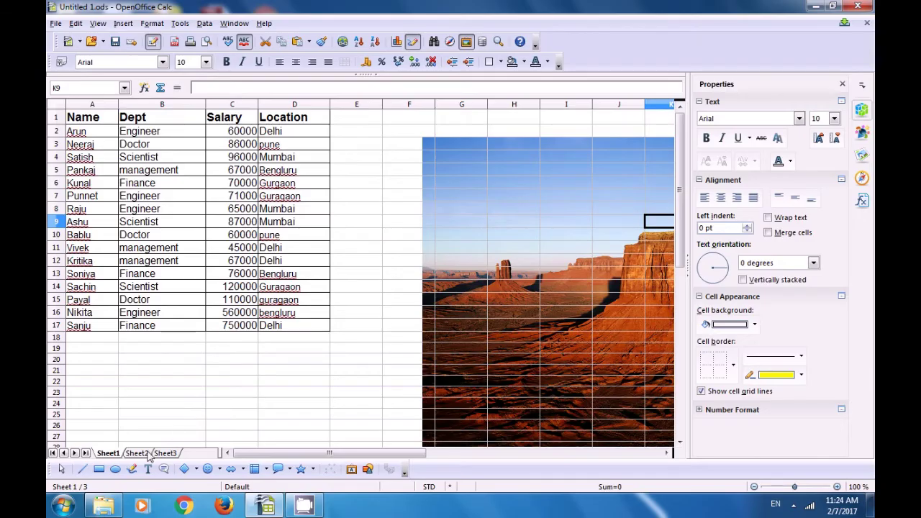
Step: On Sheet2, draw a right triangle about 1.23 x 0.94 inches around F16:F20, below the Dept and Salary data
click(144, 453)
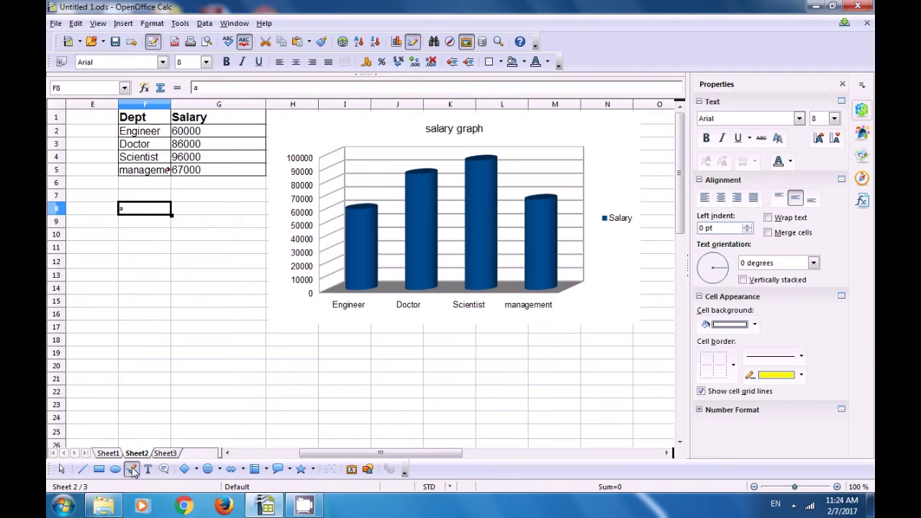
click(195, 470)
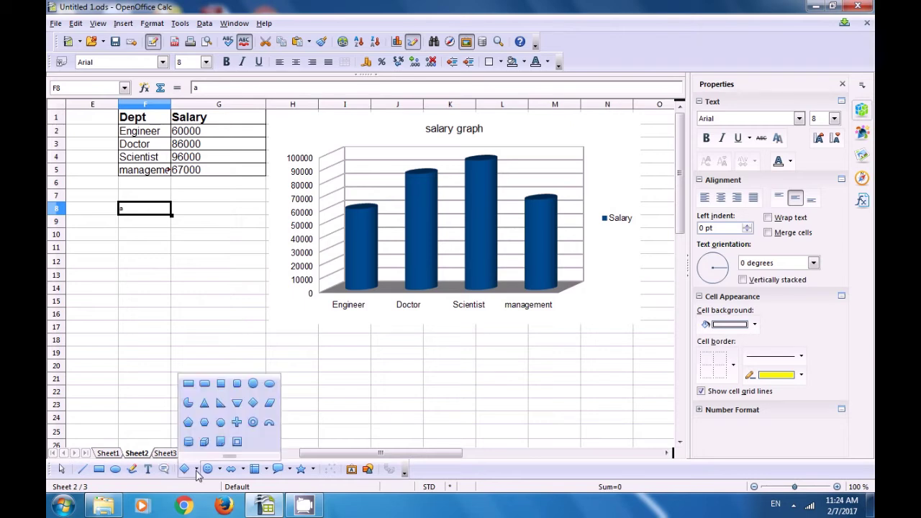
click(223, 404)
drag(110, 314, 184, 371)
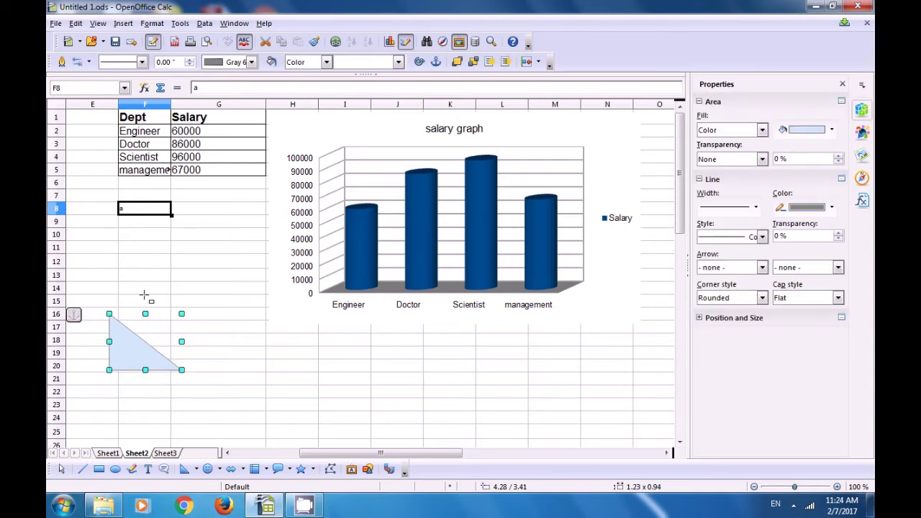
Step: Flip the right triangle vertically and horizontally, and deselect it
click(152, 24)
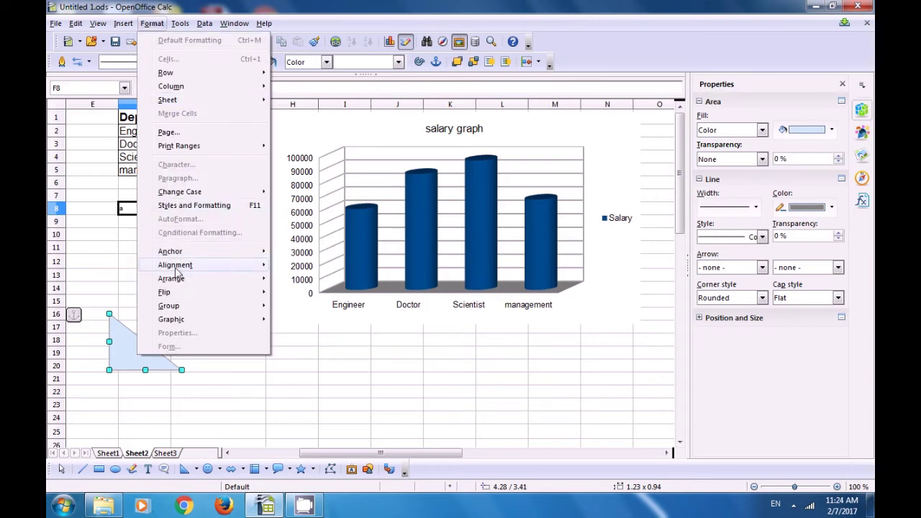
mouse_move(179, 294)
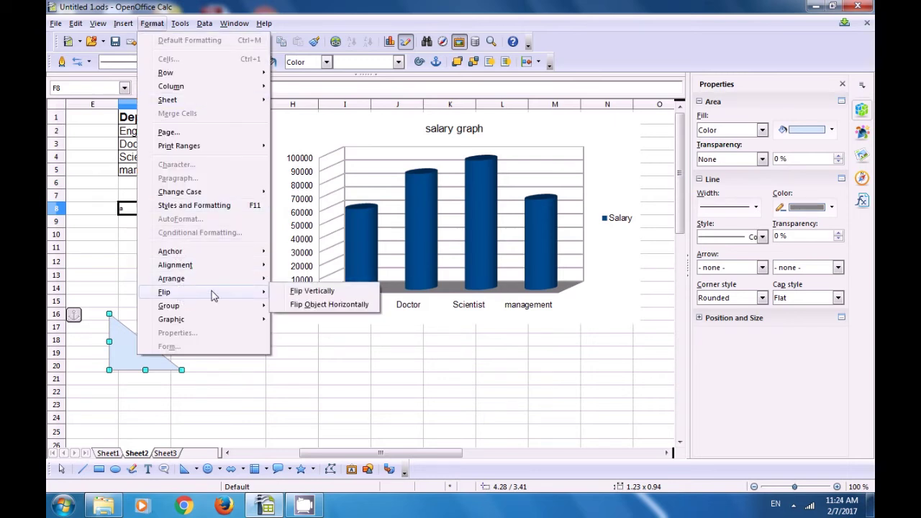
click(310, 291)
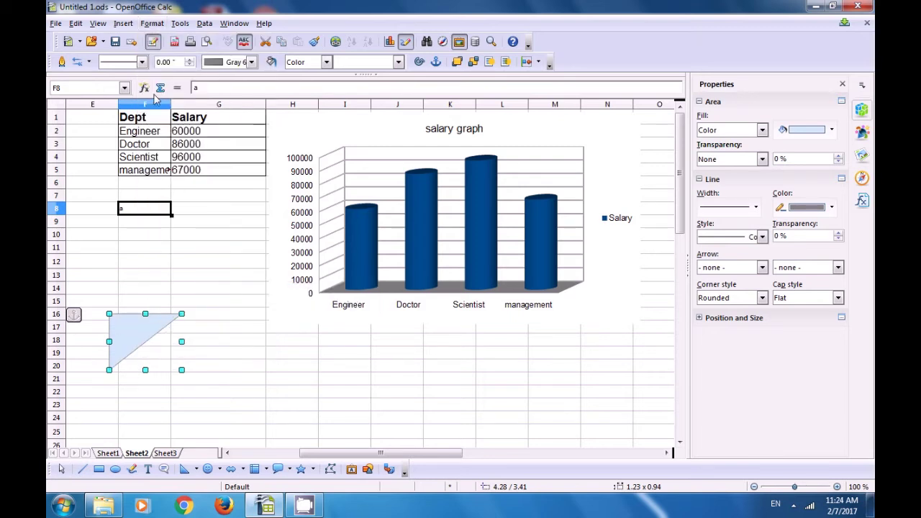
click(152, 24)
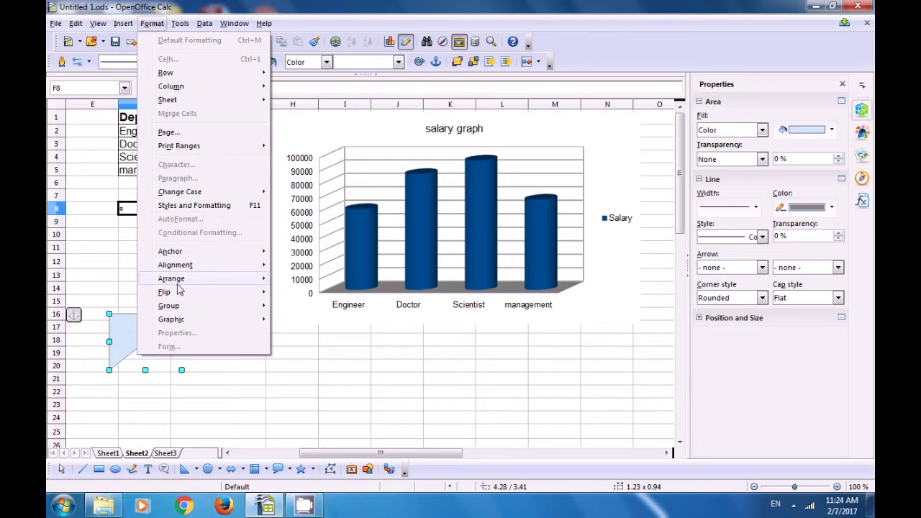
mouse_move(211, 288)
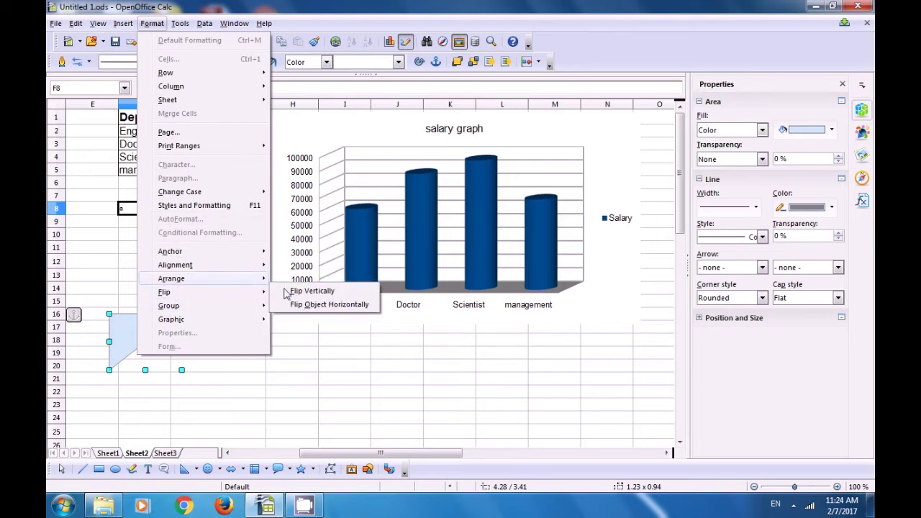
click(308, 306)
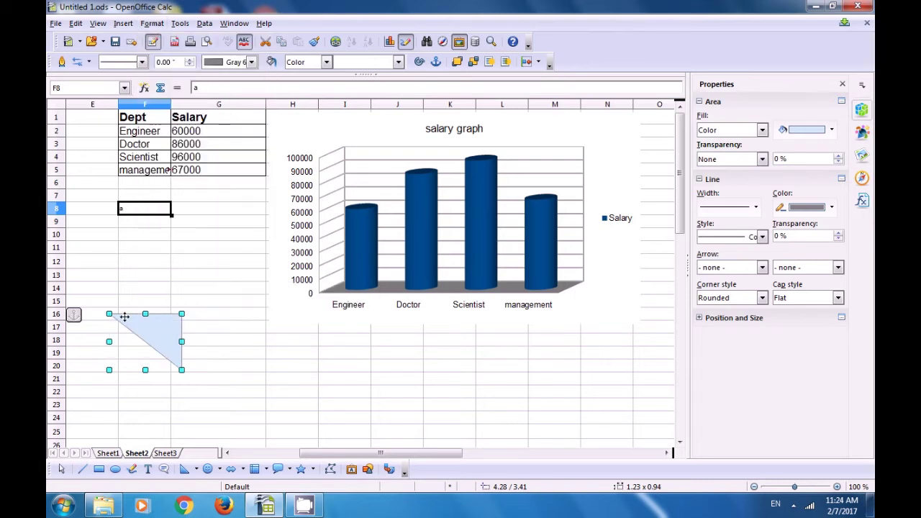
key(Escape)
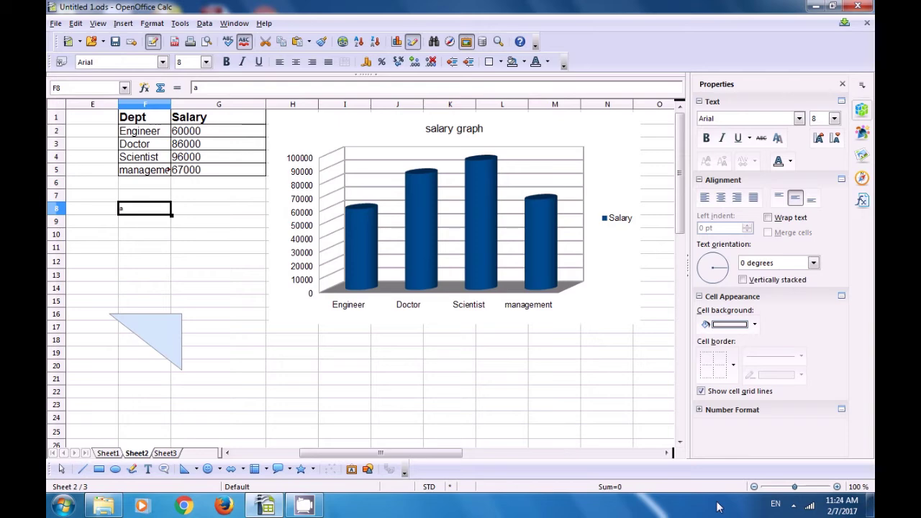
click(795, 506)
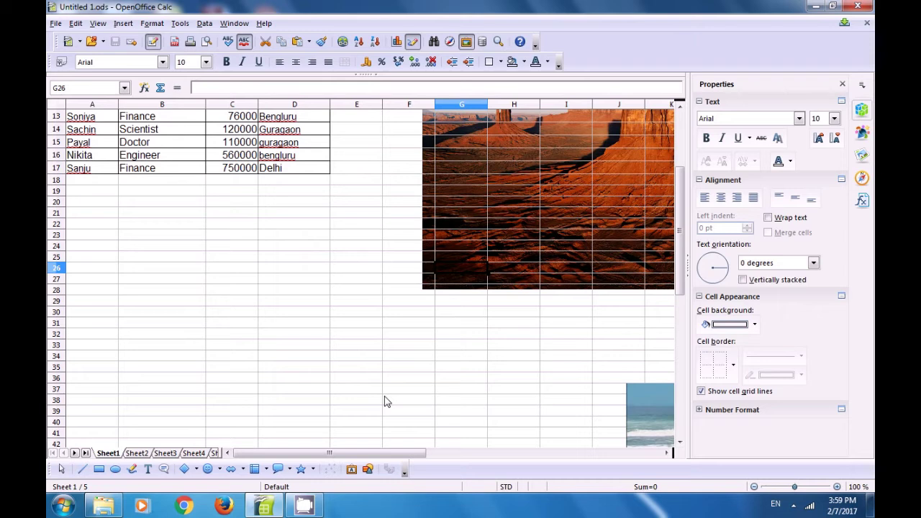
Step: On Sheet1, draw a diamond over about rows 35 to 40 of column D, below the data, and deselect it
click(190, 468)
drag(247, 362, 334, 425)
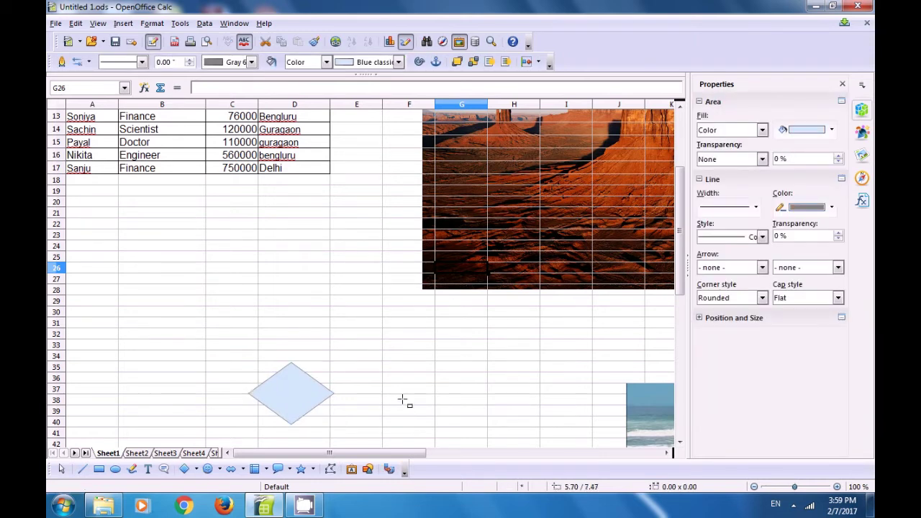
key(Escape)
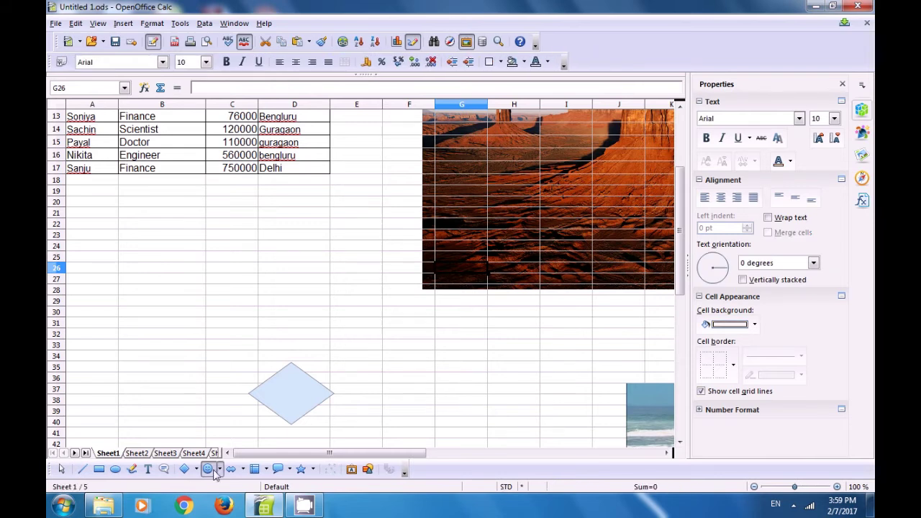
Step: Draw a smiley face over about rows 36 to 41 of columns F and G, and select it together with the diamond
click(208, 468)
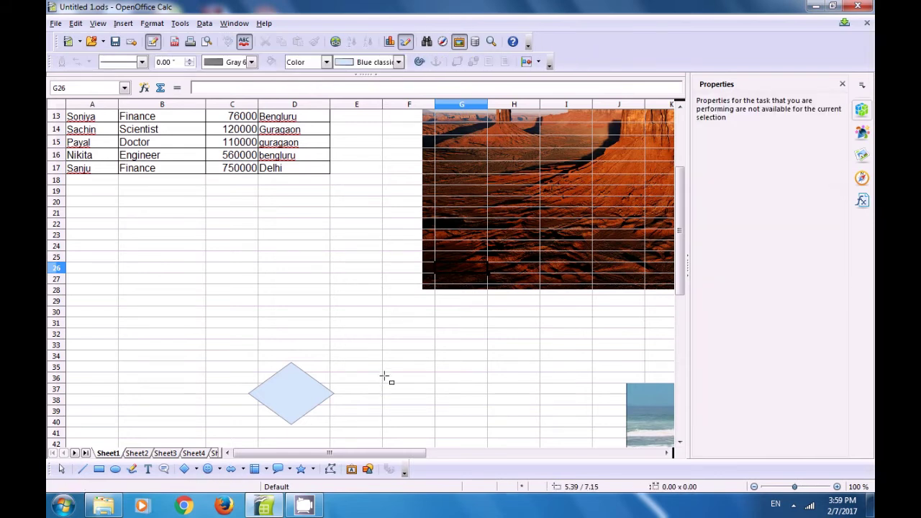
drag(384, 368, 468, 429)
shift+click(296, 377)
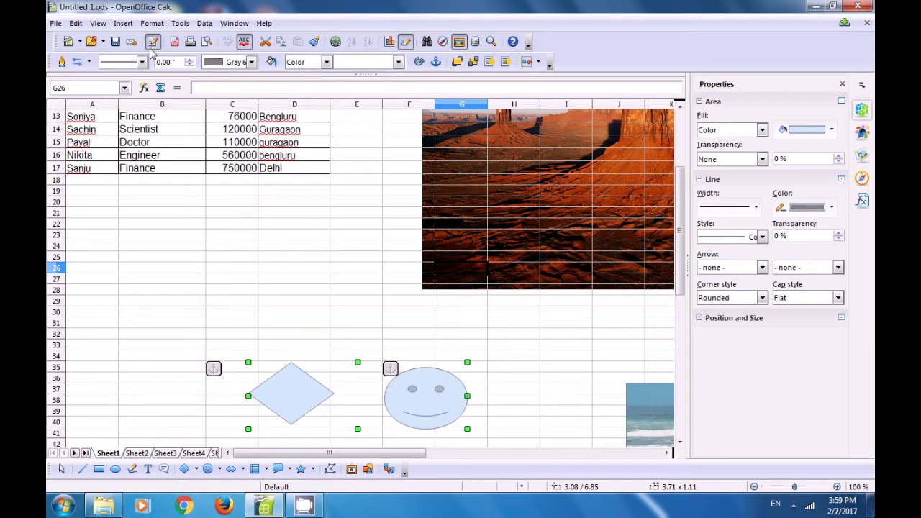
Step: Group the selected diamond and smiley face into one object, and deselect it
click(152, 23)
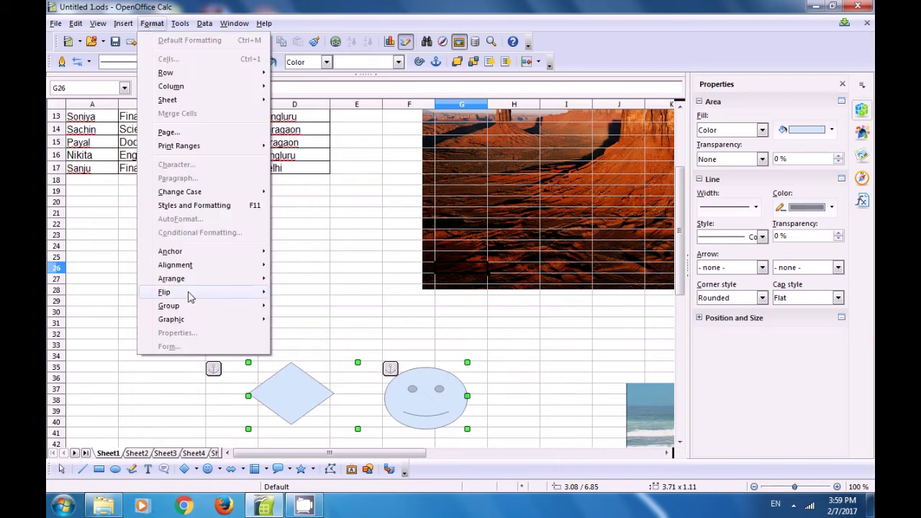
mouse_move(189, 306)
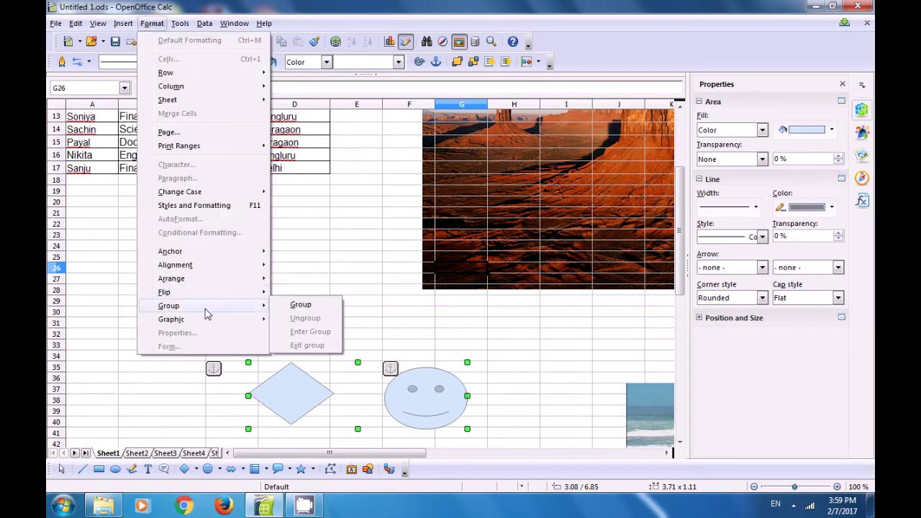
click(301, 305)
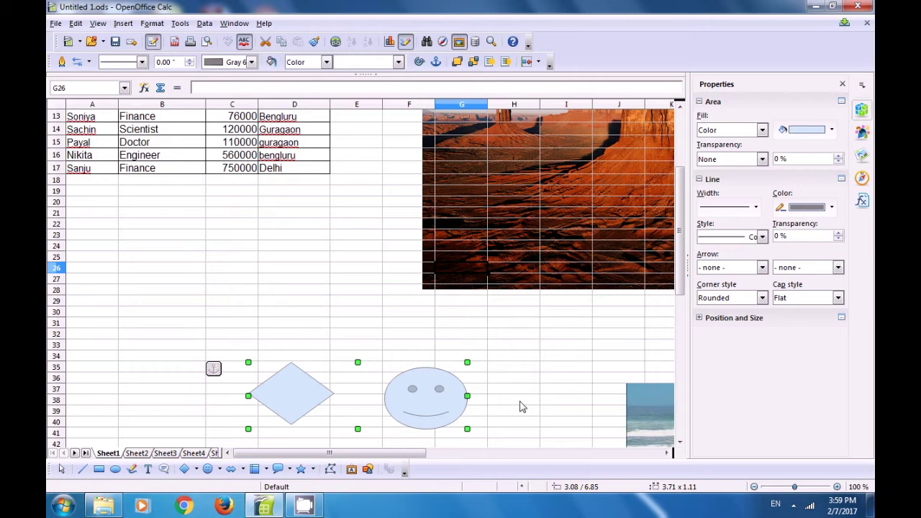
click(521, 407)
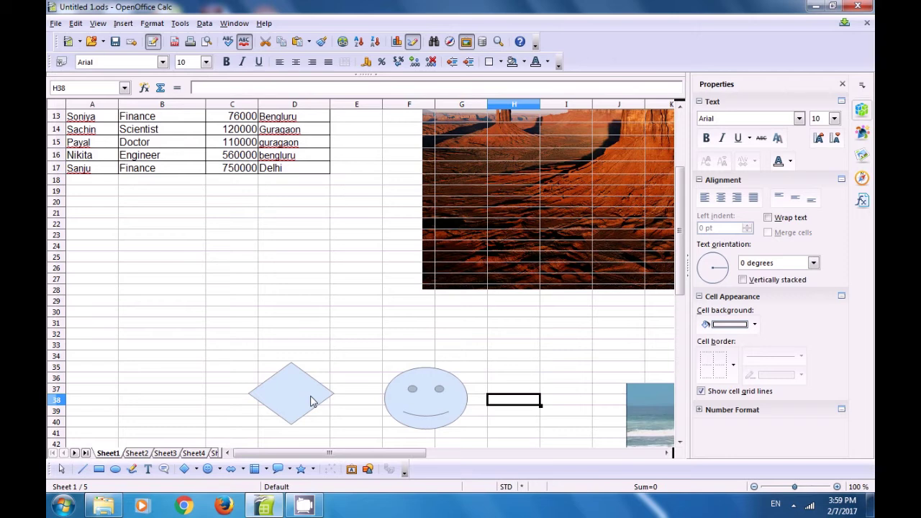
Step: Move the grouped shapes to about rows 27 to 32 of columns B to E, and from there down to about rows 33 to 38
click(288, 404)
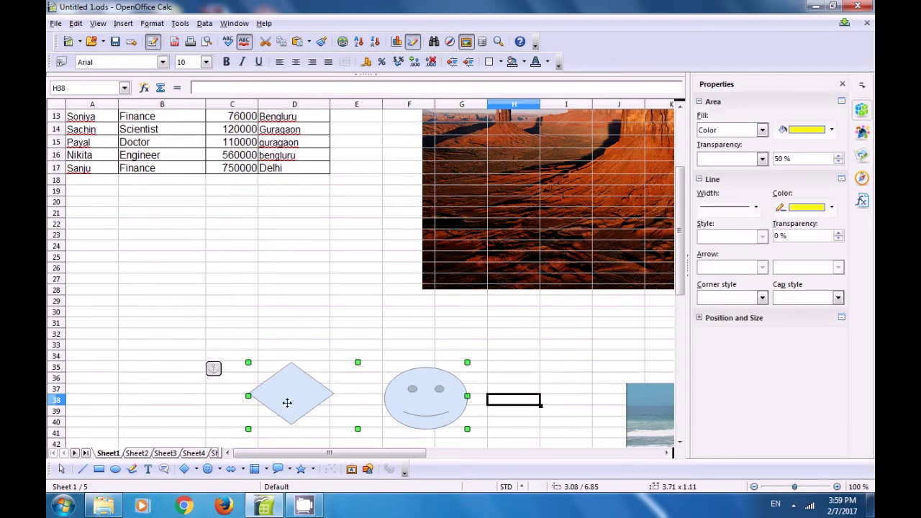
drag(286, 404, 176, 312)
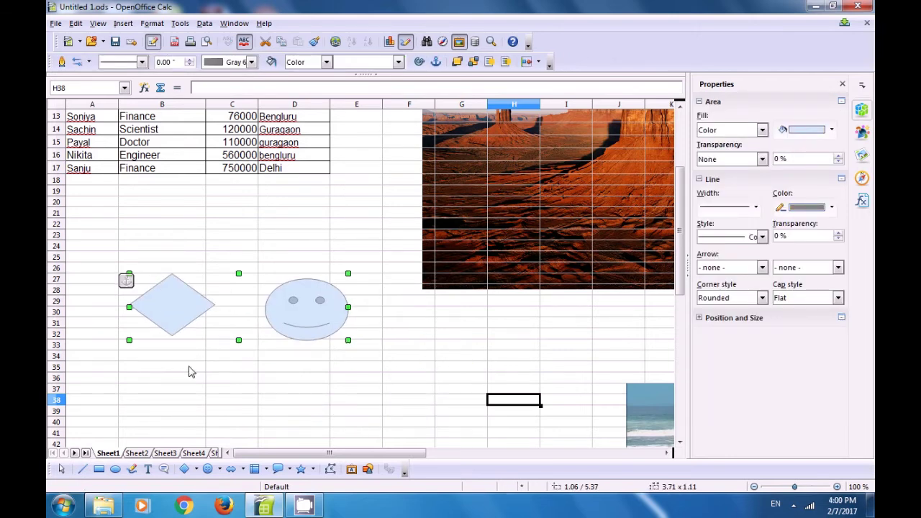
click(192, 368)
click(284, 318)
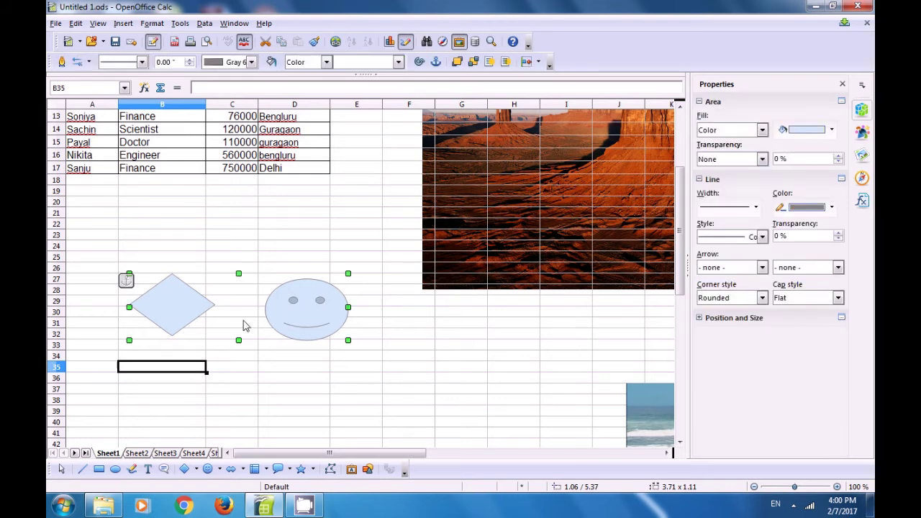
drag(300, 325, 299, 379)
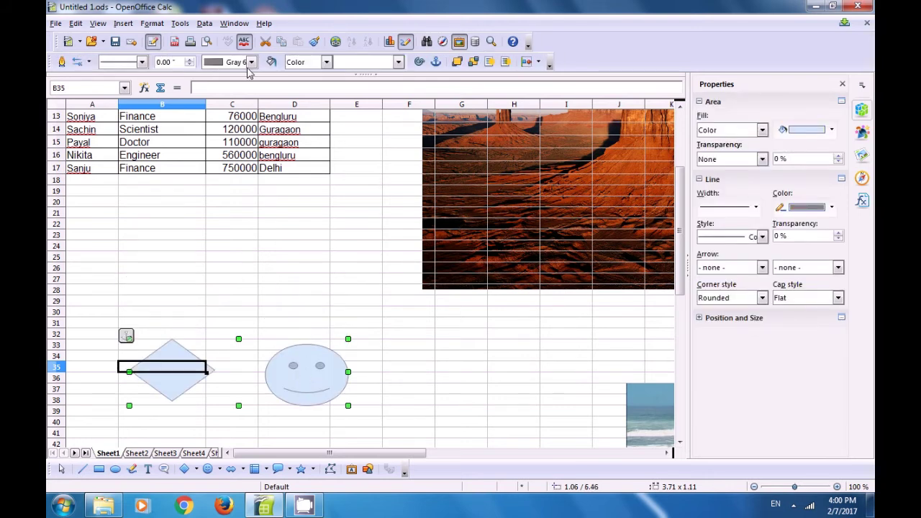
Step: Give the grouped shapes a Red 1 line color and a Brownstone bitmap fill, and deselect them
click(251, 62)
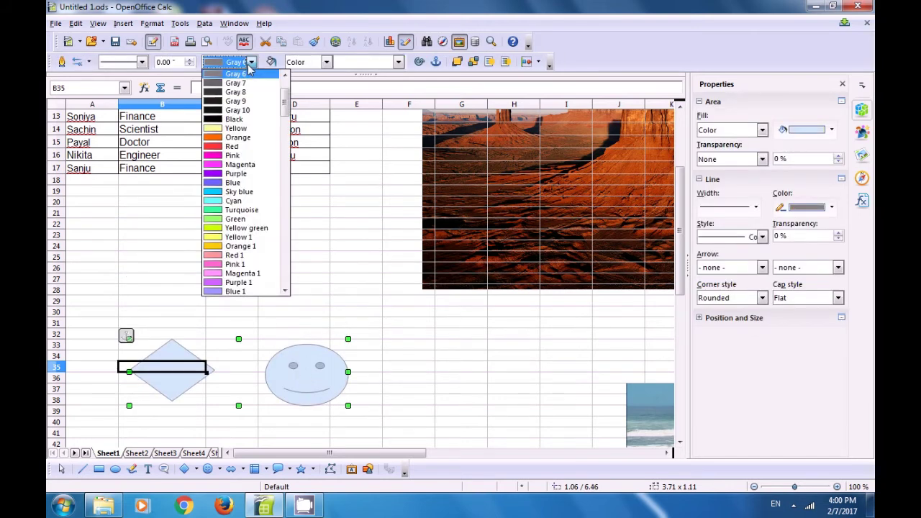
click(228, 256)
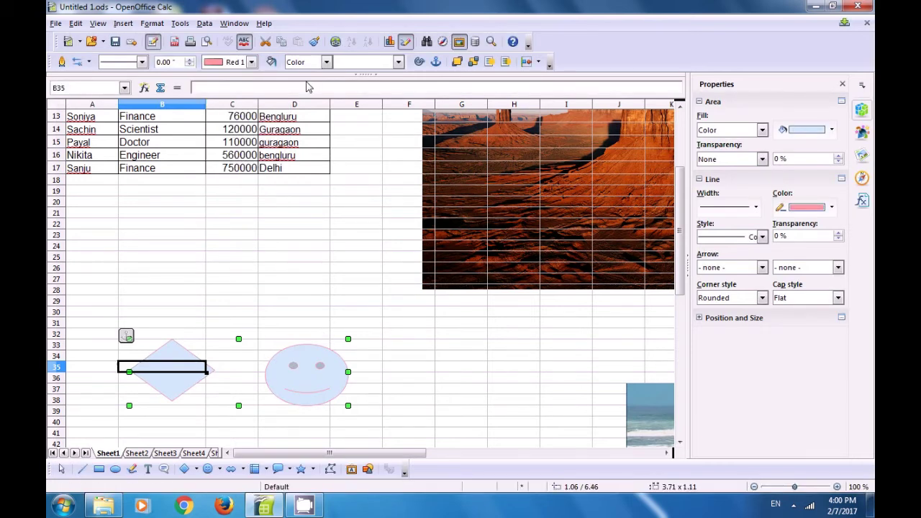
click(326, 62)
click(403, 63)
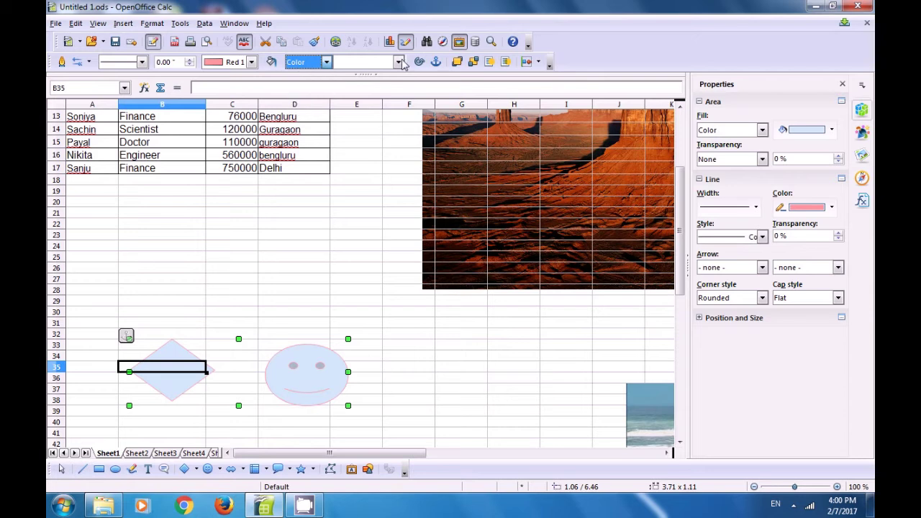
click(399, 63)
click(399, 63)
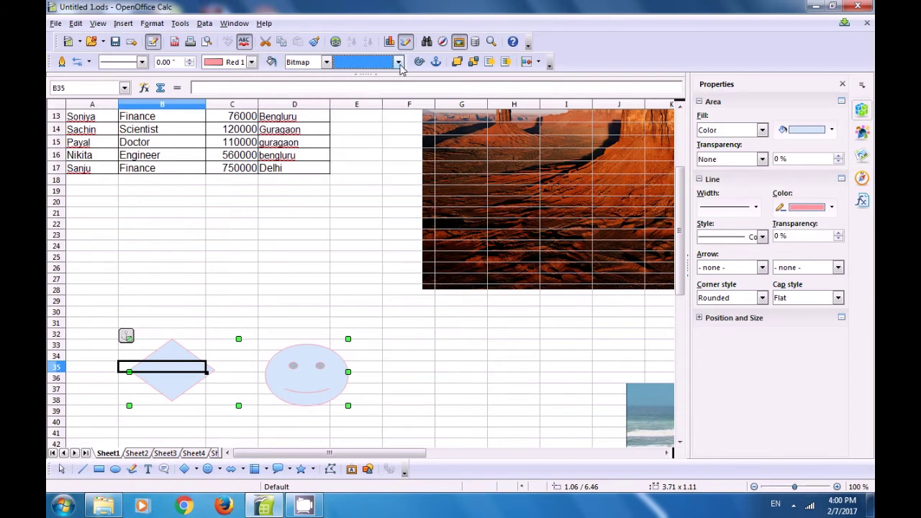
click(398, 63)
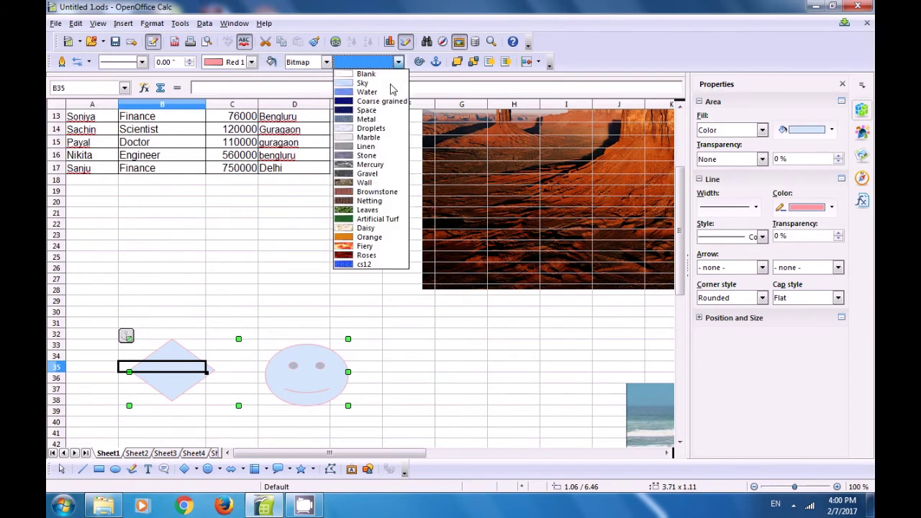
click(367, 195)
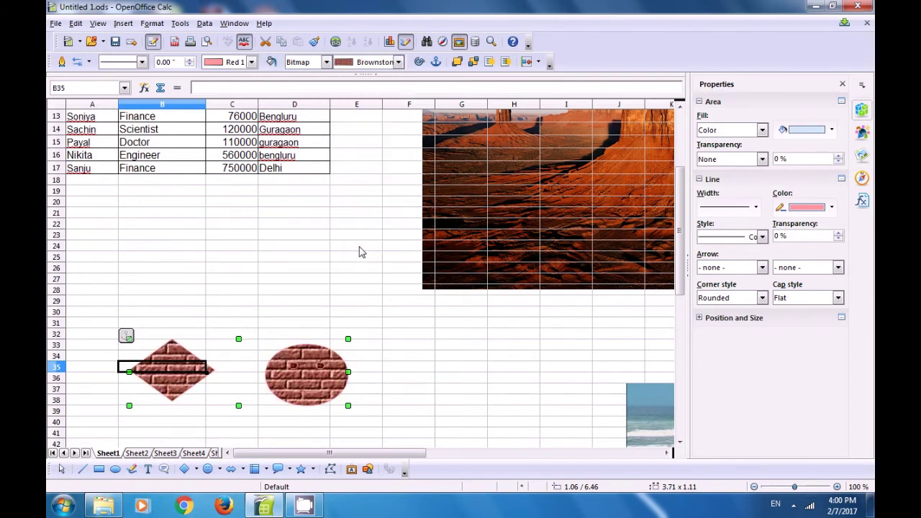
click(422, 326)
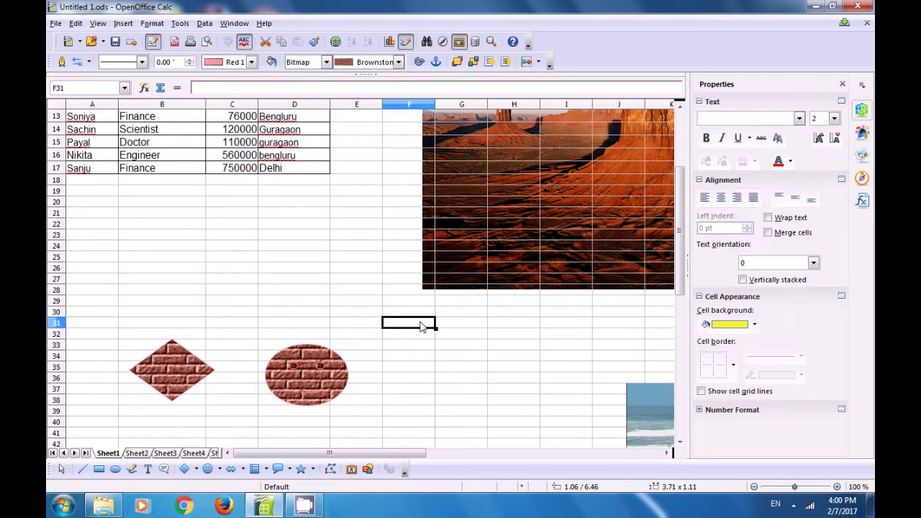
Step: Move the grouped shapes to about rows 34 to 39 of columns C to G, and ungroup them
click(195, 374)
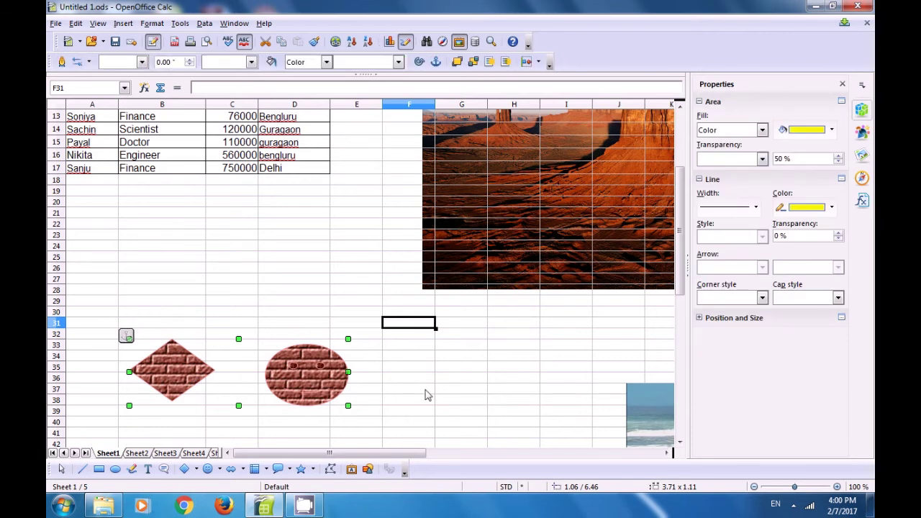
drag(316, 380, 425, 390)
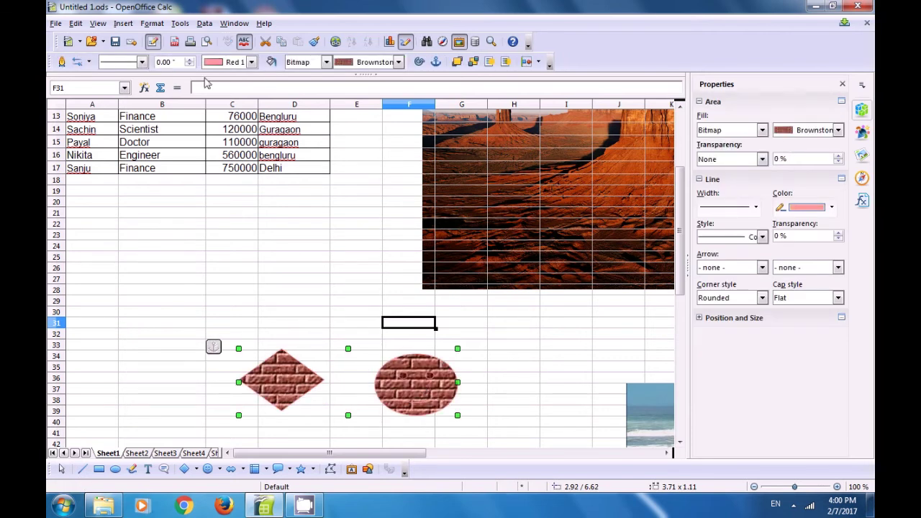
click(153, 24)
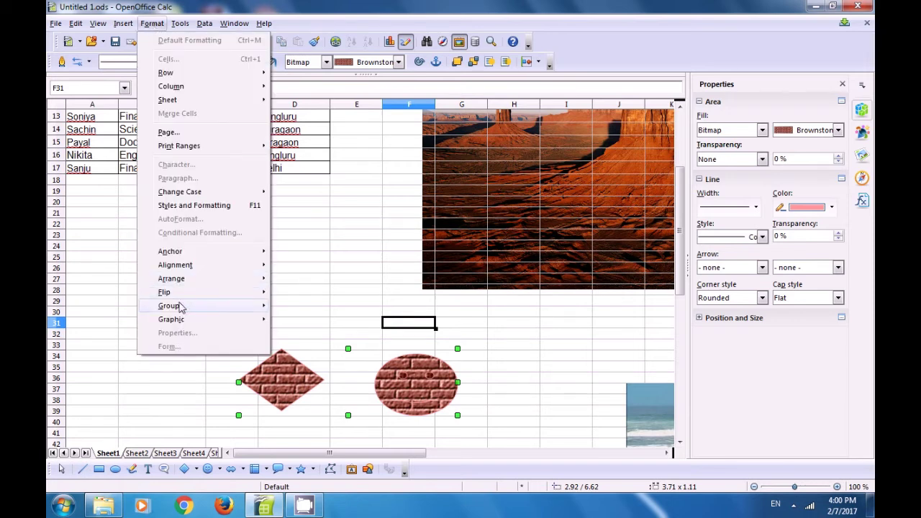
mouse_move(183, 306)
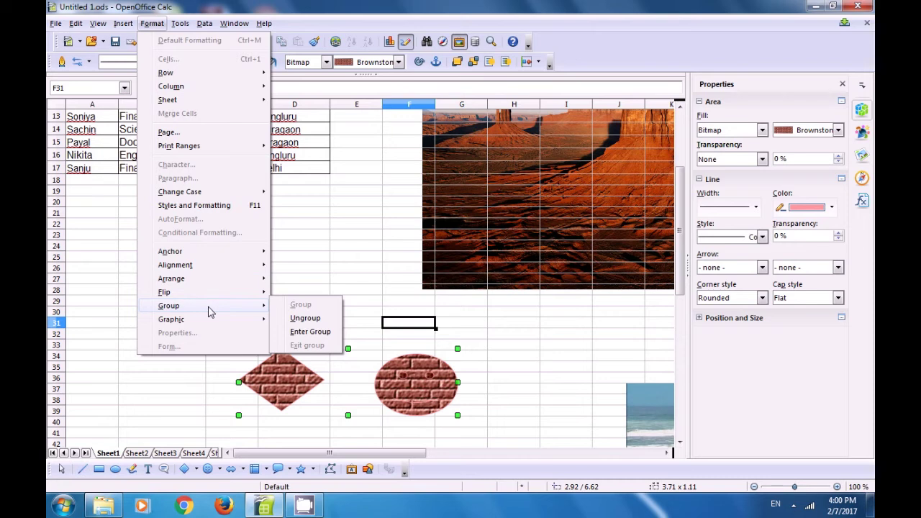
click(307, 321)
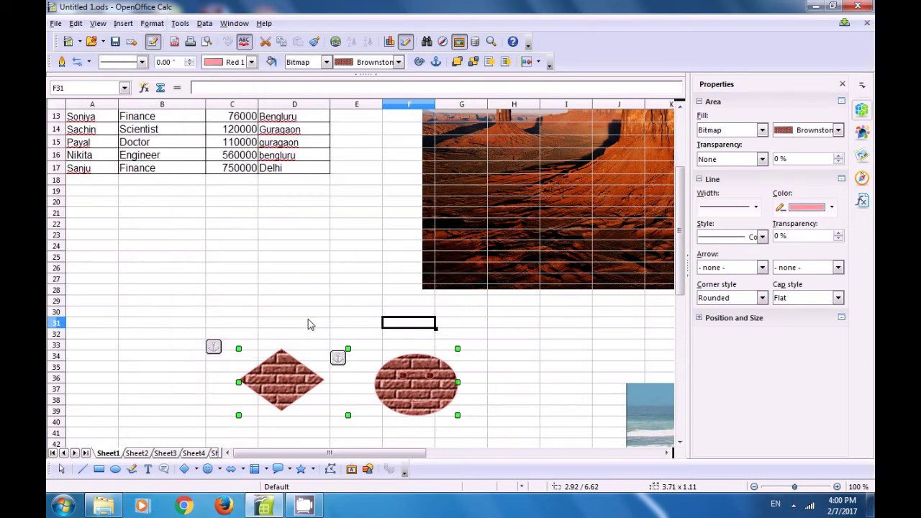
click(534, 388)
Step: Select the smiley face and the diamond one at a time to check that each is a separate object, and deselect them
click(433, 382)
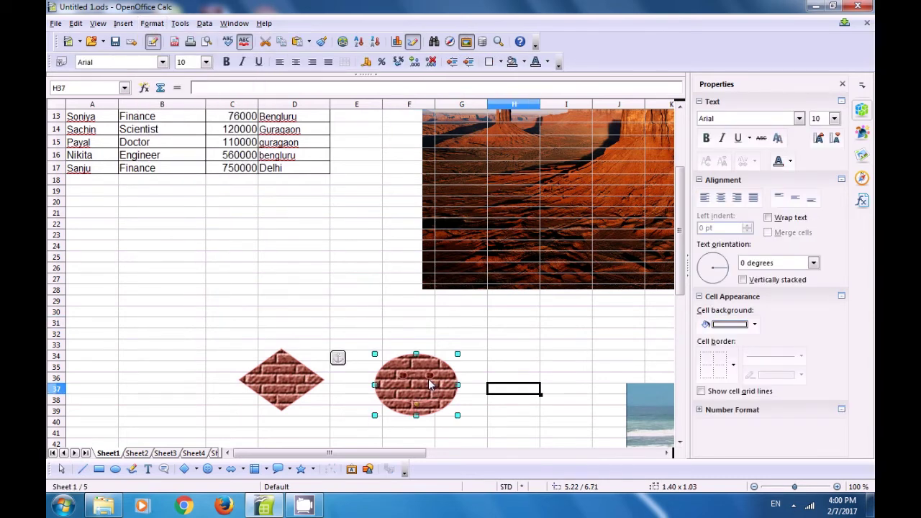
click(276, 371)
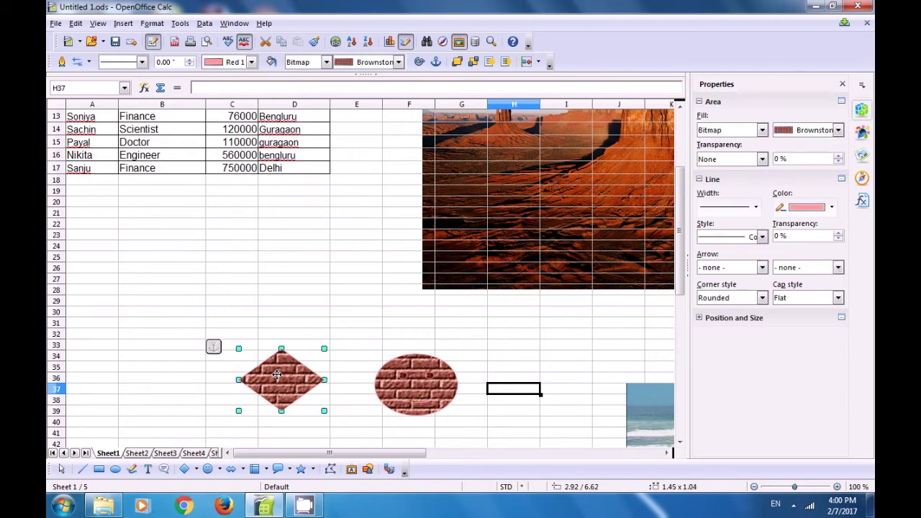
click(399, 387)
click(301, 378)
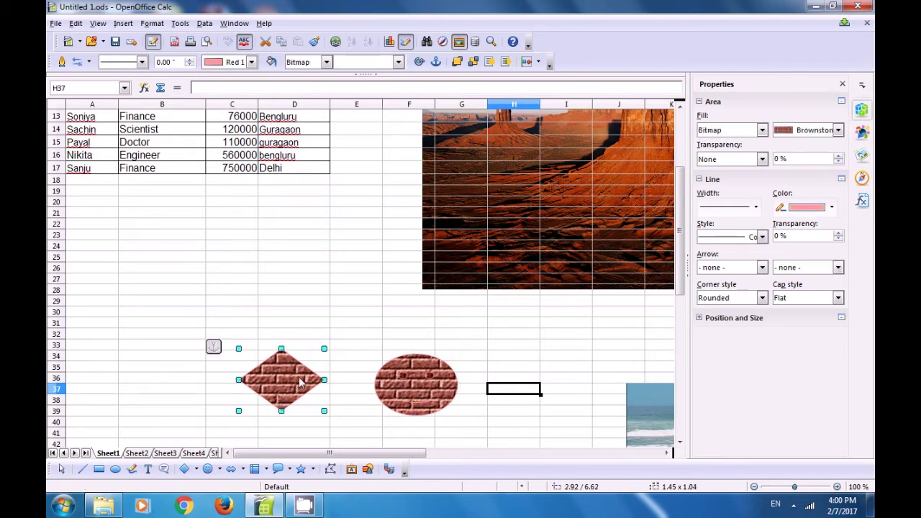
click(353, 338)
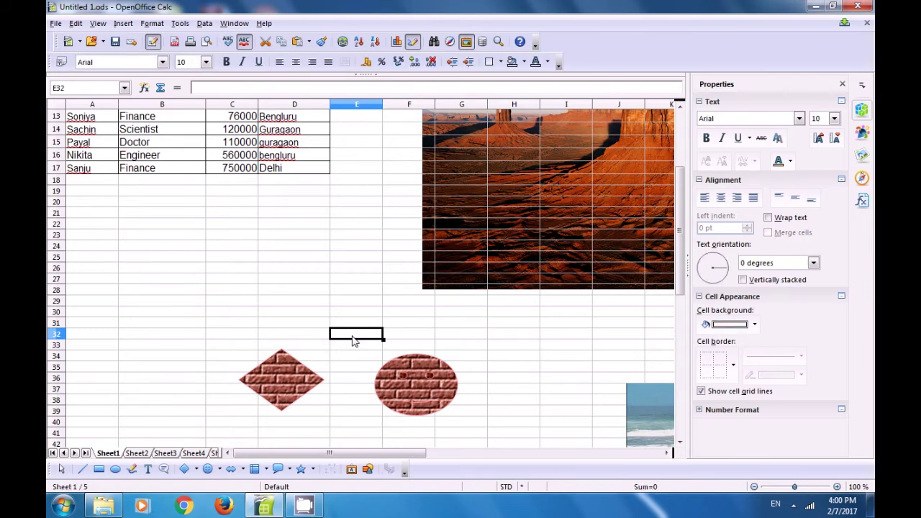
Step: Select only the diamond and look at which grouping options are available for a single shape
click(299, 382)
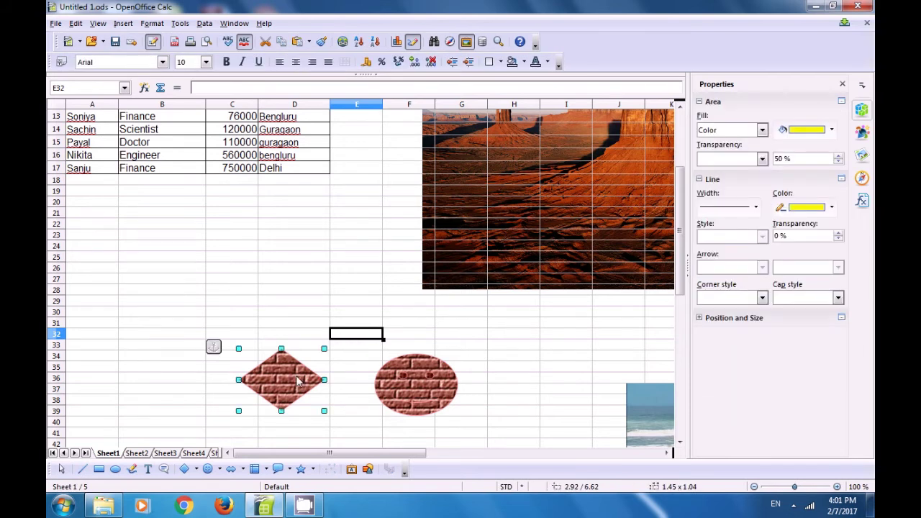
click(152, 23)
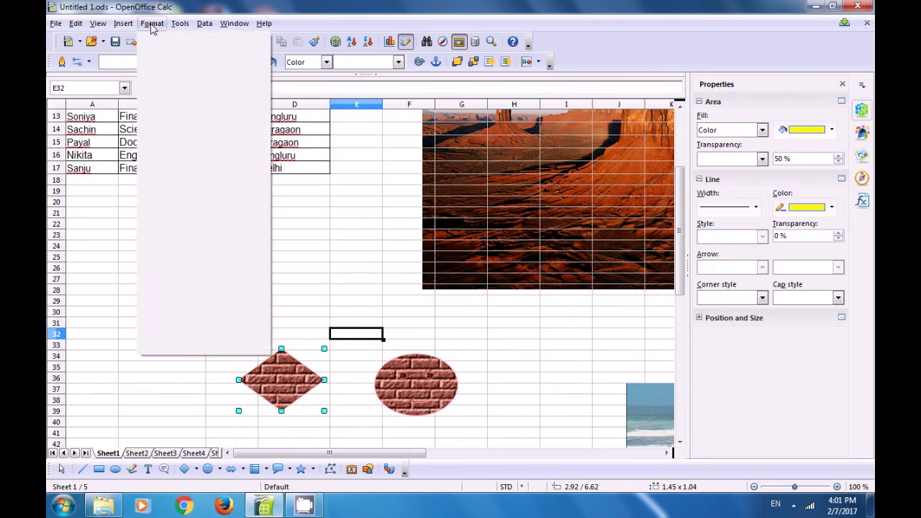
click(152, 24)
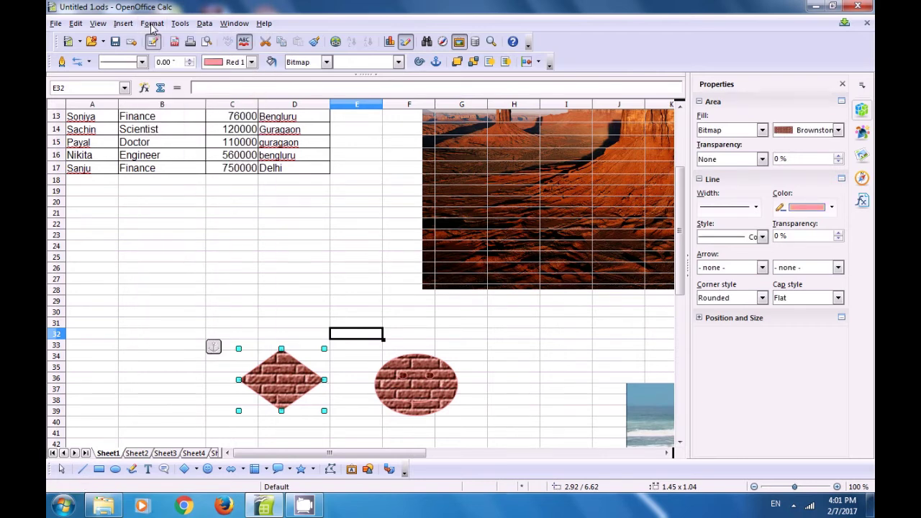
click(152, 24)
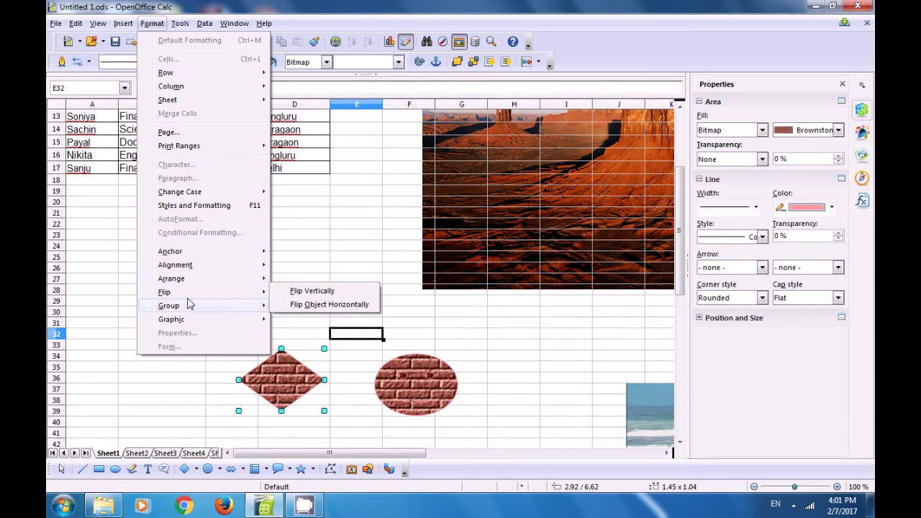
mouse_move(190, 306)
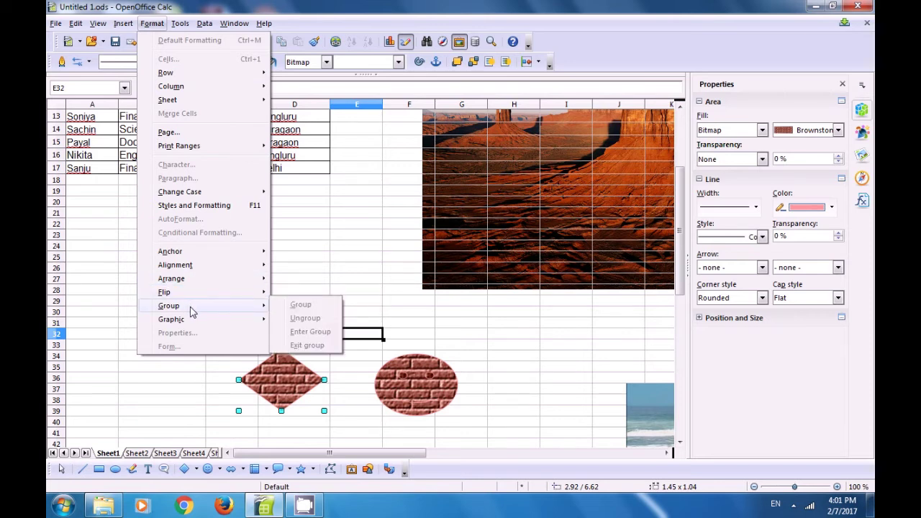
click(412, 328)
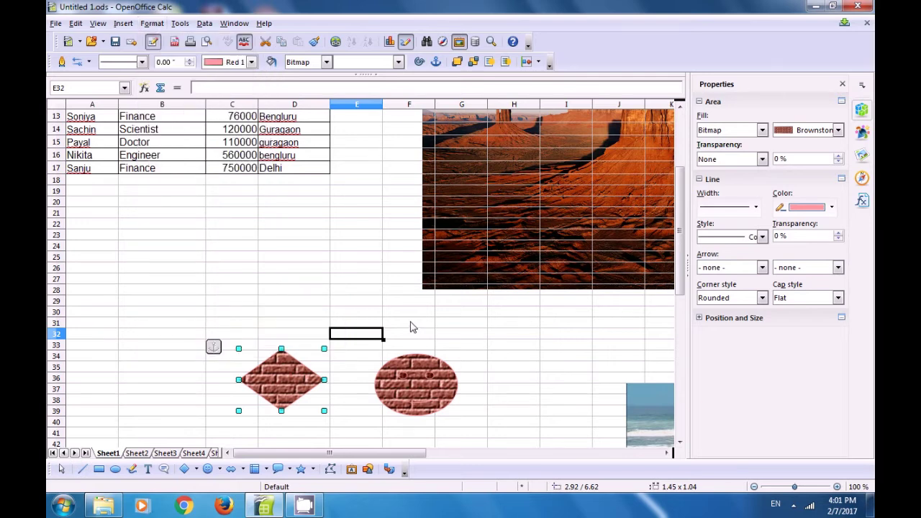
Step: Add the smiley face to the diamond selection and group the two shapes again
shift+click(415, 384)
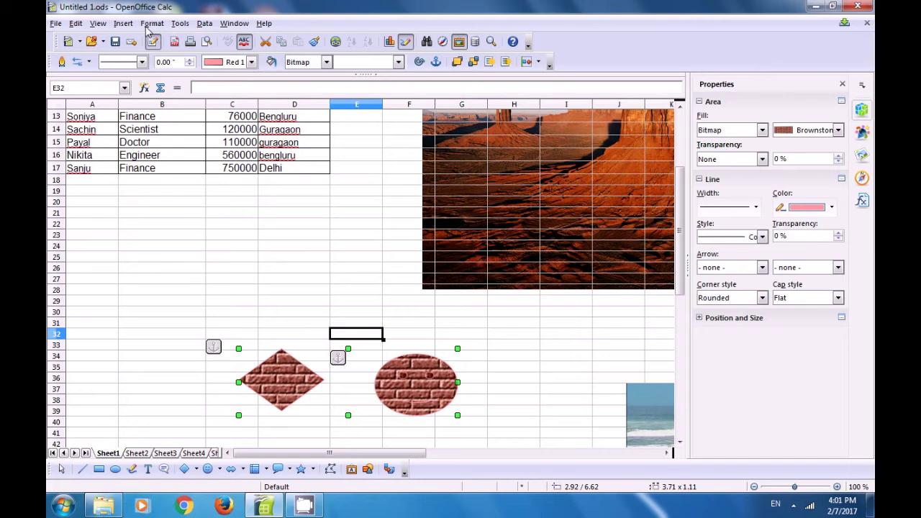
click(151, 24)
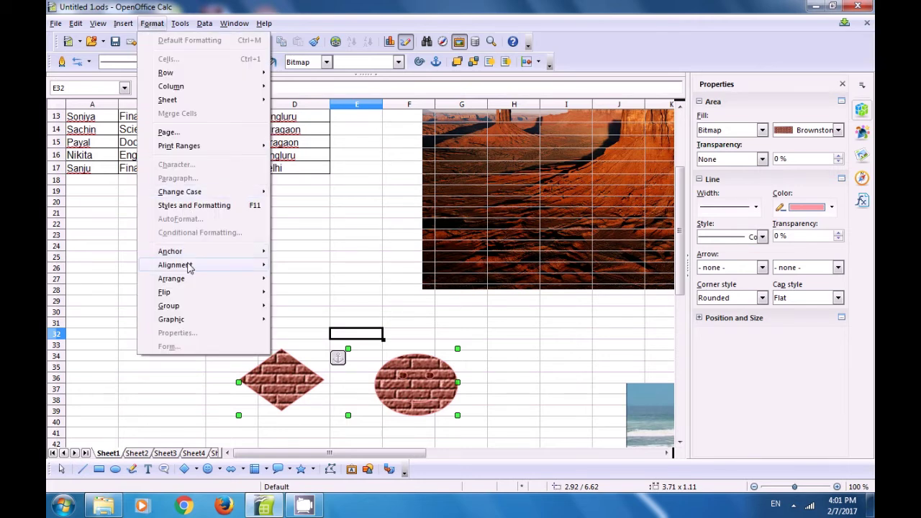
mouse_move(193, 308)
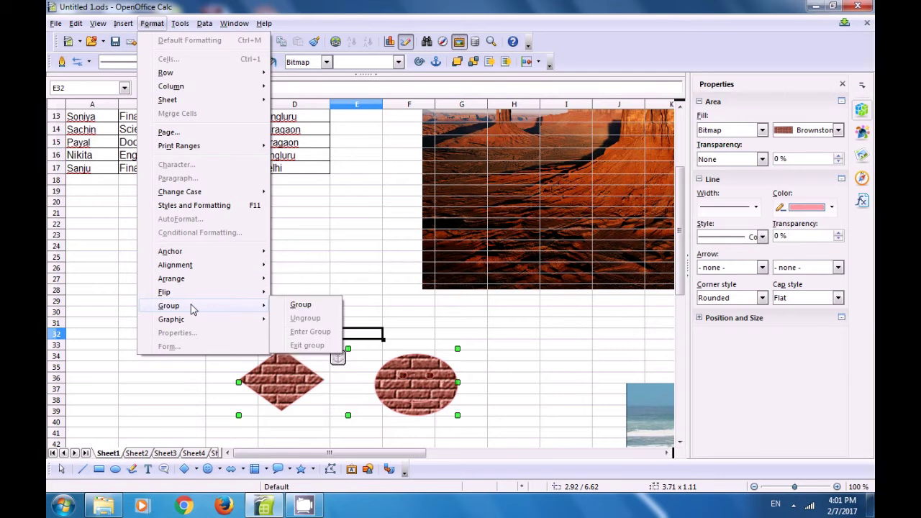
click(305, 309)
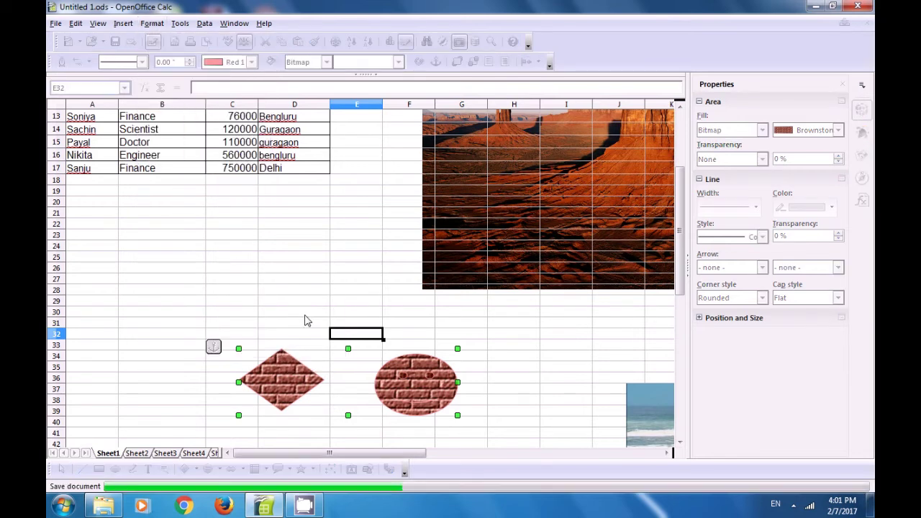
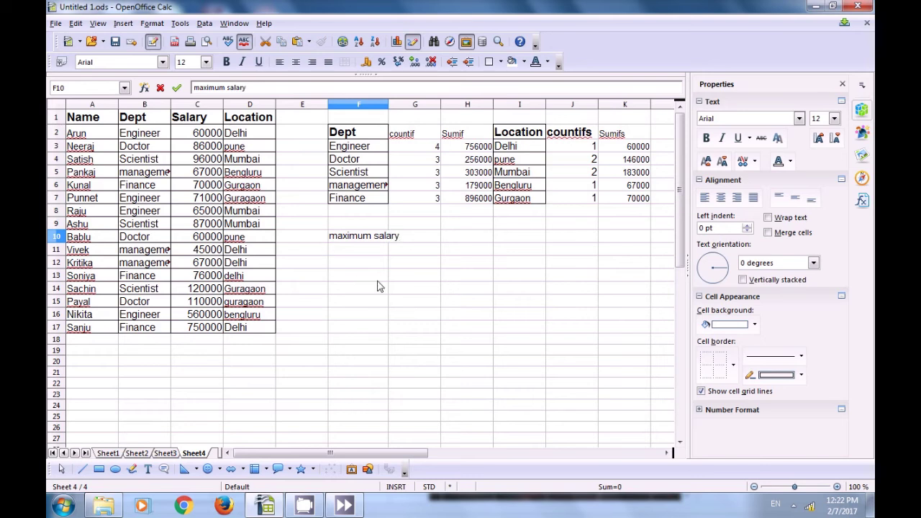
Step: Add a Rank heading in E10 and enter the ranks 1, 2, 3 and 4 in E11 to E14
click(308, 237)
text(Rank)
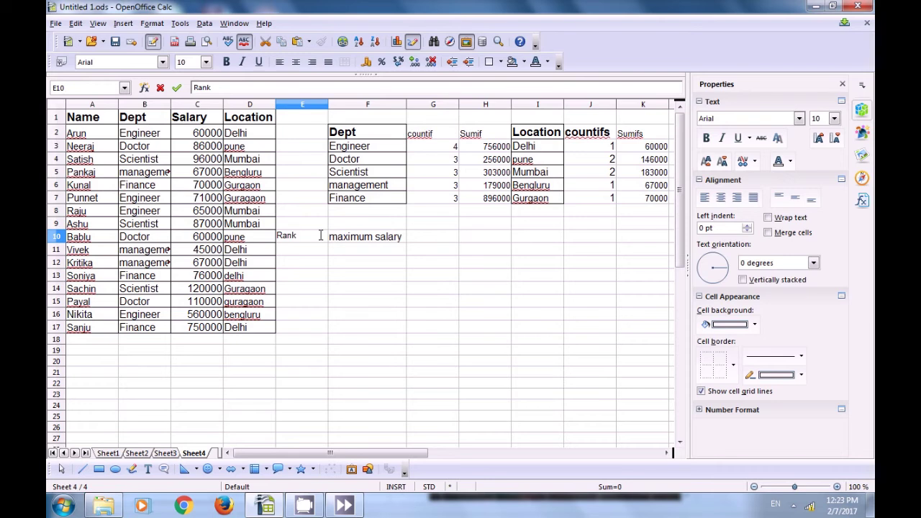
click(374, 280)
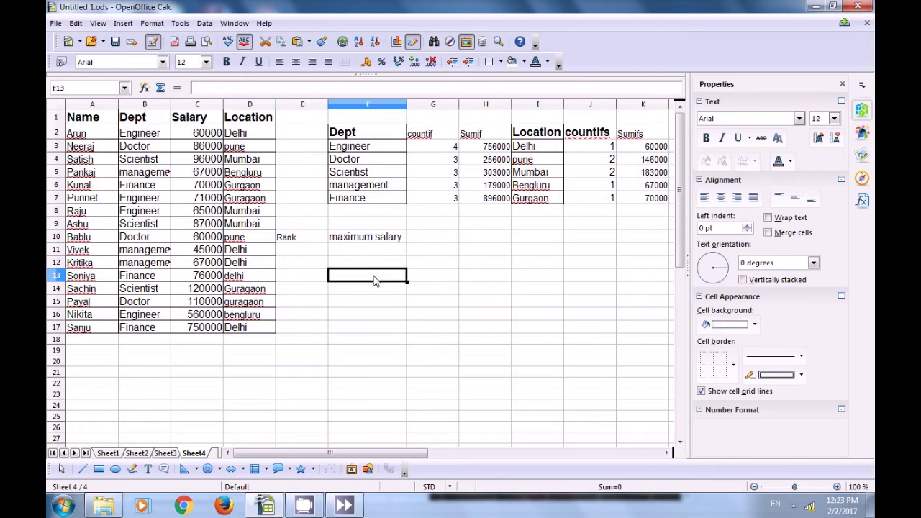
click(309, 252)
text(1)
key(Return)
text(2)
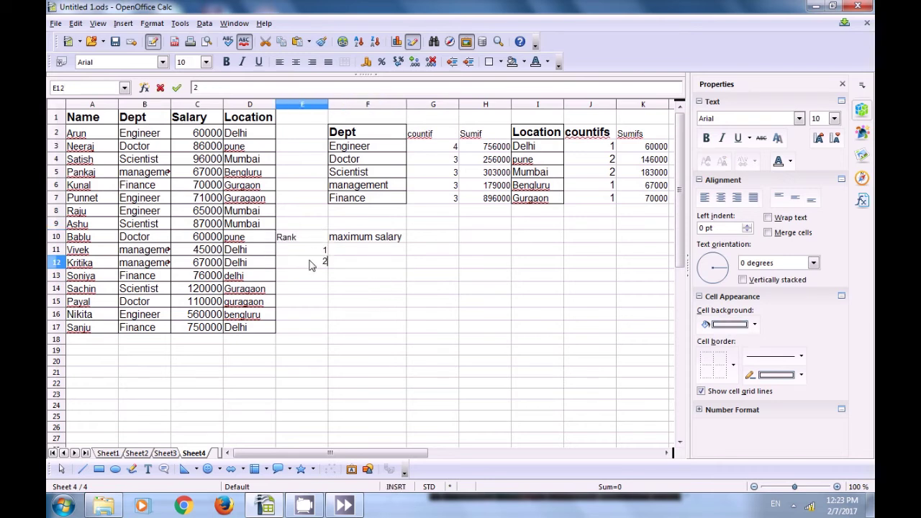
click(321, 280)
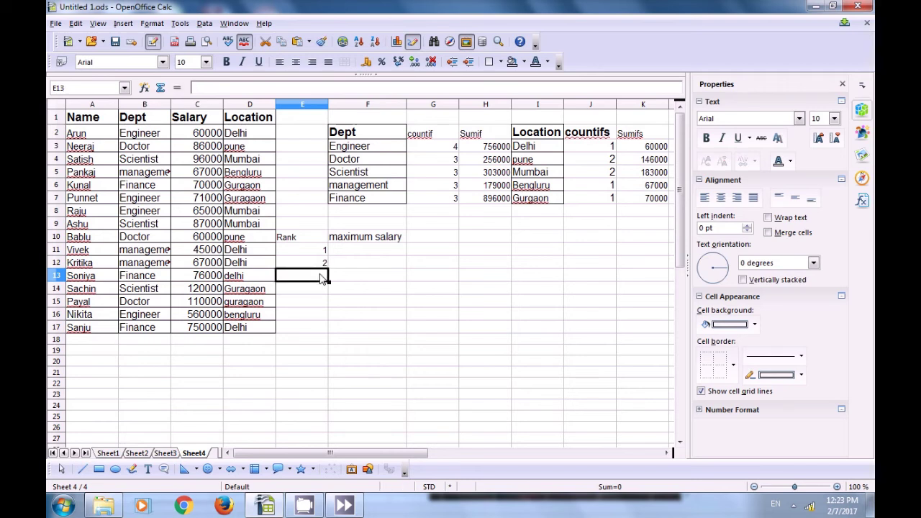
text(3)
key(Return)
text(4)
Step: Calculate the highest salary in F11 with the formula =MAX(C2:C17), and select the cell to review it
click(364, 252)
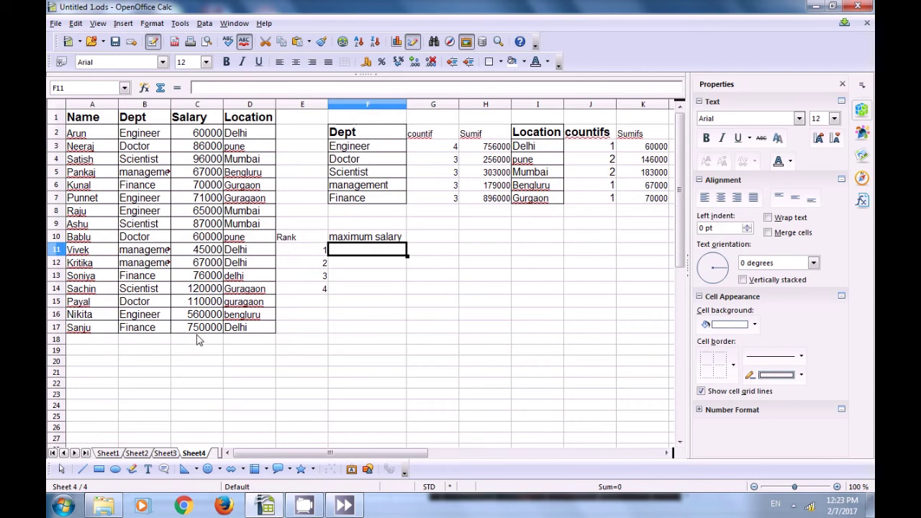
text(=max)
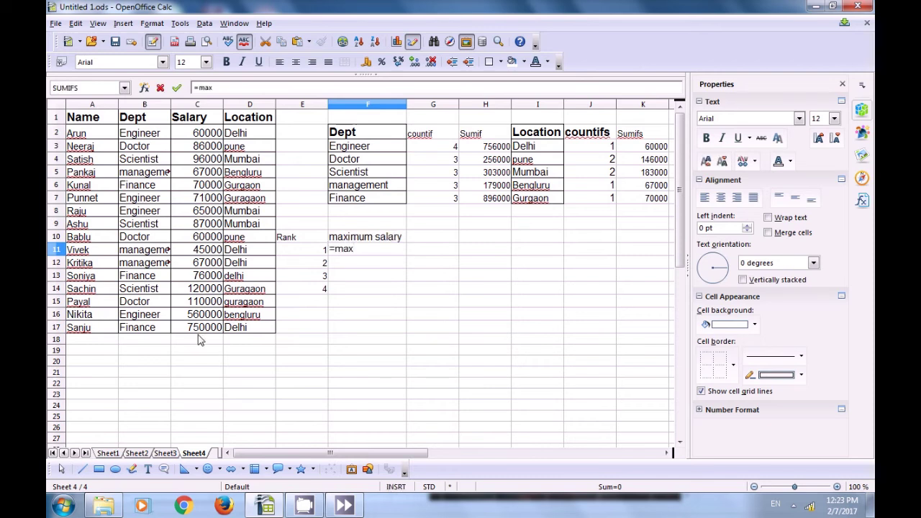
text(()
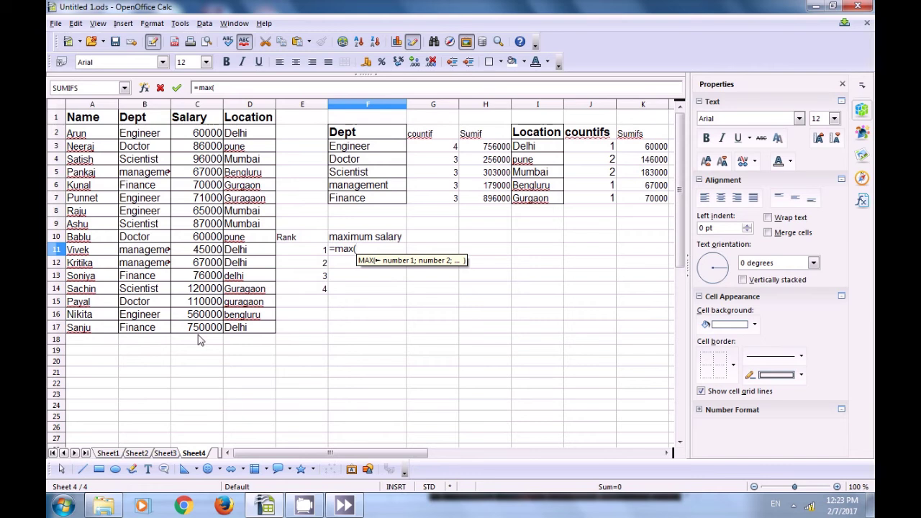
drag(201, 133, 202, 333)
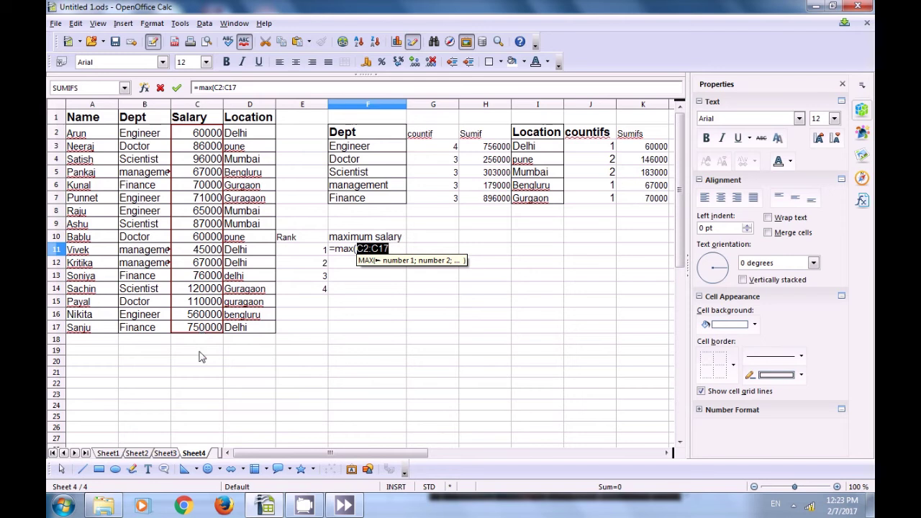
text())
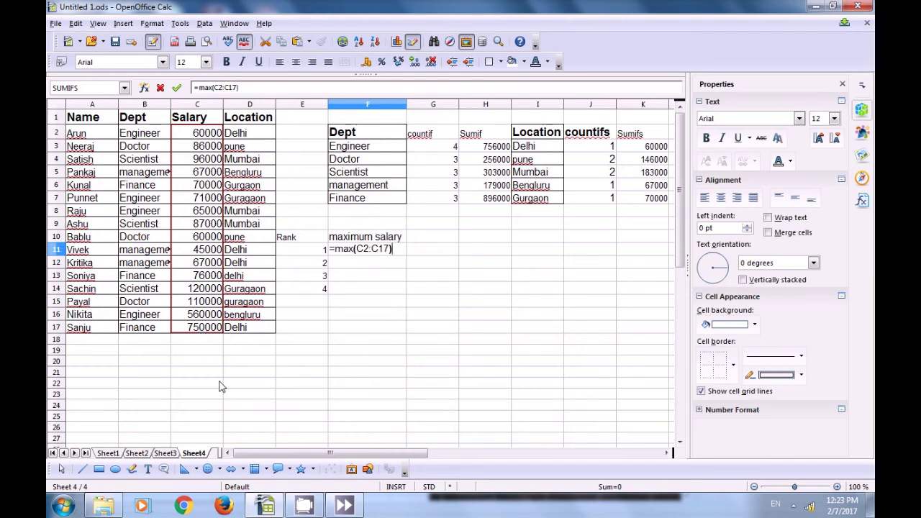
key(Return)
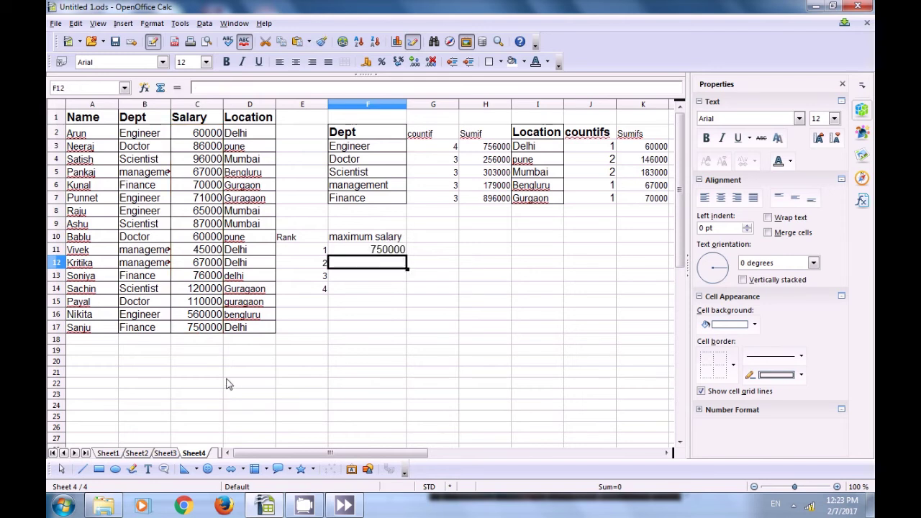
click(381, 250)
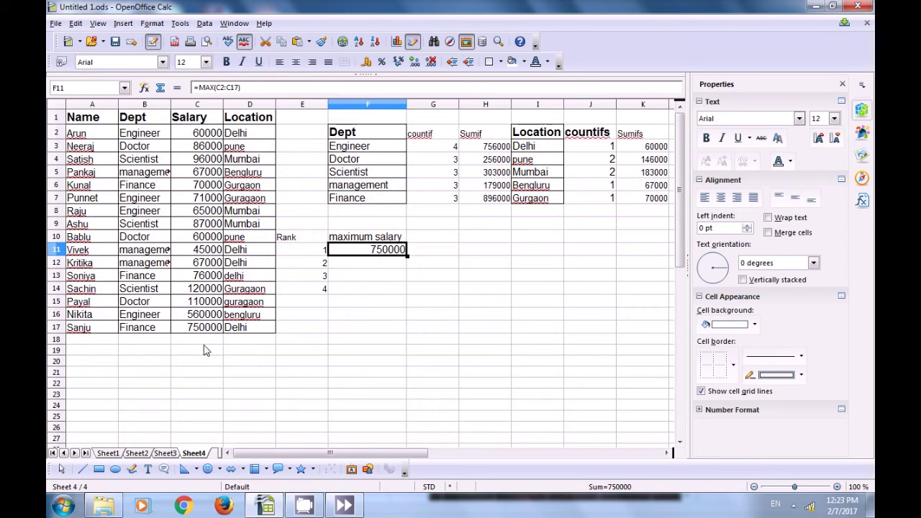
Step: Calculate the second-highest salary in F12 with =LARGE(C2:C17;2), and select the cell to review its formula
click(370, 266)
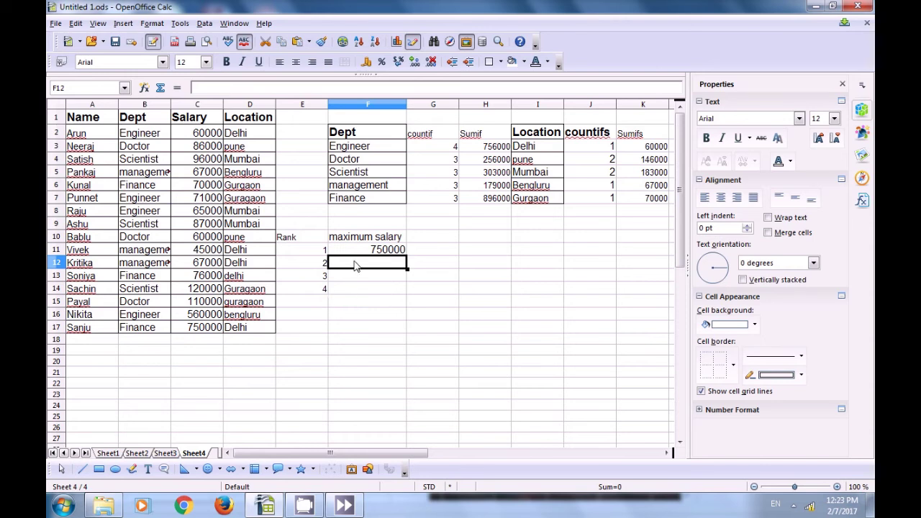
text(=)
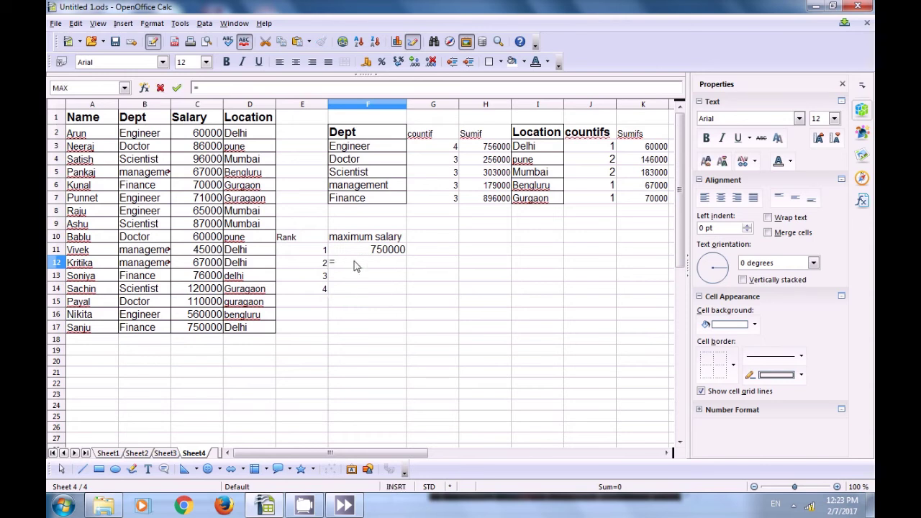
text(l)
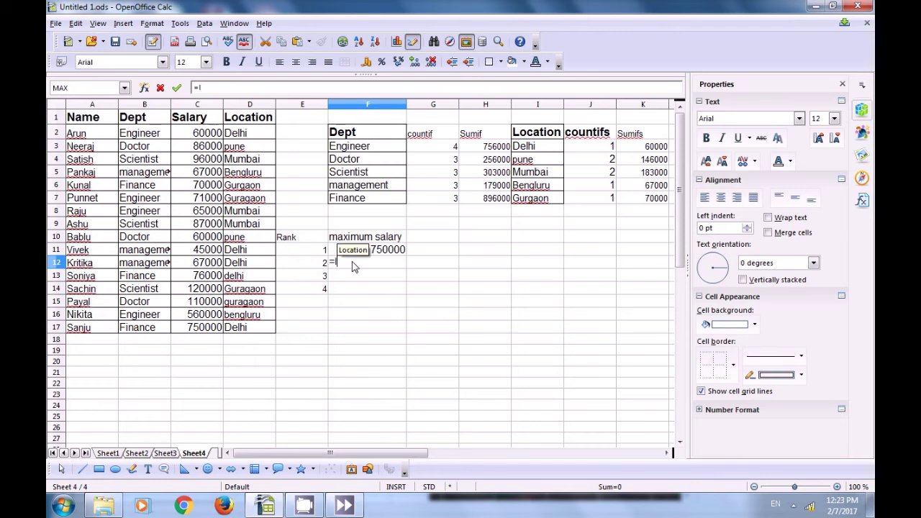
text(arge()
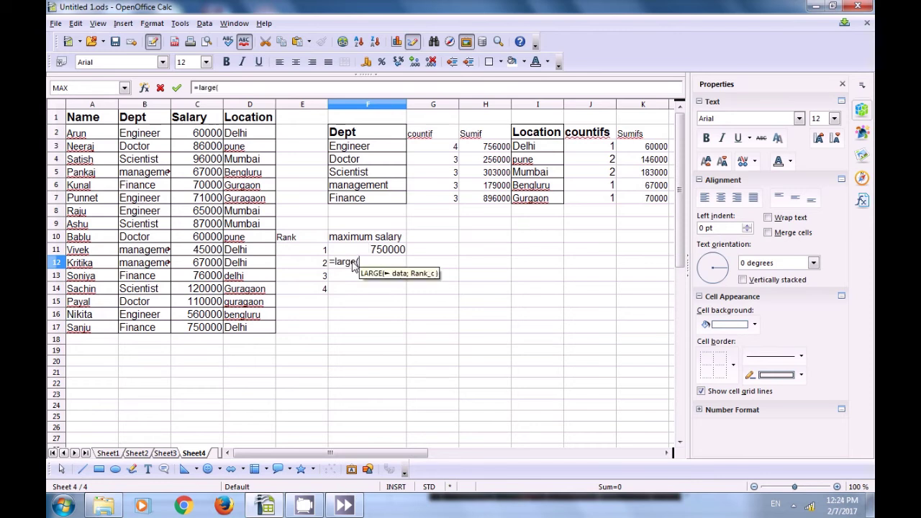
drag(196, 133, 202, 327)
text(;)
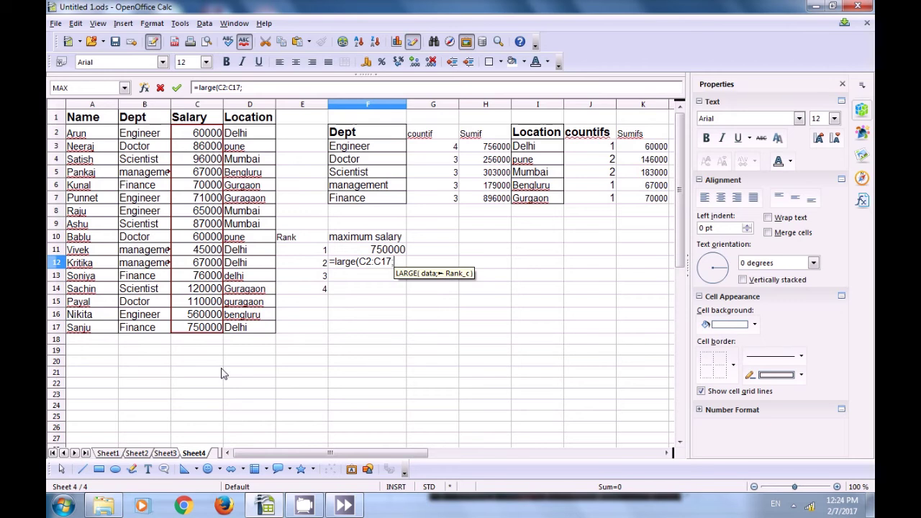
text(2)
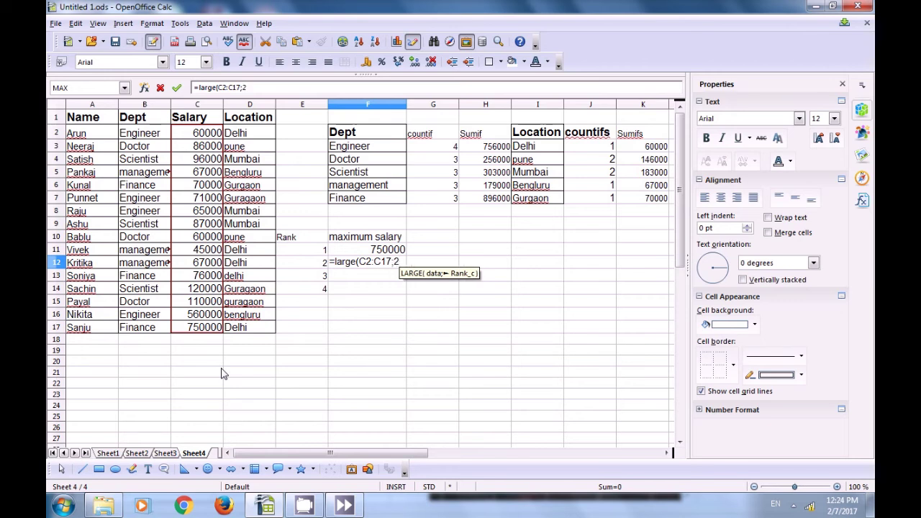
text())
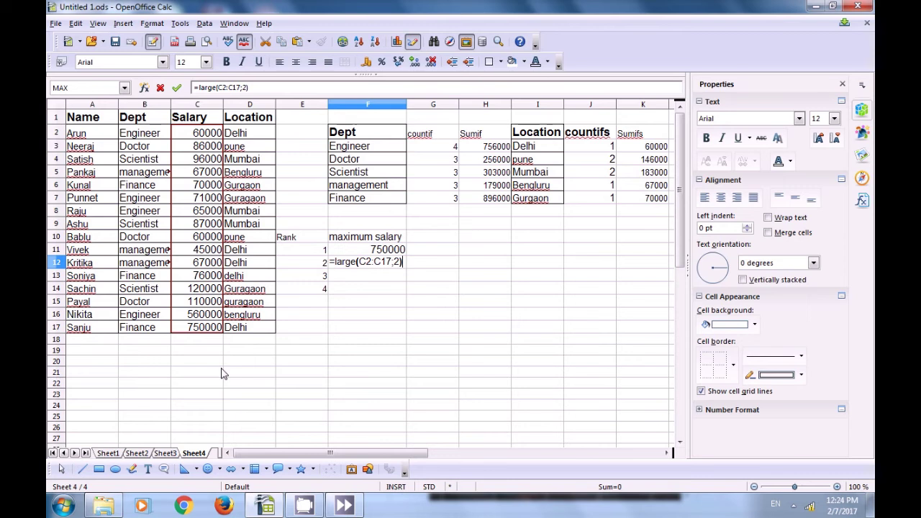
key(Return)
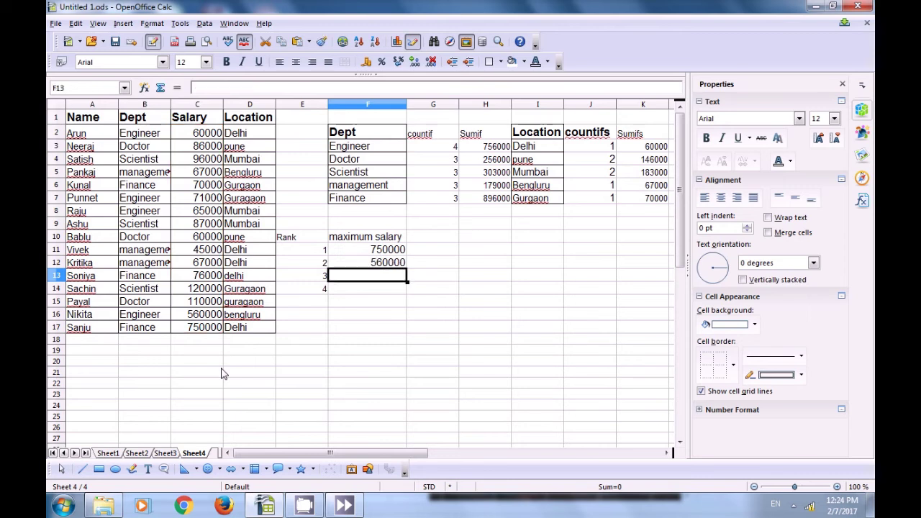
click(365, 262)
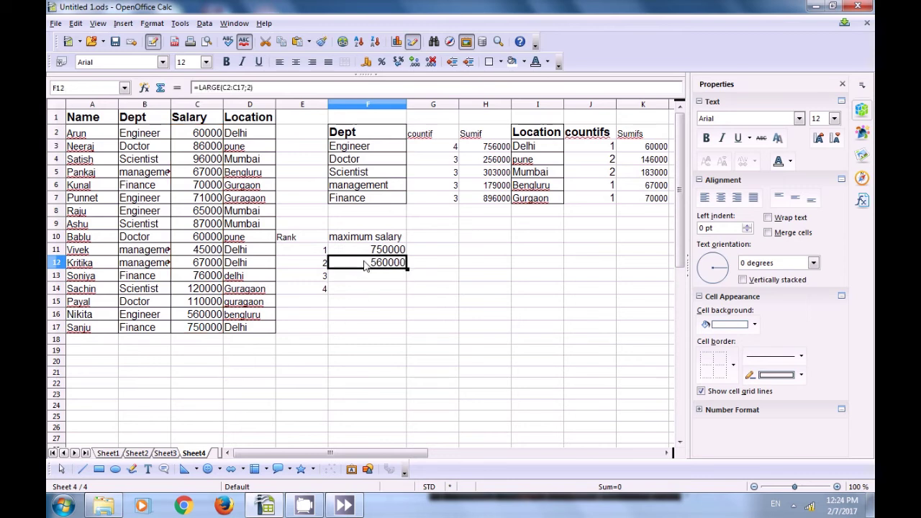
Step: Try filling the LARGE formula from F12 down to F14, and undo the fill
click(349, 280)
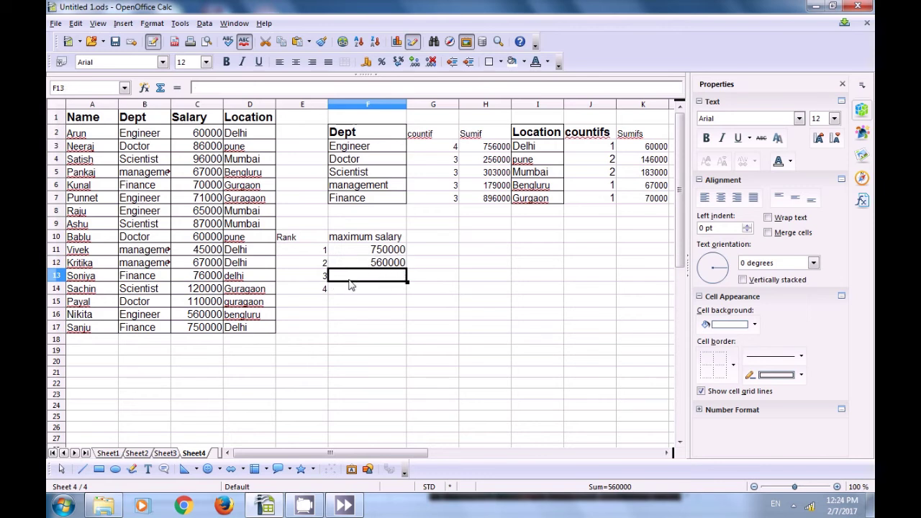
click(375, 265)
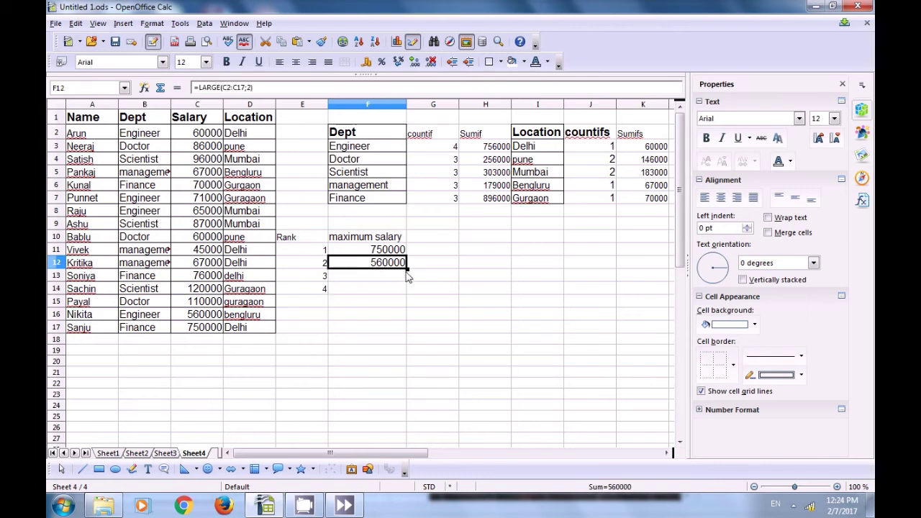
drag(407, 267, 407, 292)
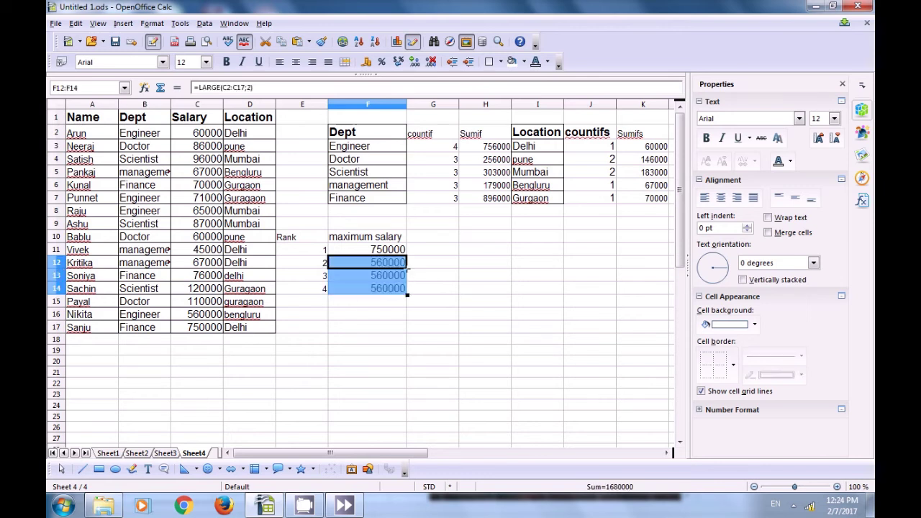
click(386, 264)
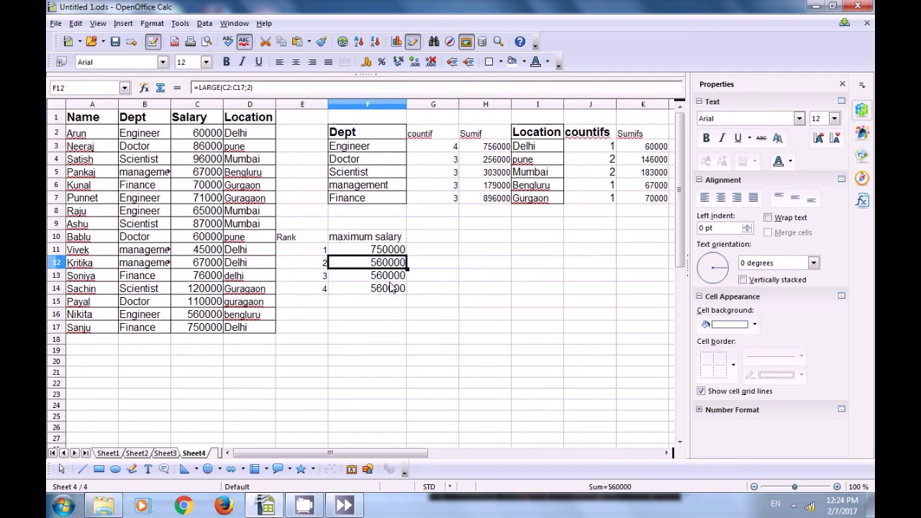
key(ctrl+z)
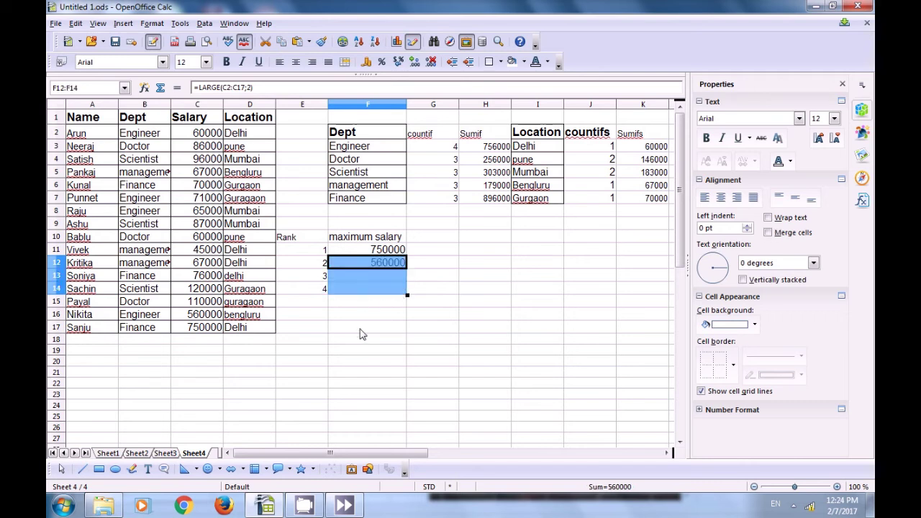
Step: Replace the formula in F12 with =LARGE($C$2:$C$17;E12), using an absolute salary range and the rank cell, and select F12 again
click(371, 265)
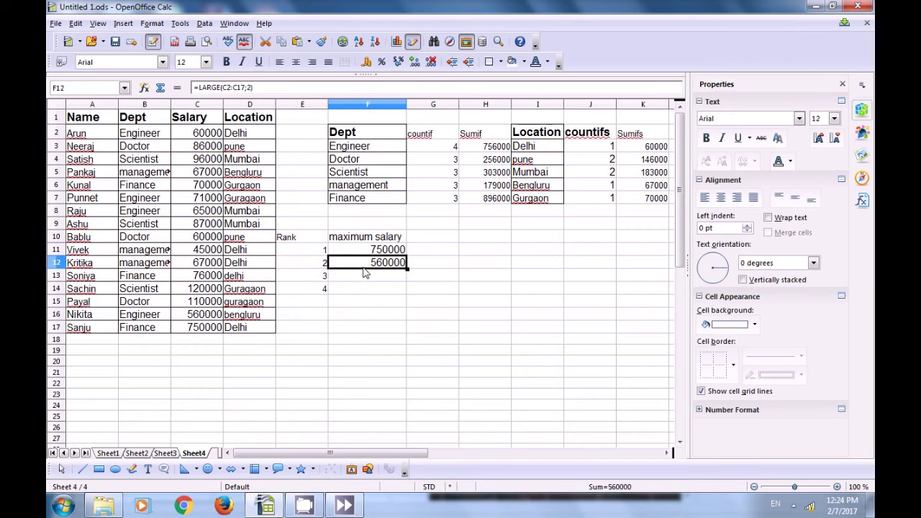
key(BackSpace)
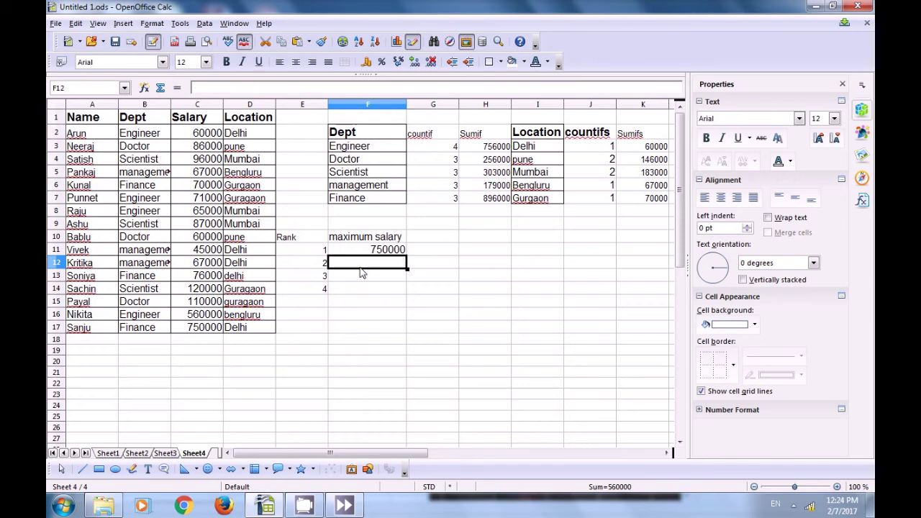
text(=)
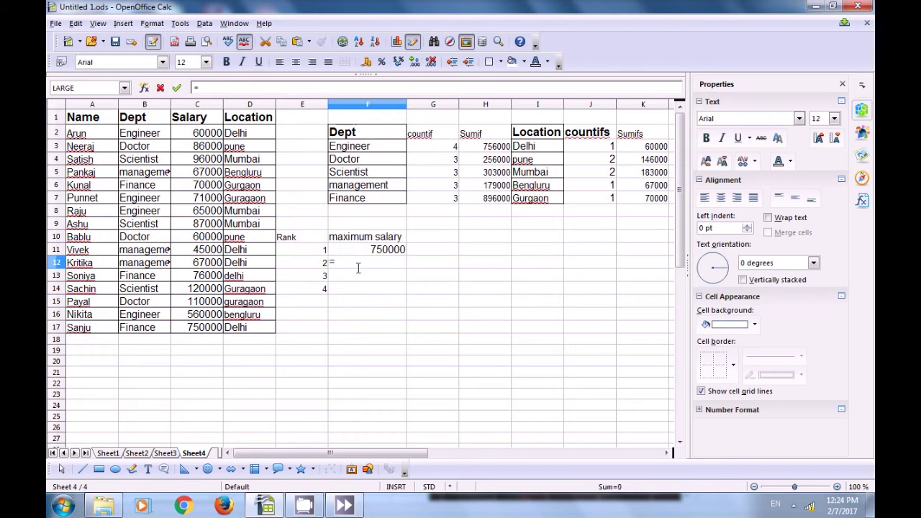
text(large)
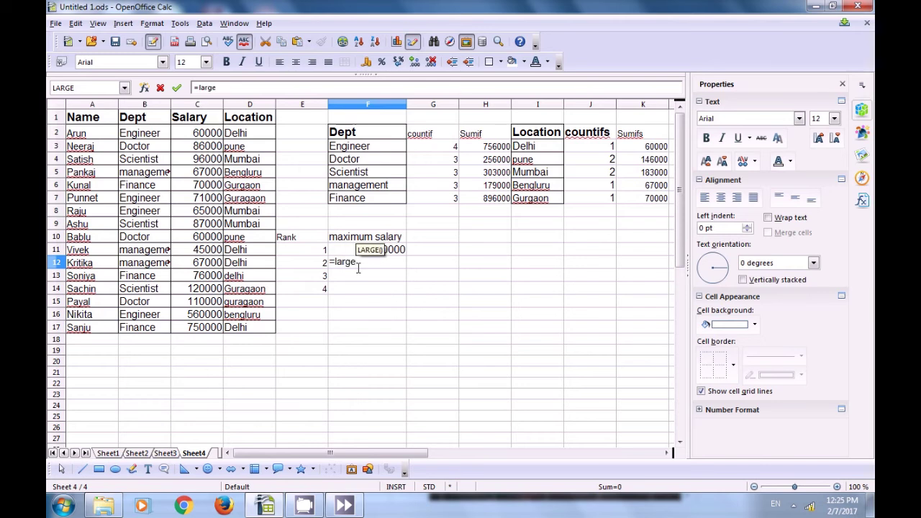
text(()
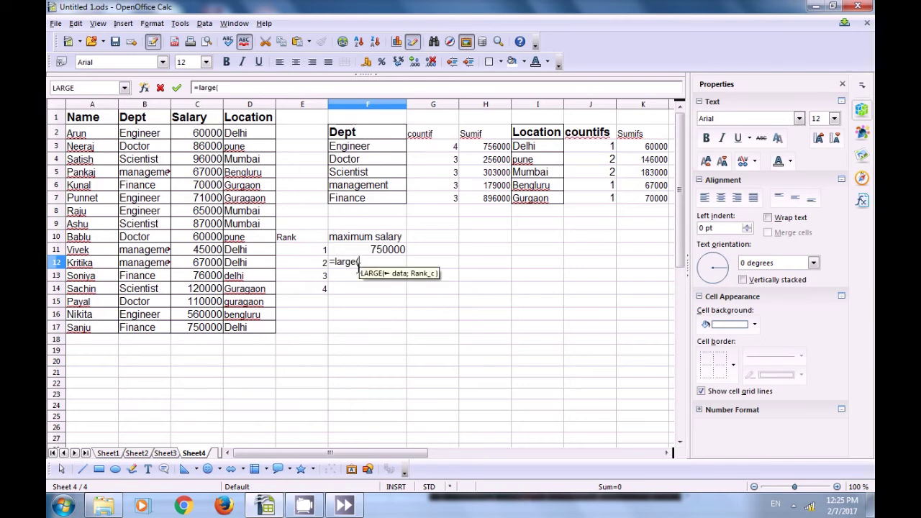
drag(204, 137, 223, 333)
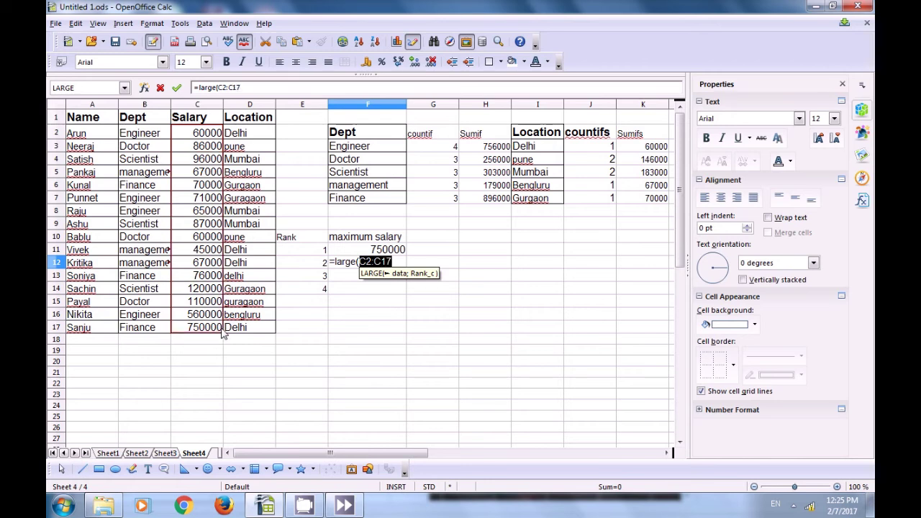
key(shift+F4)
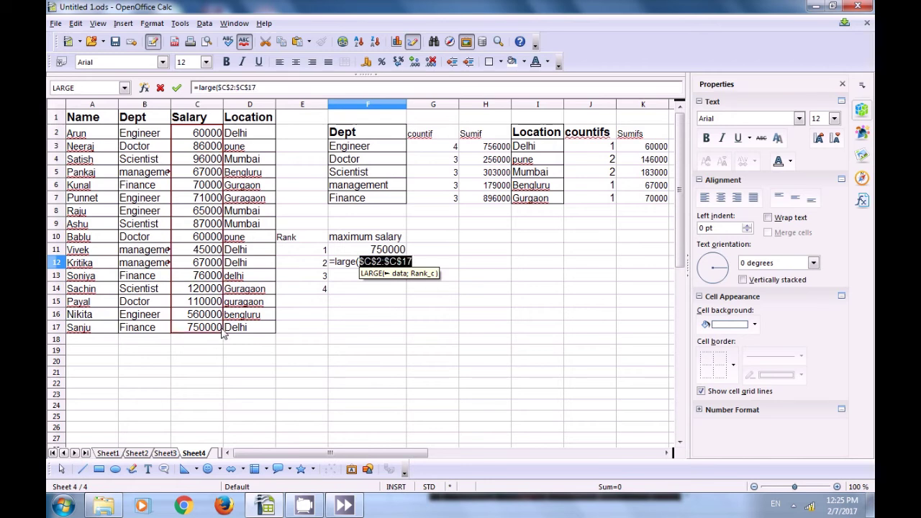
text(;)
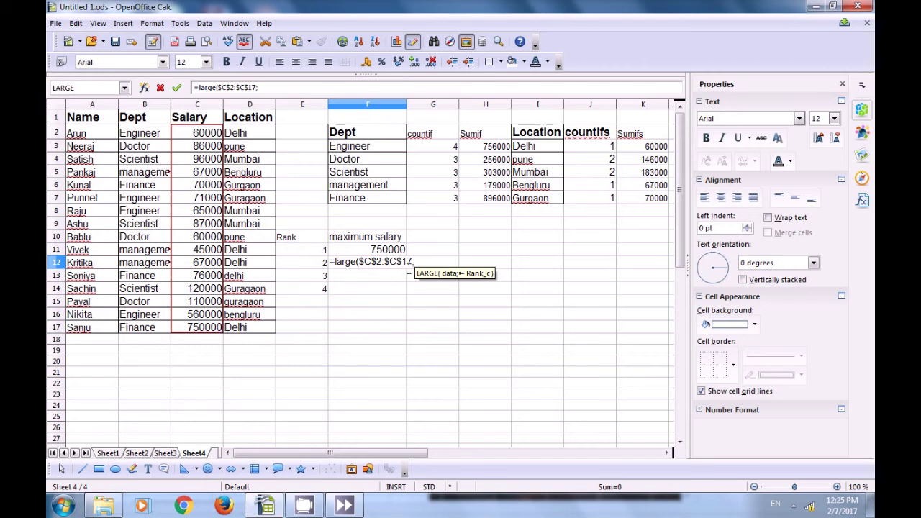
text(E12))
key(Return)
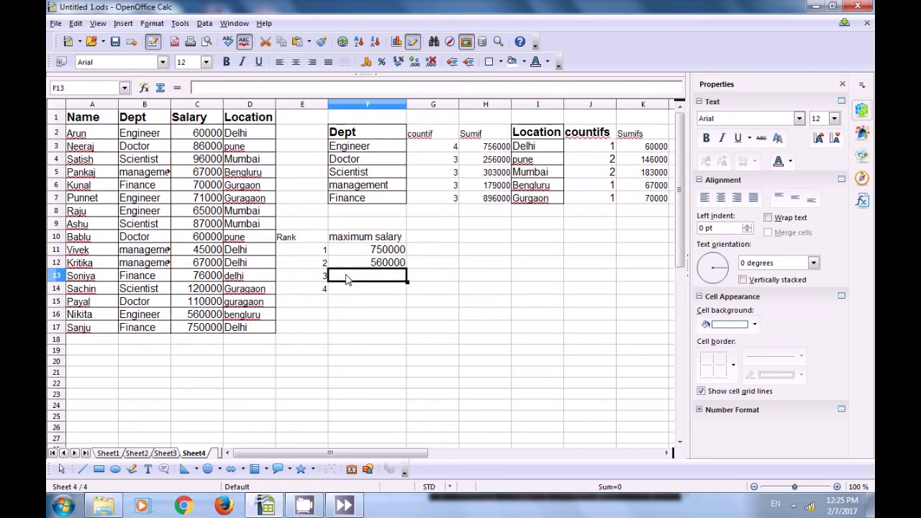
click(380, 264)
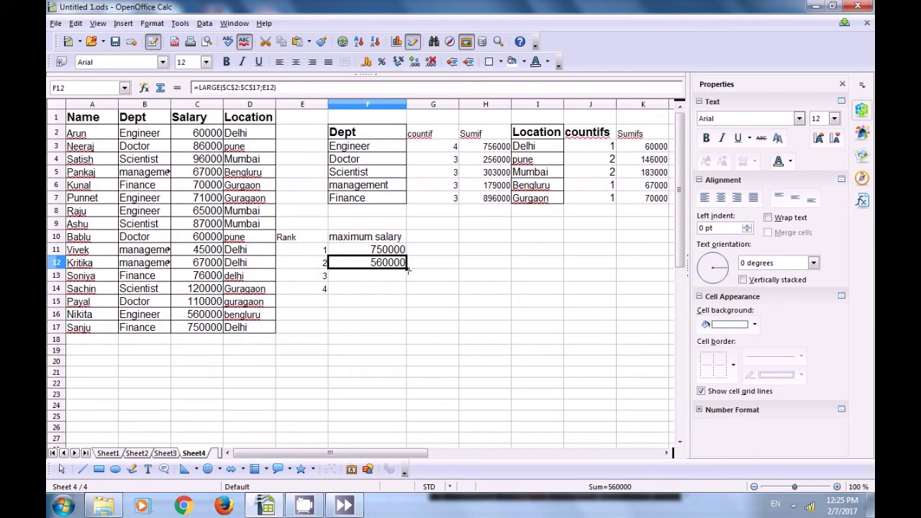
Step: Fill the LARGE formula from F12 down to F14, and select the filled cells to review their formulas
double_click(407, 267)
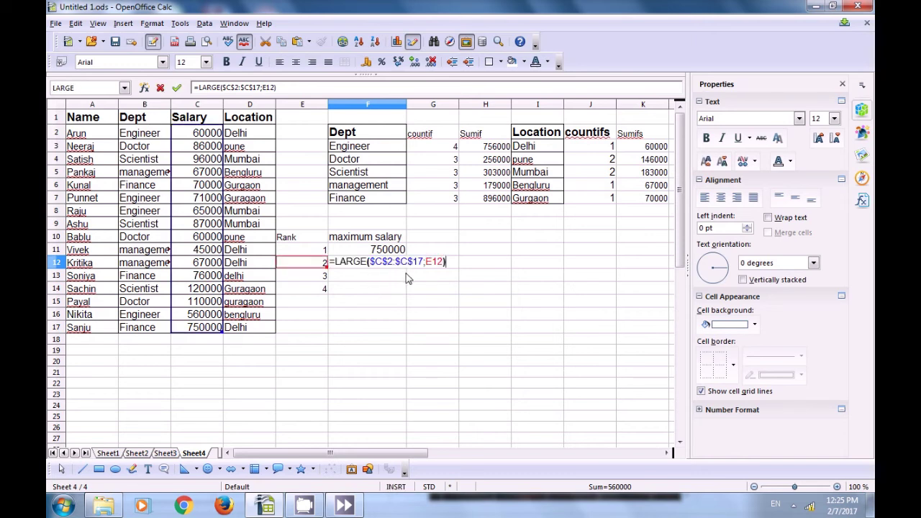
key(Return)
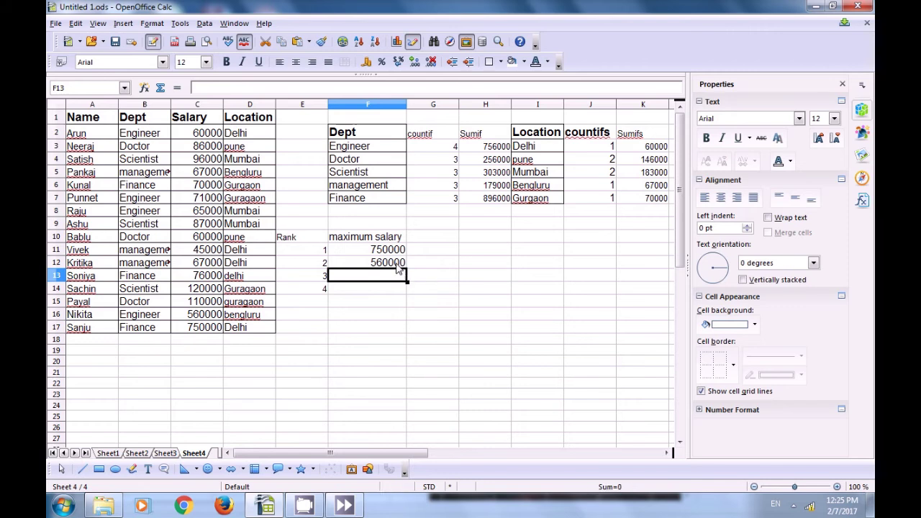
click(398, 267)
drag(407, 267, 407, 292)
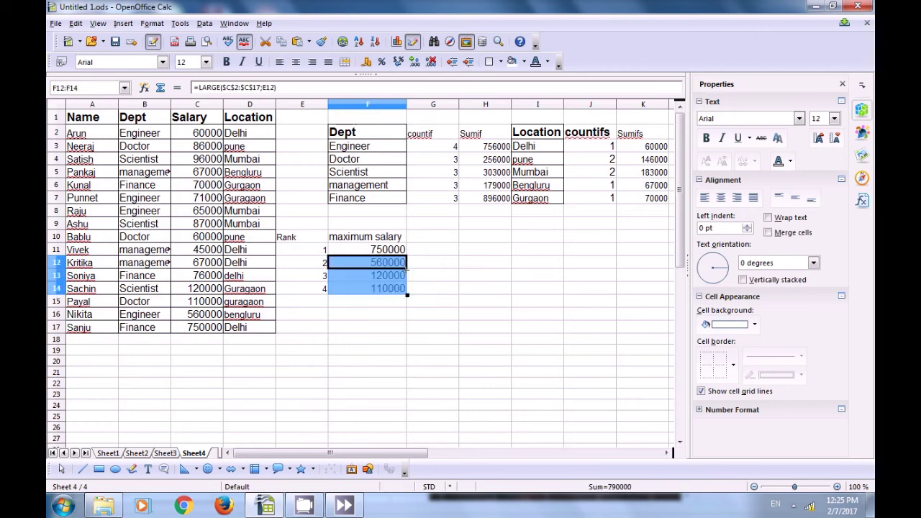
click(391, 316)
click(386, 280)
click(388, 291)
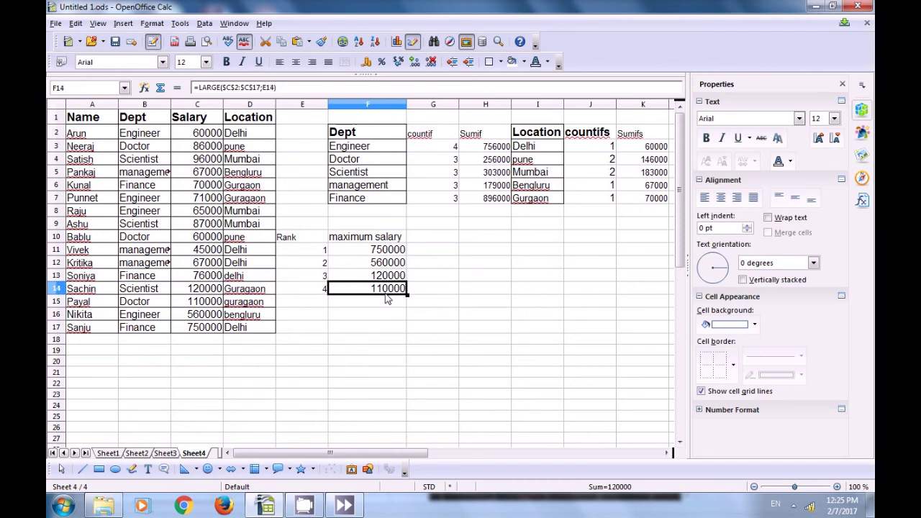
click(384, 318)
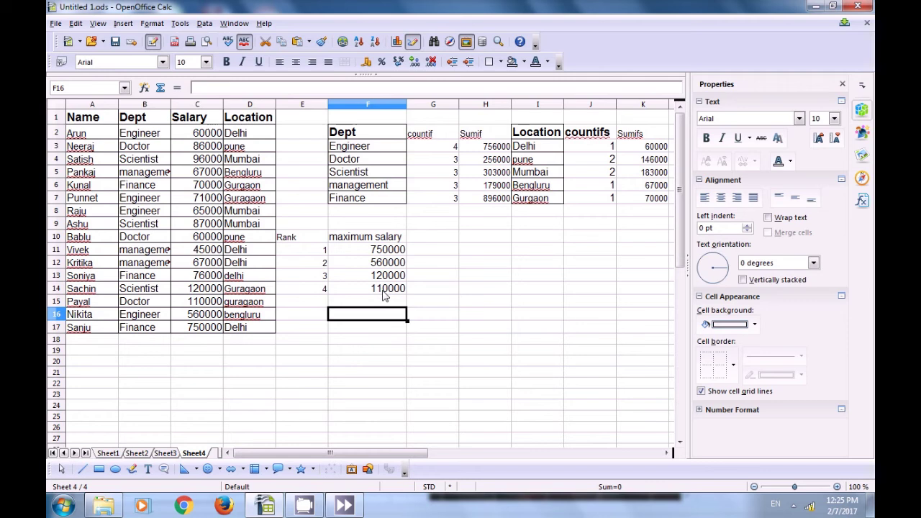
click(365, 334)
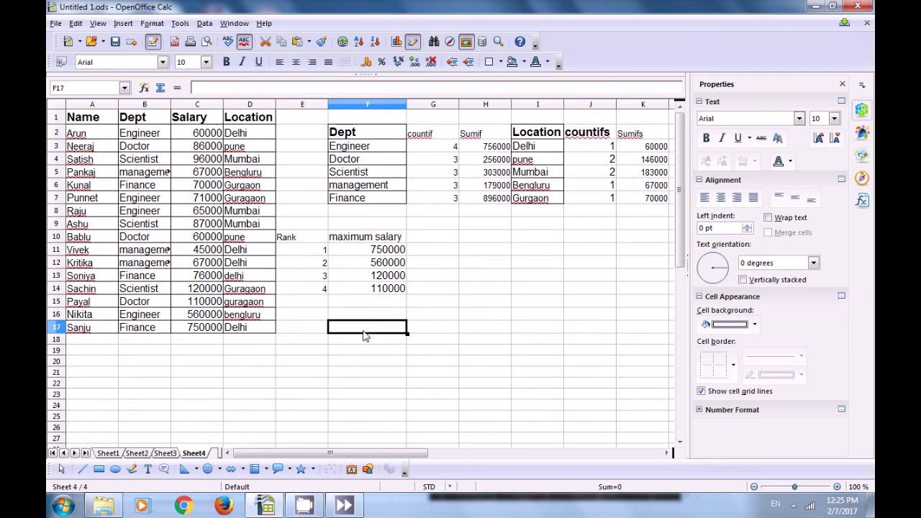
Step: Enter the heading "Minimum salary" in H10
click(482, 243)
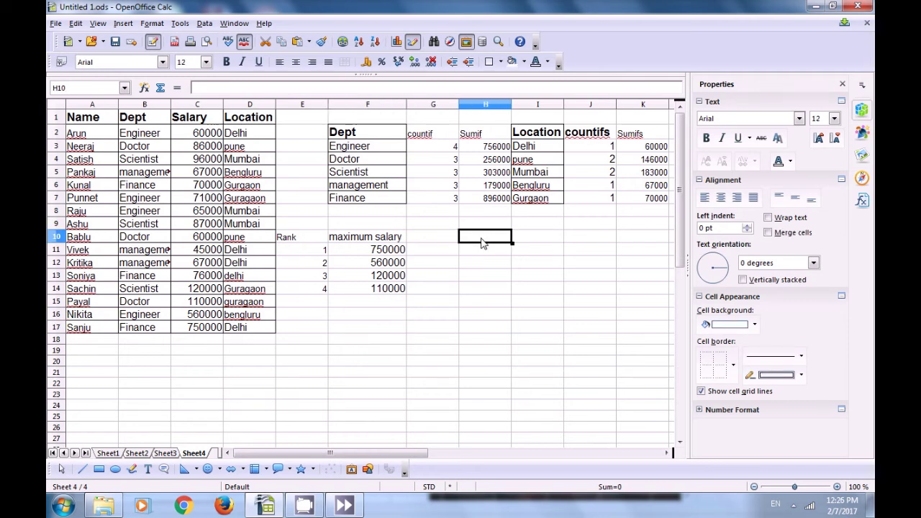
text(Min)
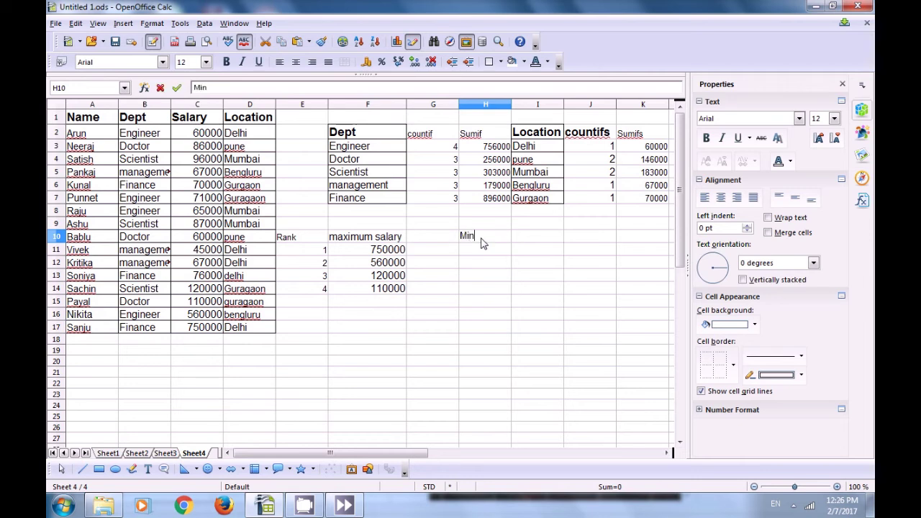
text(imum)
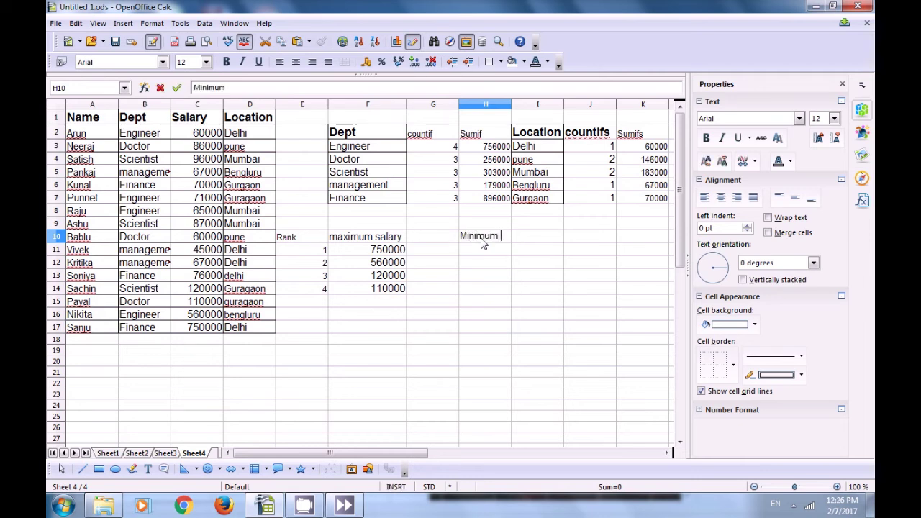
text( salary)
click(505, 253)
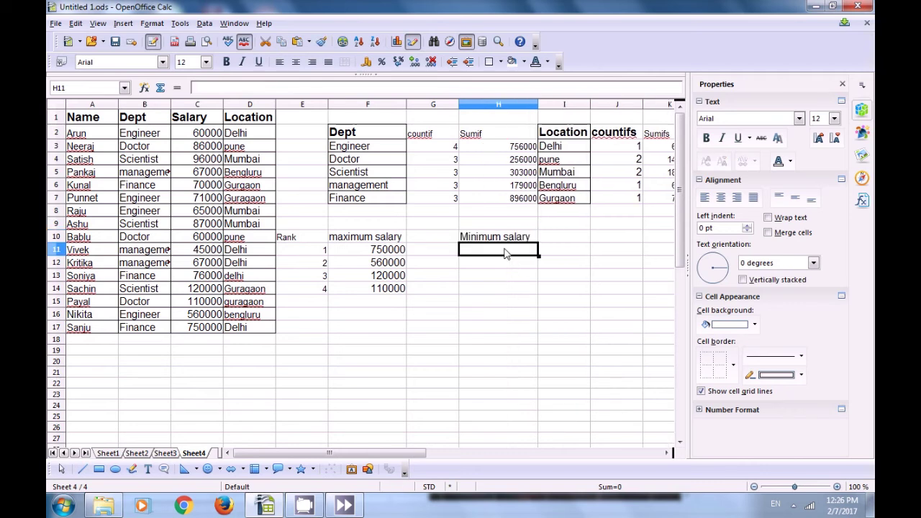
Step: Calculate the lowest salary in H11 with =MIN(C2:C17), and compare it with the matching salary in C11
text(=)
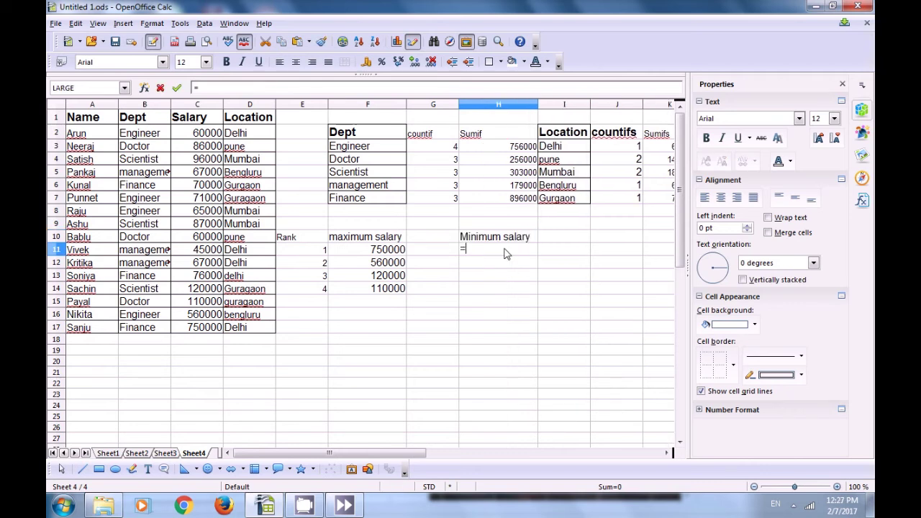
text(min)
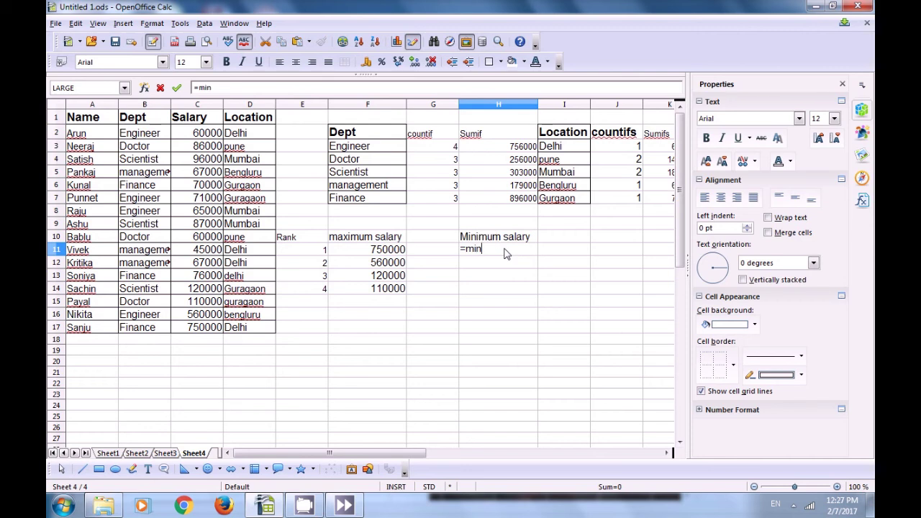
text(()
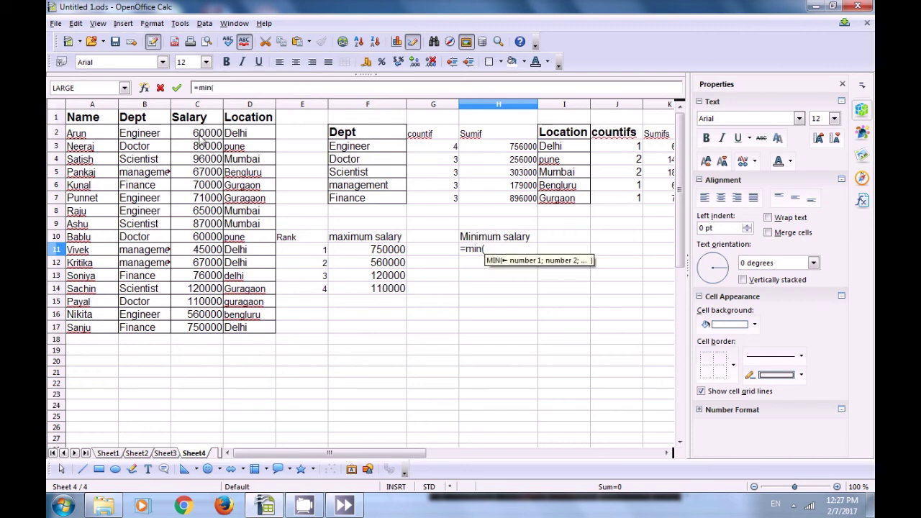
drag(203, 138, 187, 330)
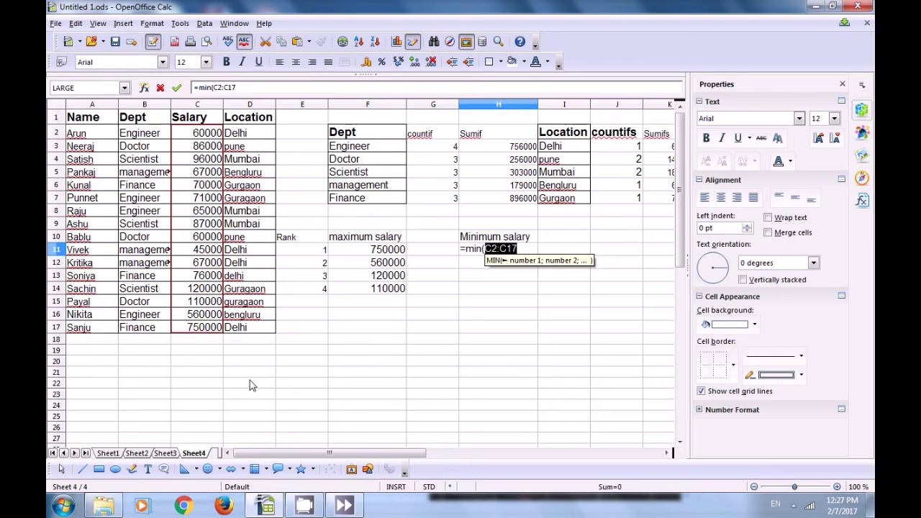
text())
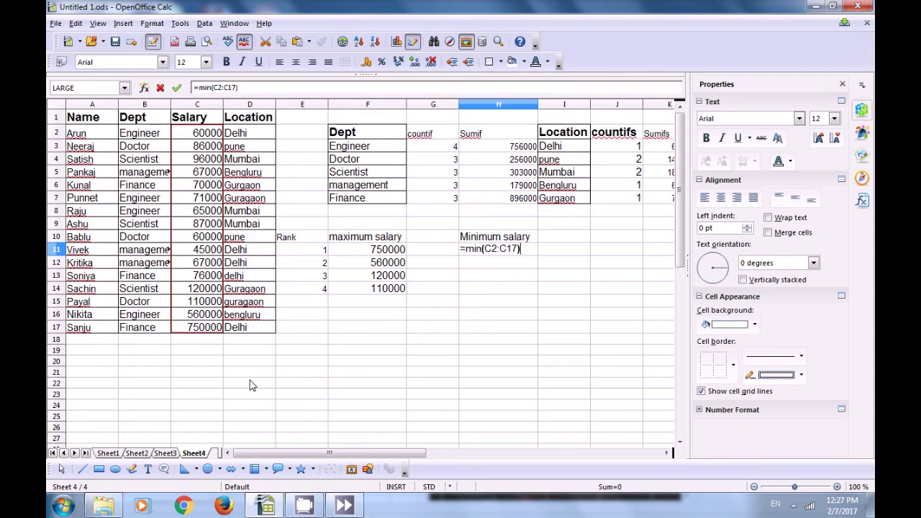
key(Return)
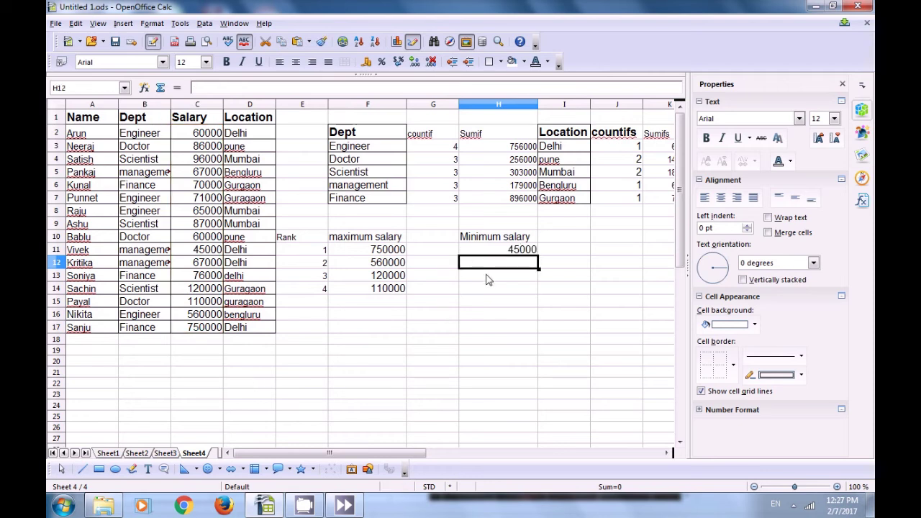
click(512, 253)
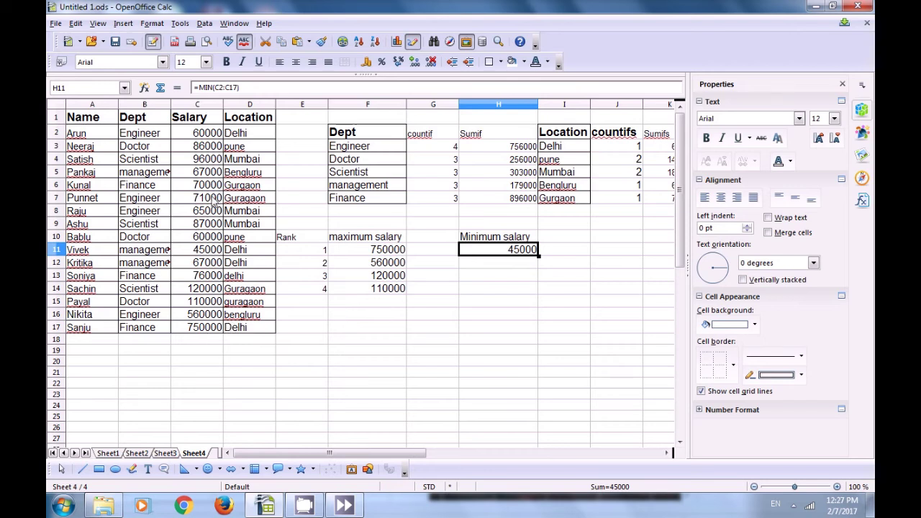
click(206, 251)
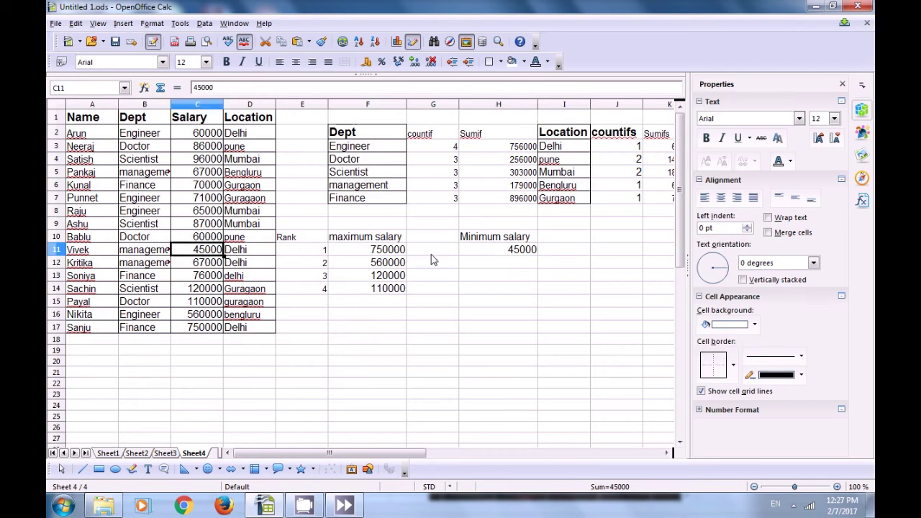
Step: Calculate the second-lowest salary in H12 with =SMALL(C2:C17;E12), taking the rank from the rank column
click(485, 268)
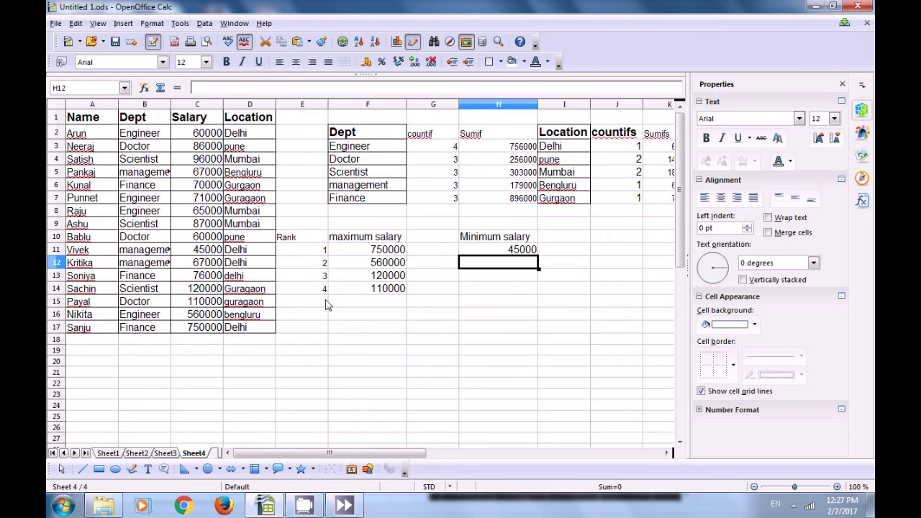
text(=)
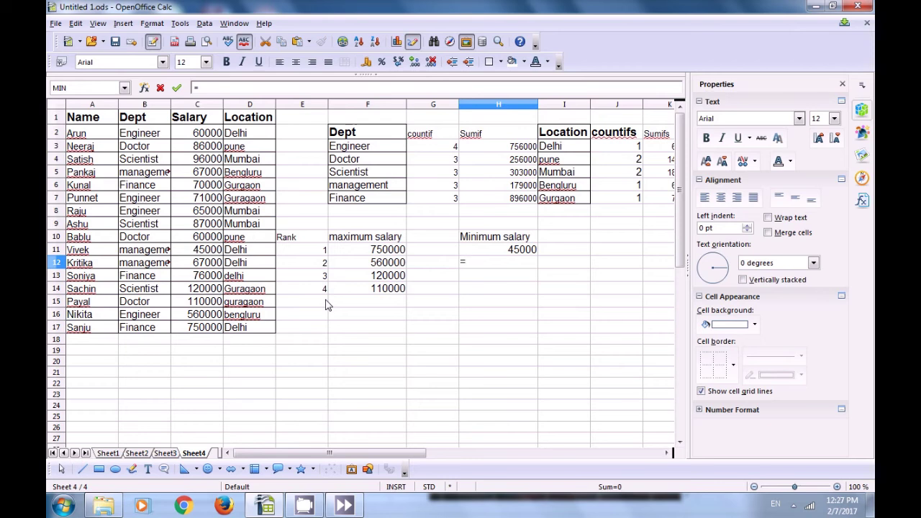
text(small()
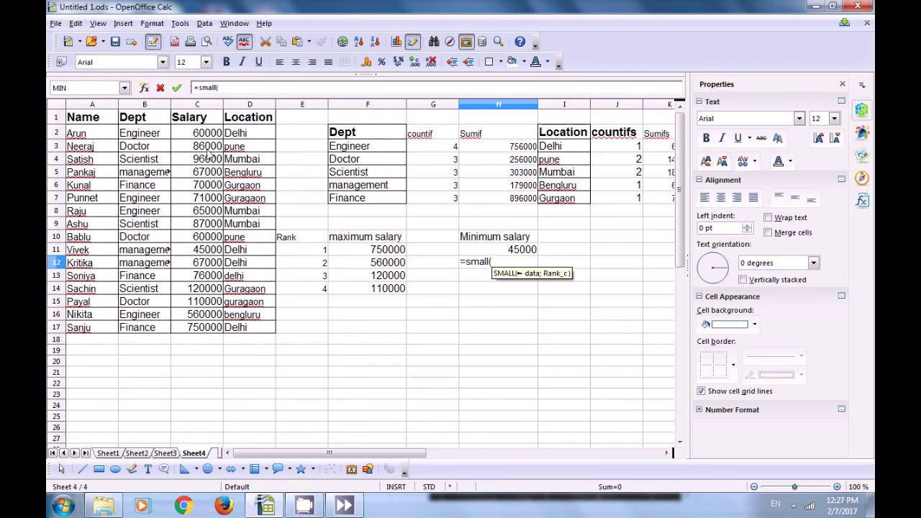
drag(202, 139, 185, 330)
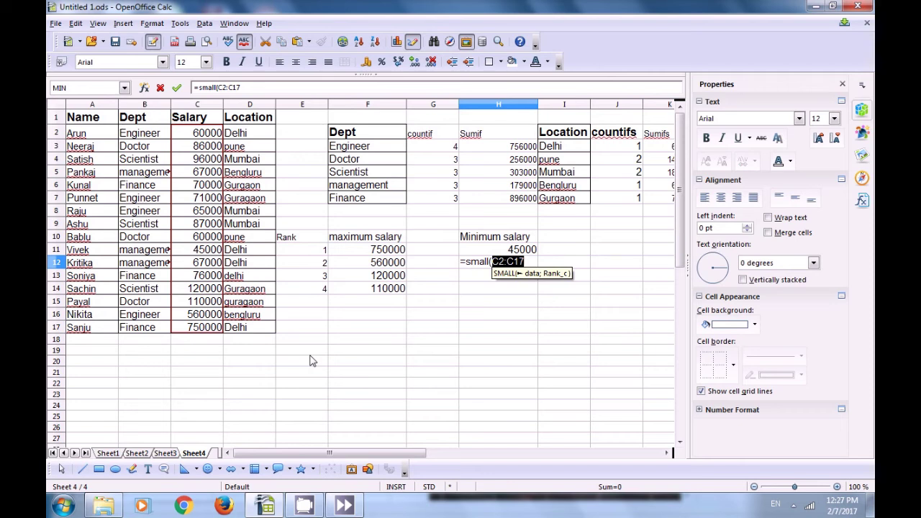
text(;)
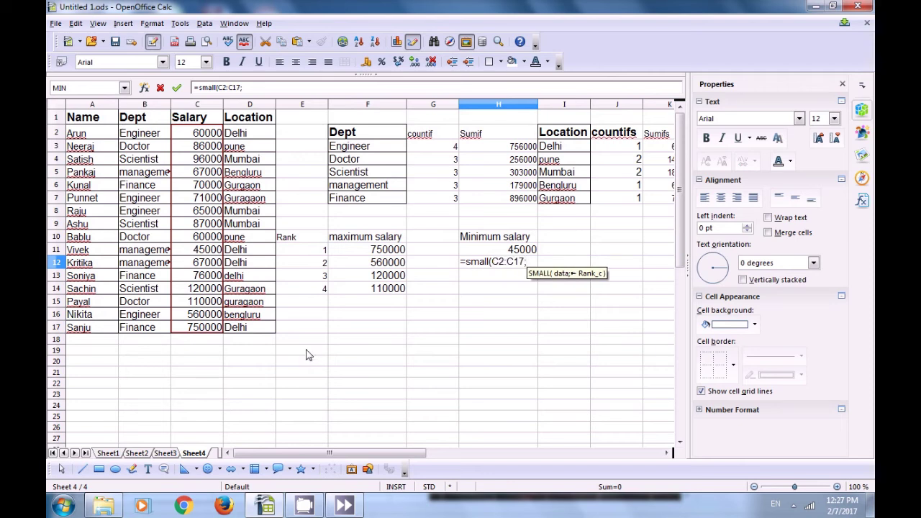
click(323, 263)
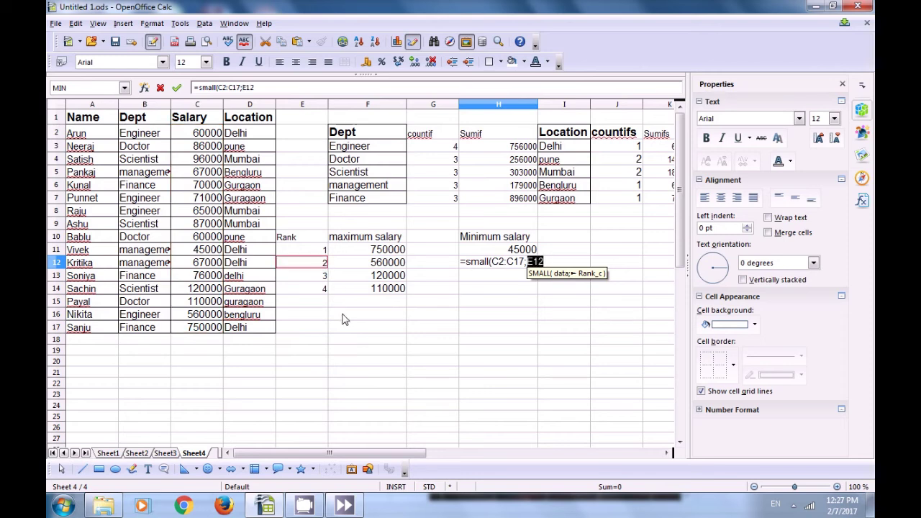
text())
key(Return)
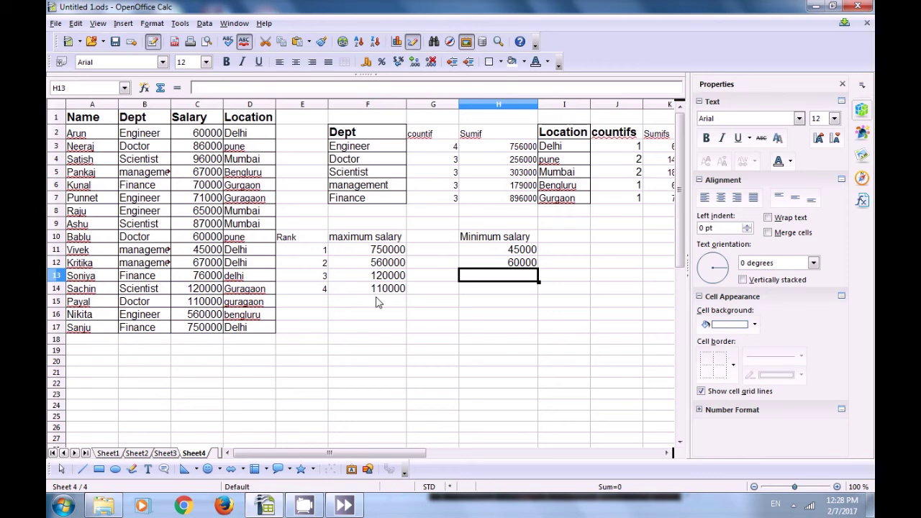
Step: Fill the SMALL formula from H12 down to H14, and select H14 to review its formula
click(511, 264)
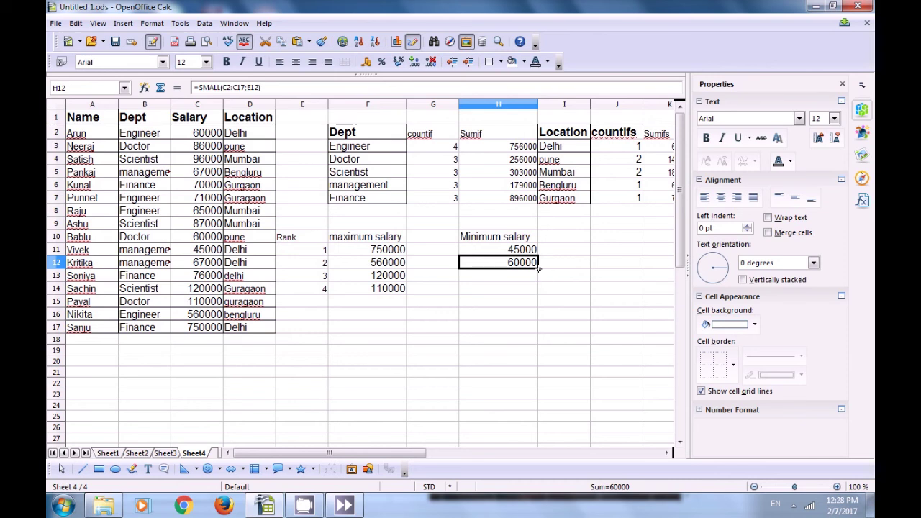
drag(538, 267, 537, 295)
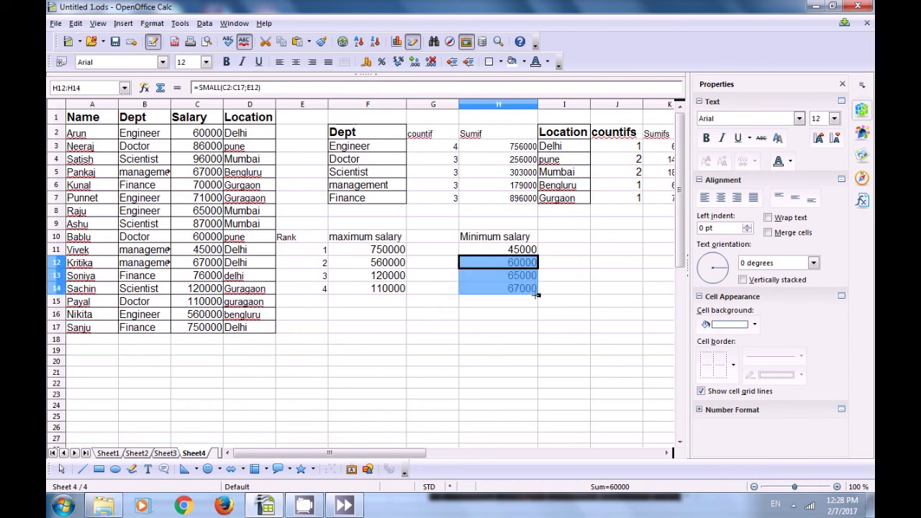
click(503, 326)
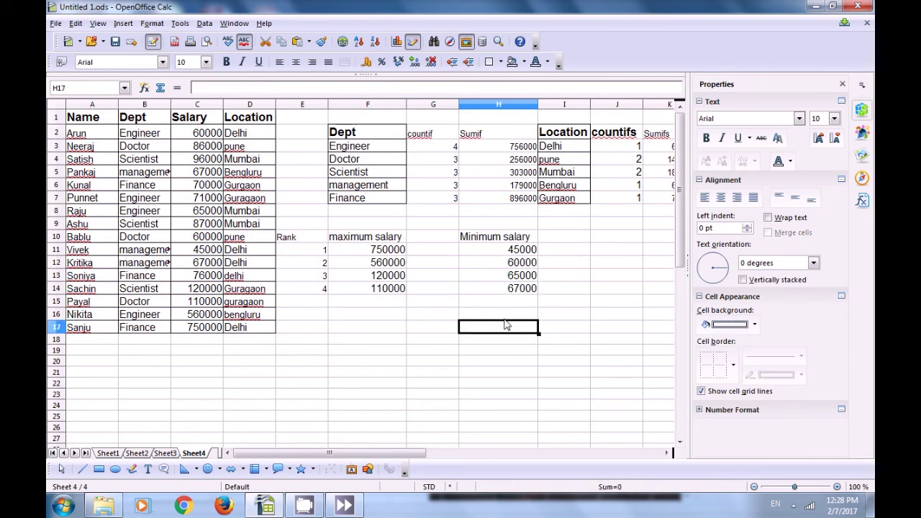
click(533, 288)
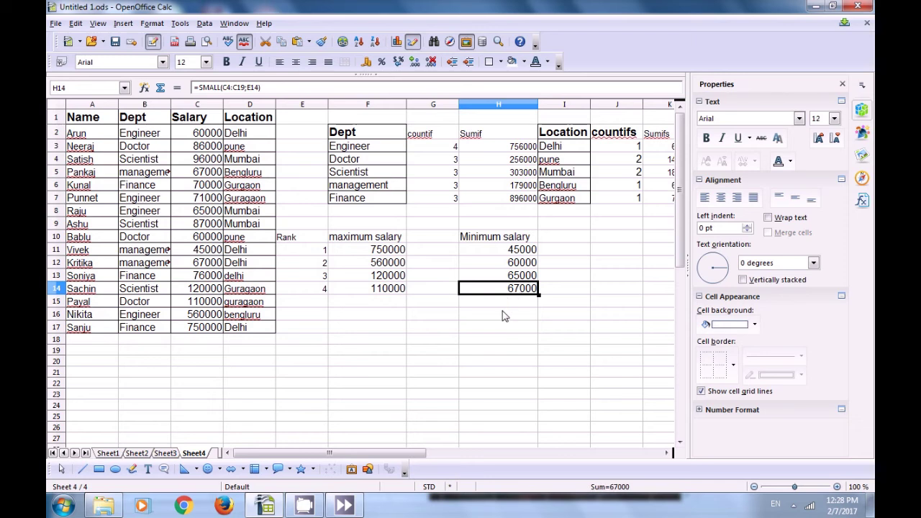
click(465, 327)
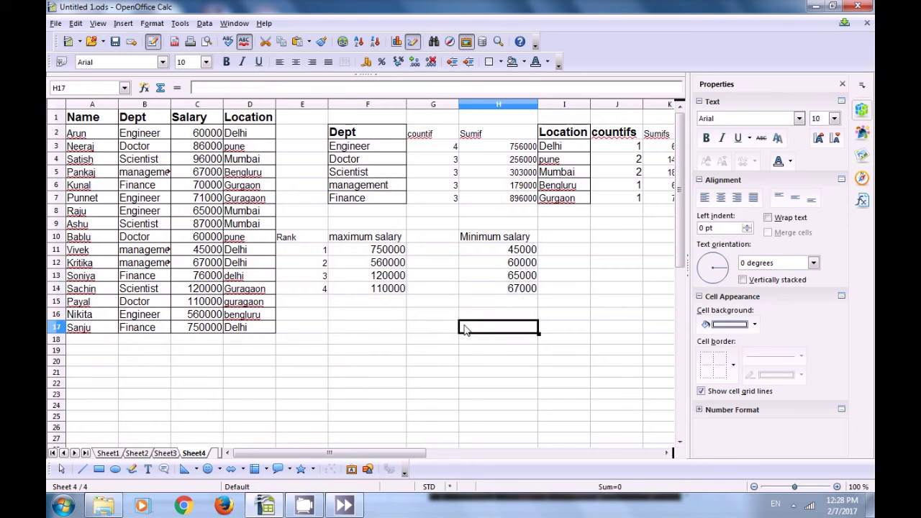